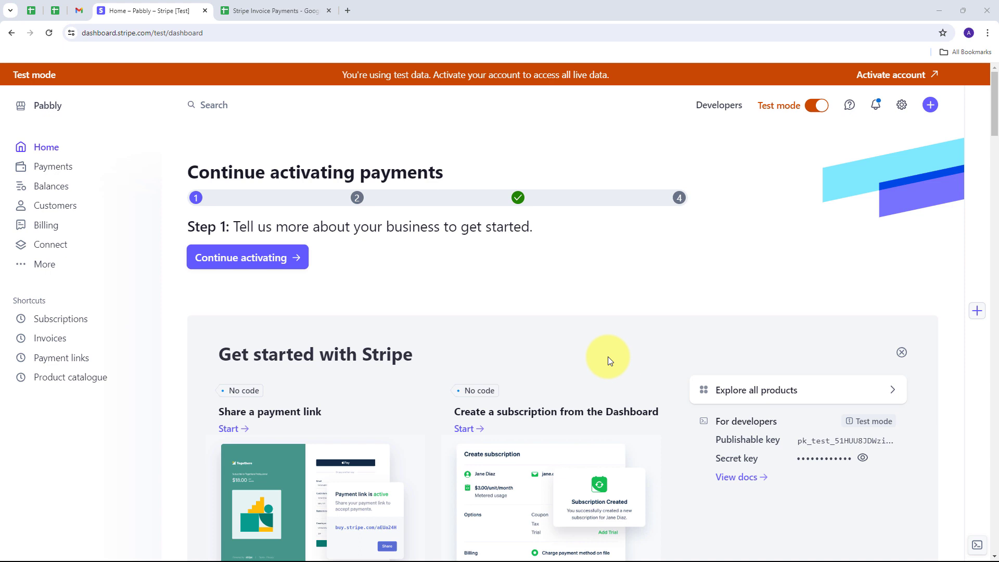
Switch to the Stripe Invoice Payments spreadsheet showing its invoice column headers and sample row.
click(254, 11)
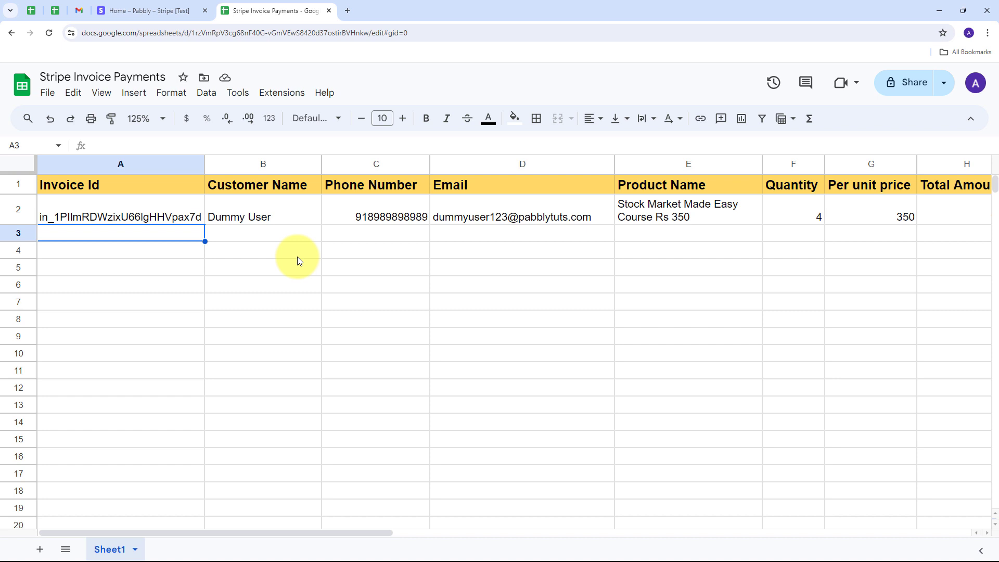
Go to pabbly.com/connect in a new tab, sign in, and launch Pabbly Connect.
click(347, 11)
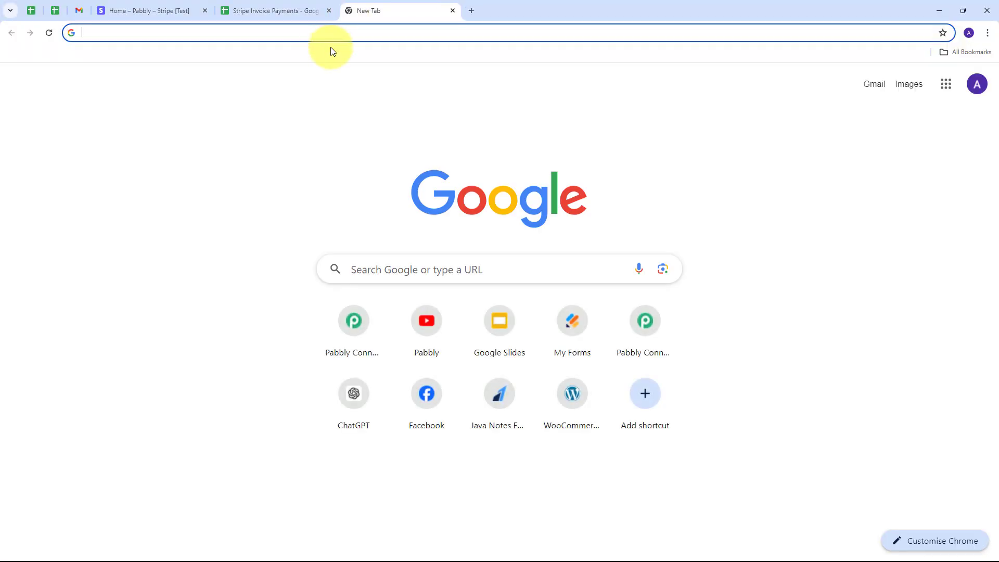
text(pabbly.com/c)
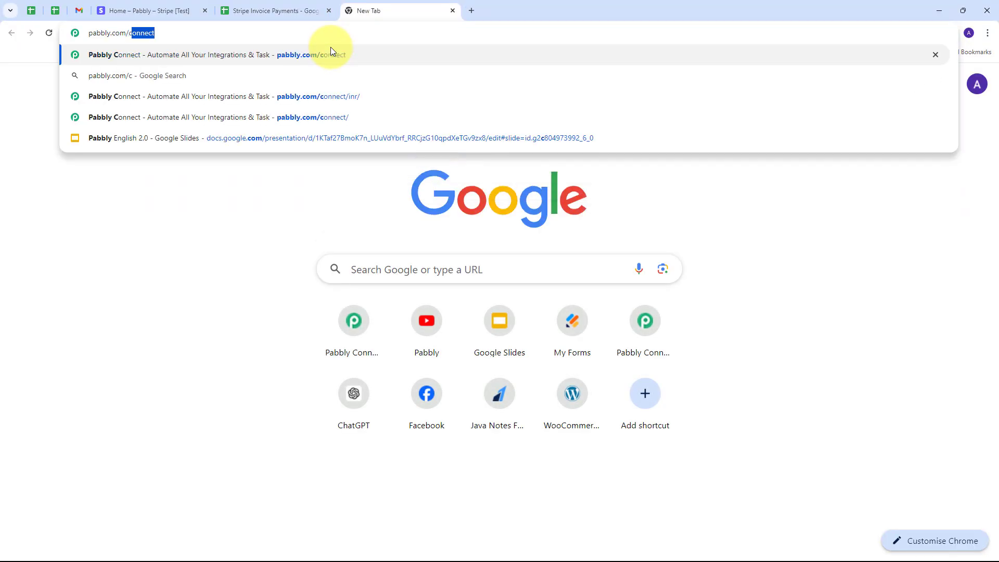
click(330, 48)
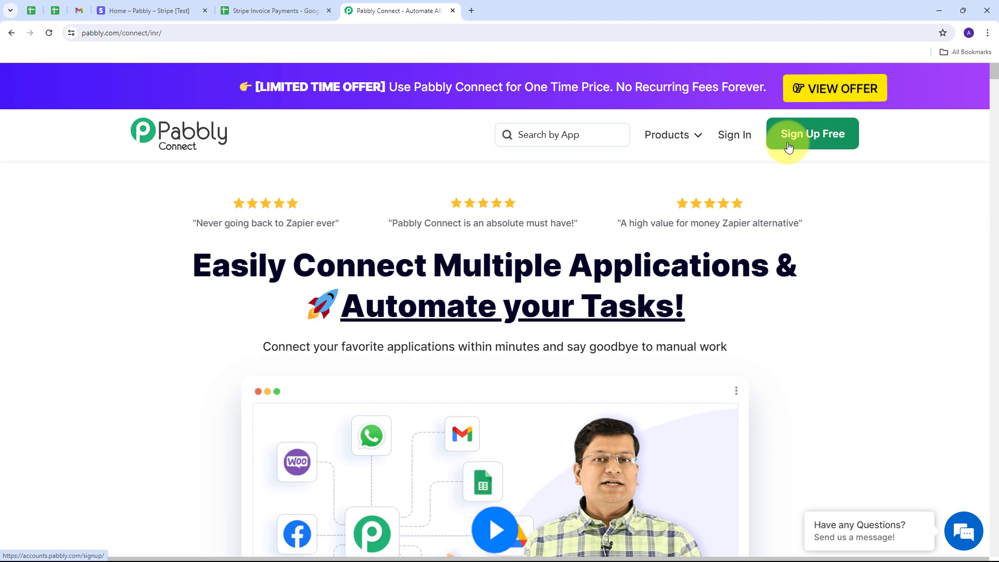
click(735, 134)
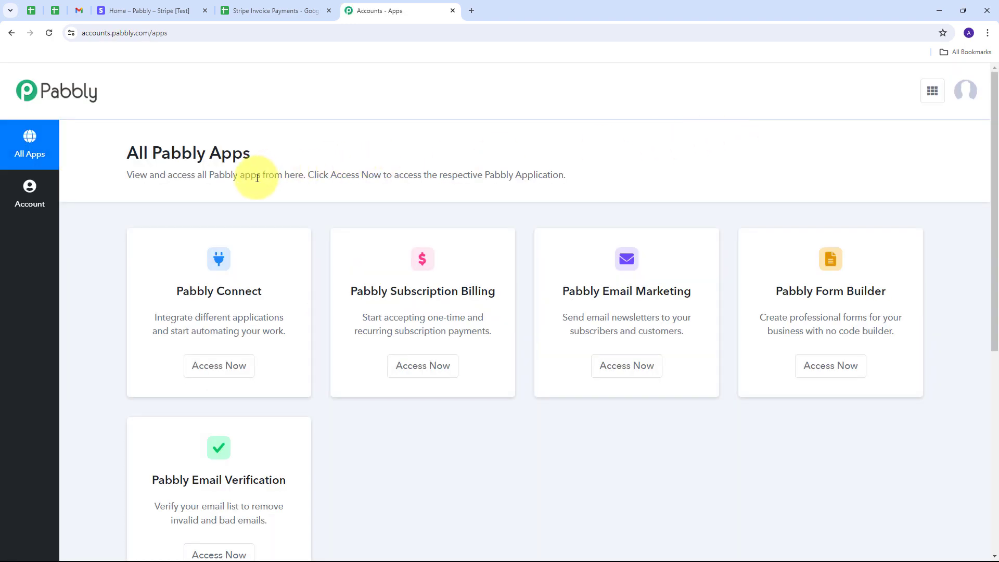
scroll(290, 207, down, 1)
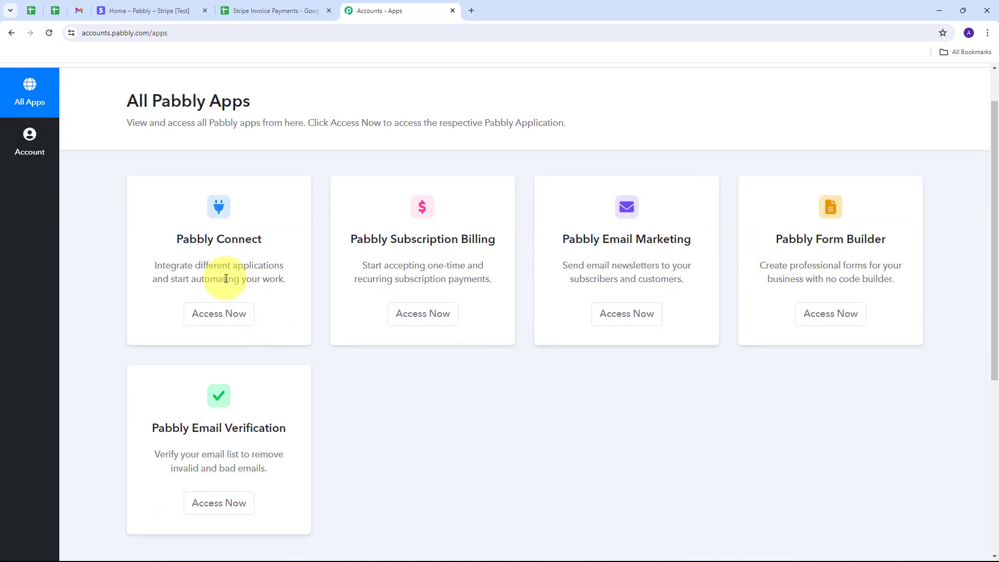
drag(176, 237, 264, 239)
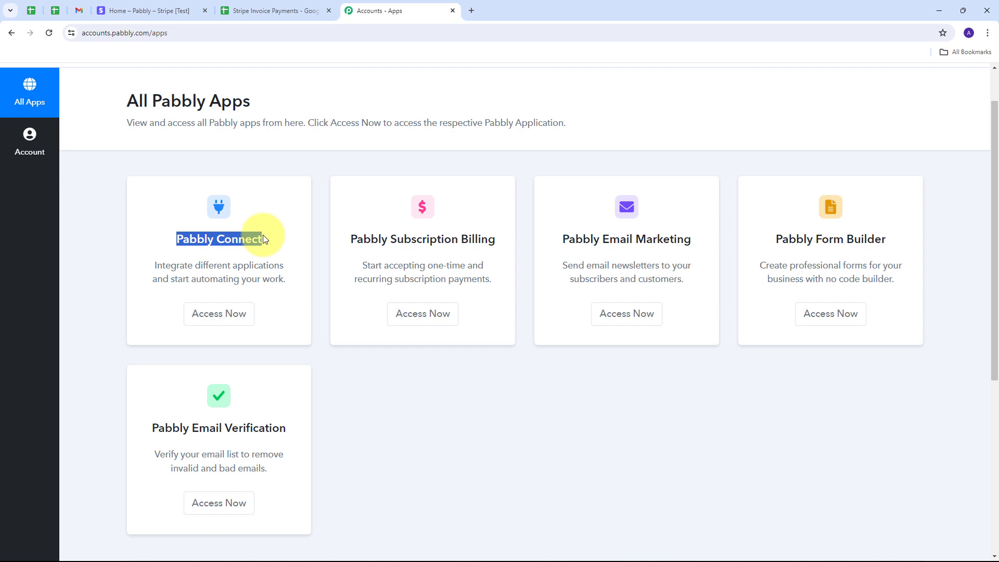
click(220, 319)
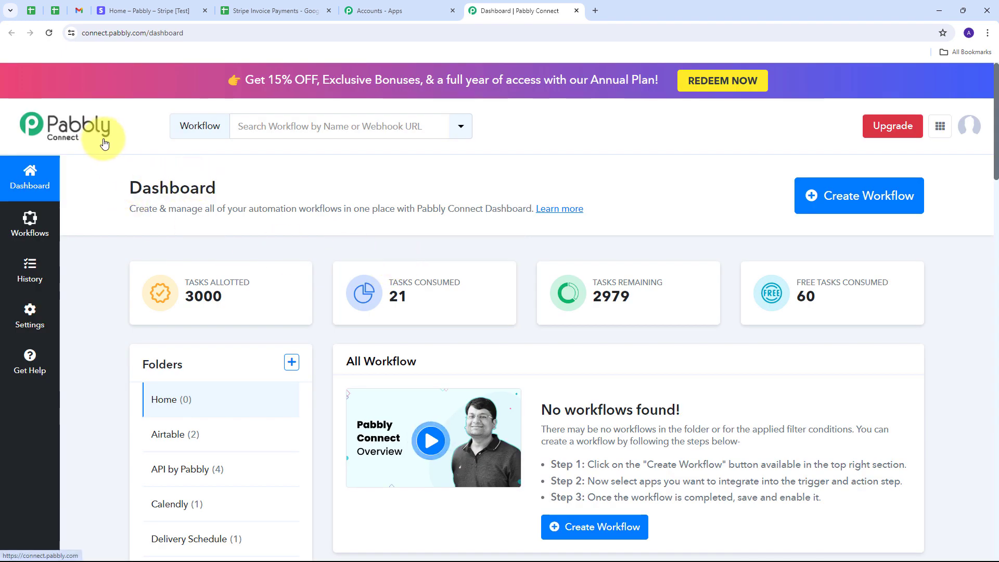
Start a new workflow named 'Add Paid Stripe Invoice Details in Google Sheets'.
scroll(527, 280, down, 2)
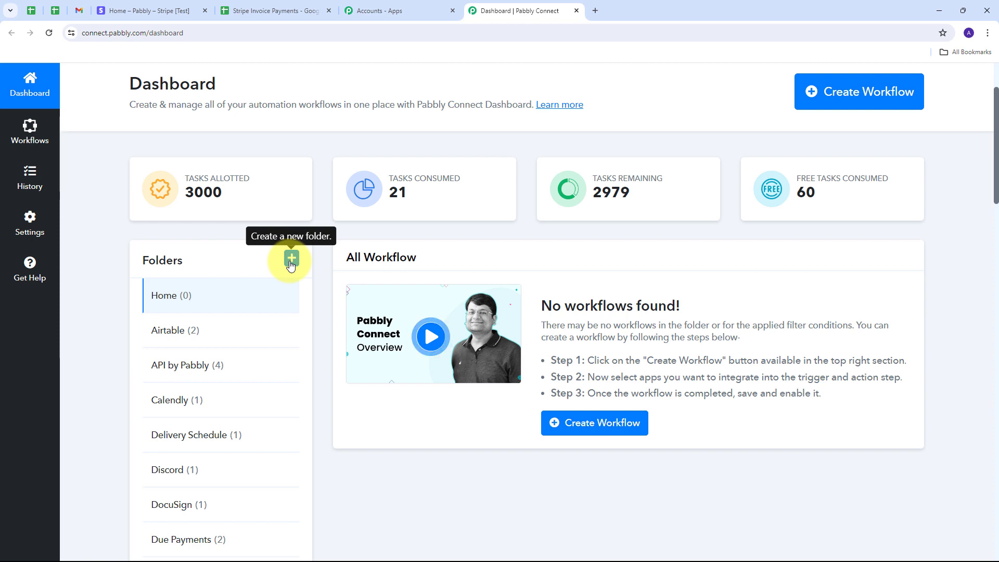
scroll(291, 265, up, 2)
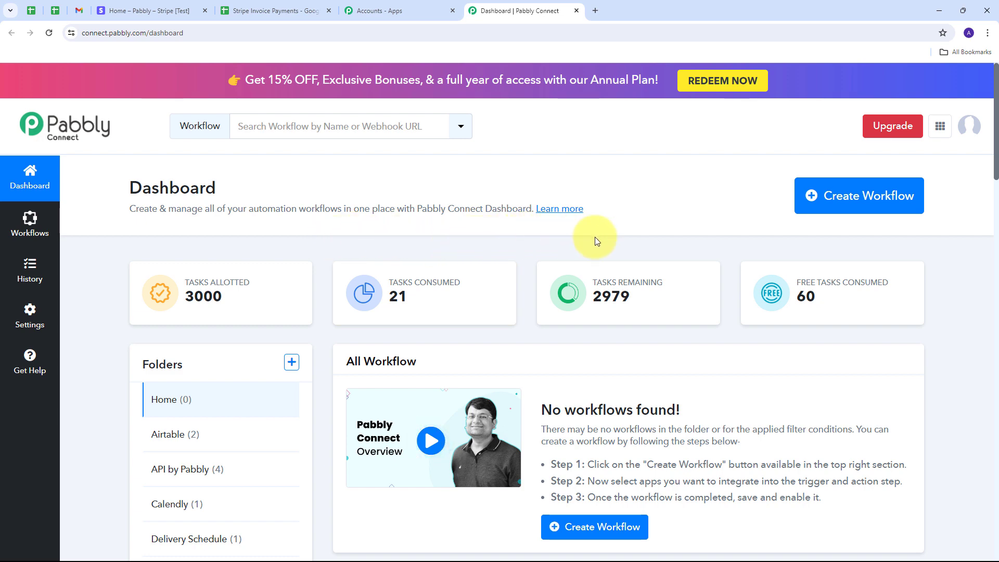
click(834, 208)
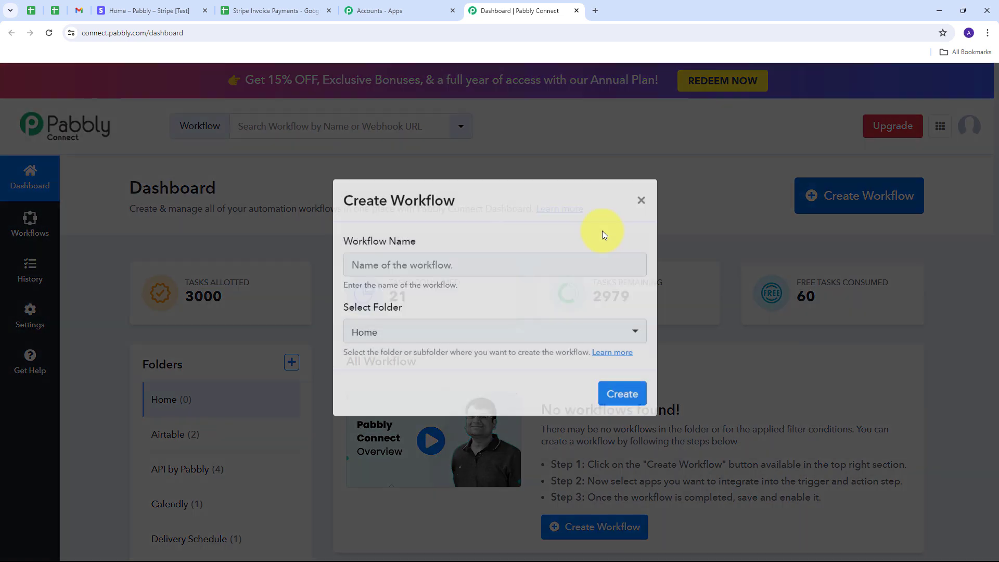
click(380, 276)
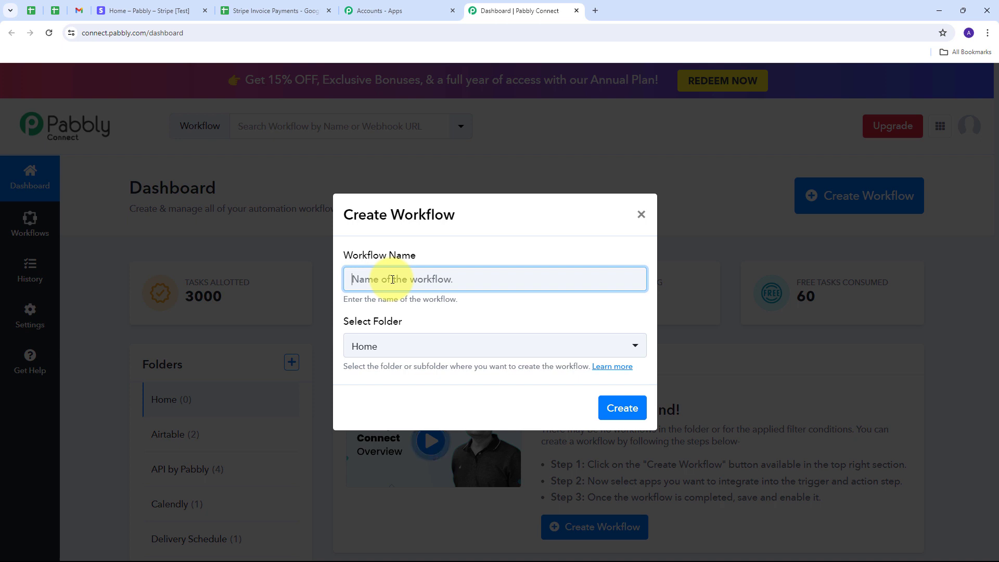
text(Add Paid Stripe Invoice Details in Google Sheets)
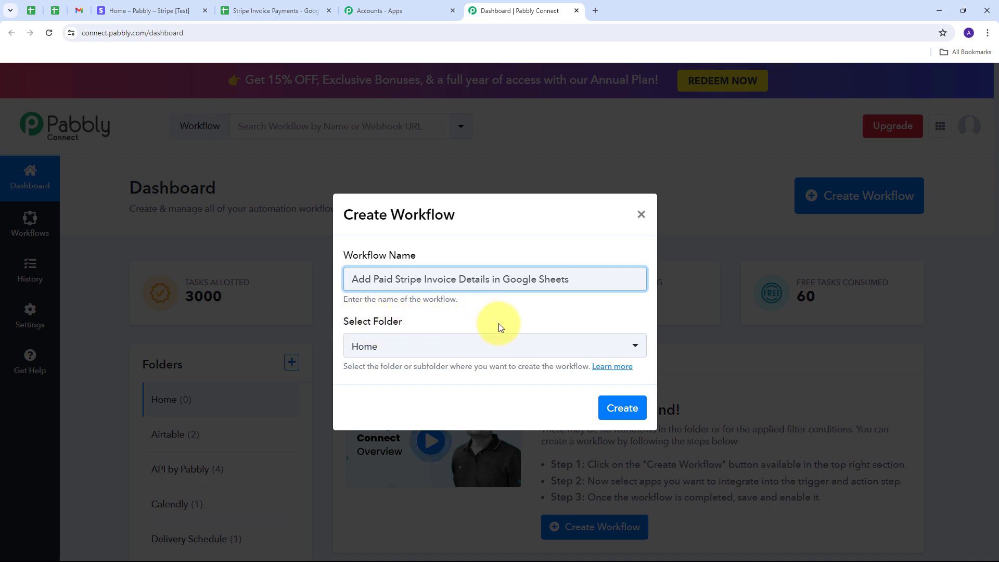
File the workflow in the Google Sheets folder and create it.
click(475, 359)
scroll(475, 243, down, 5)
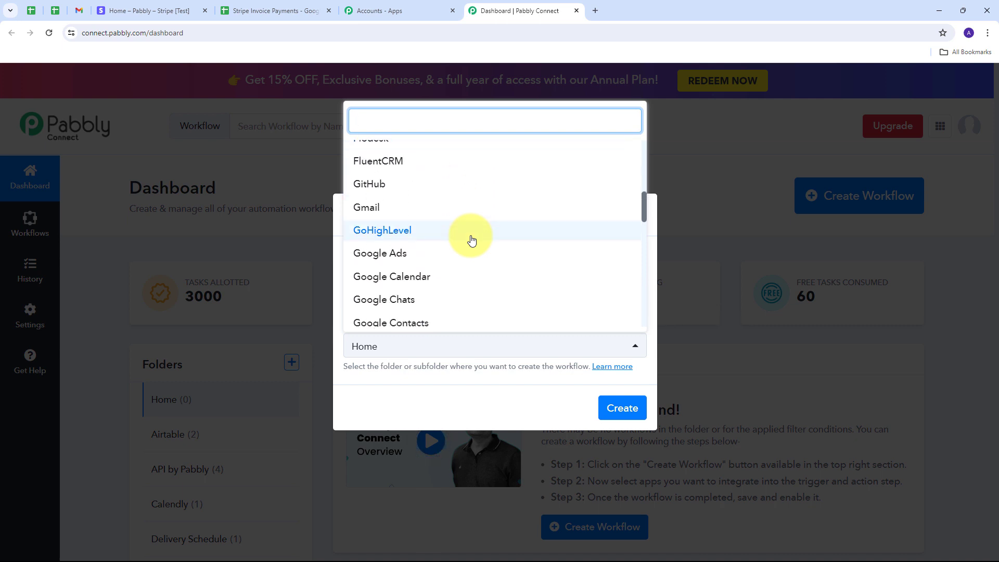
scroll(472, 240, down, 2)
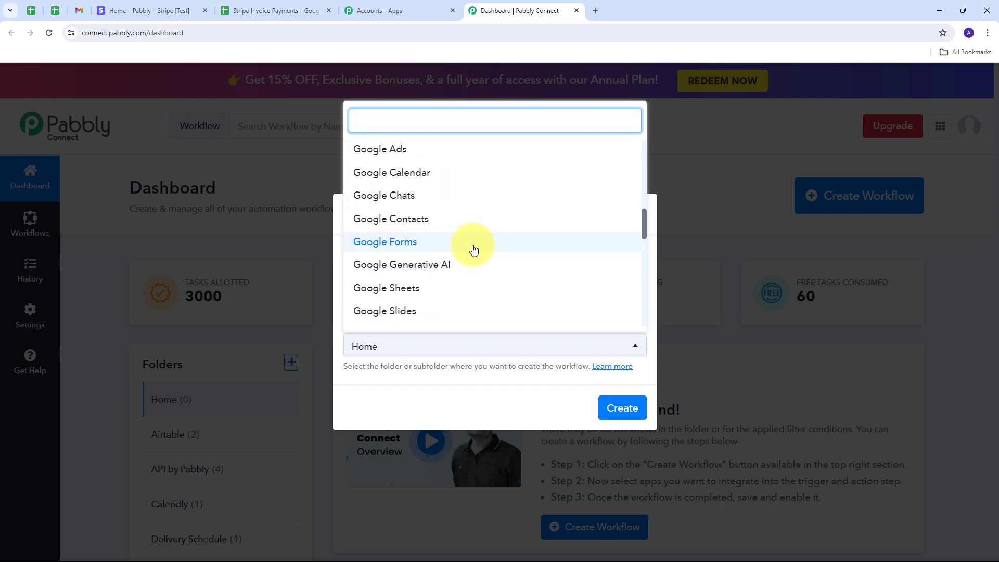
click(387, 293)
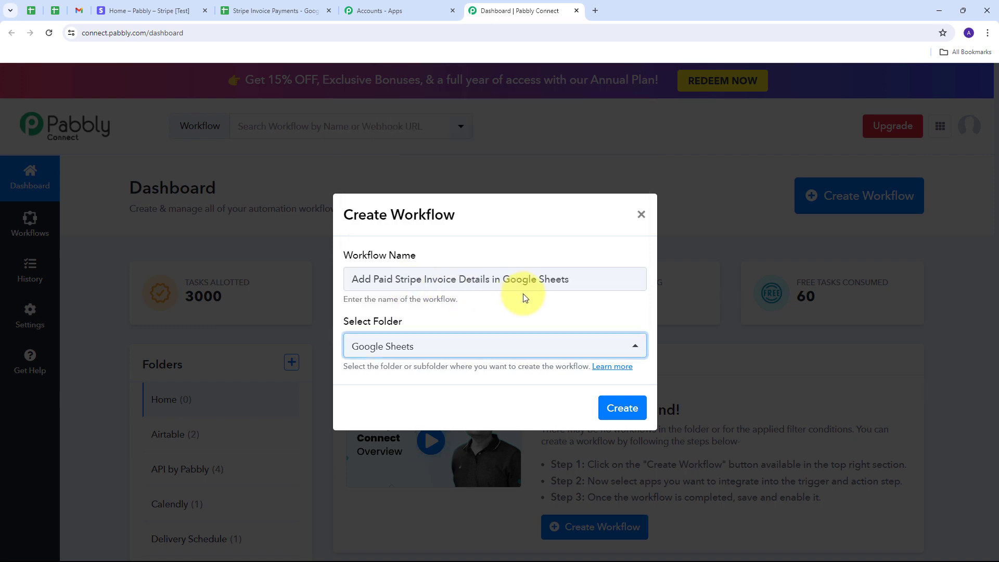
click(622, 409)
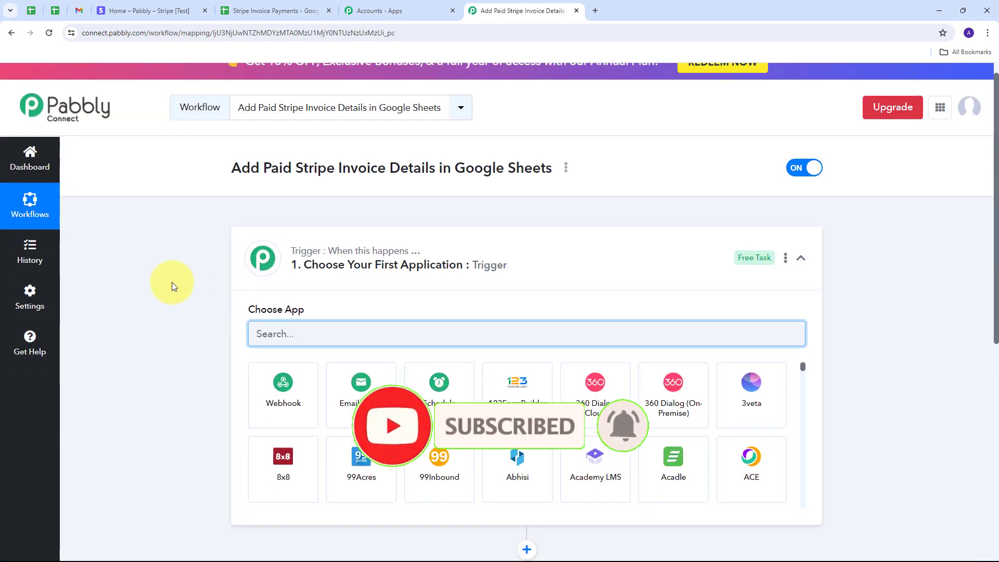
Choose Stripe as the trigger app with the Invoice Payment Succeeded event.
scroll(172, 282, down, 2)
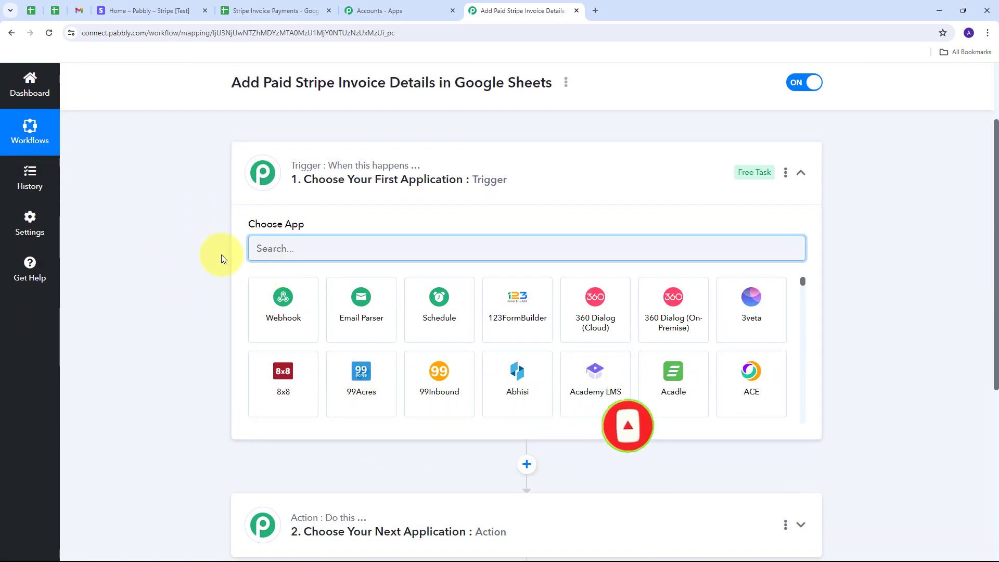
scroll(221, 254, down, 1)
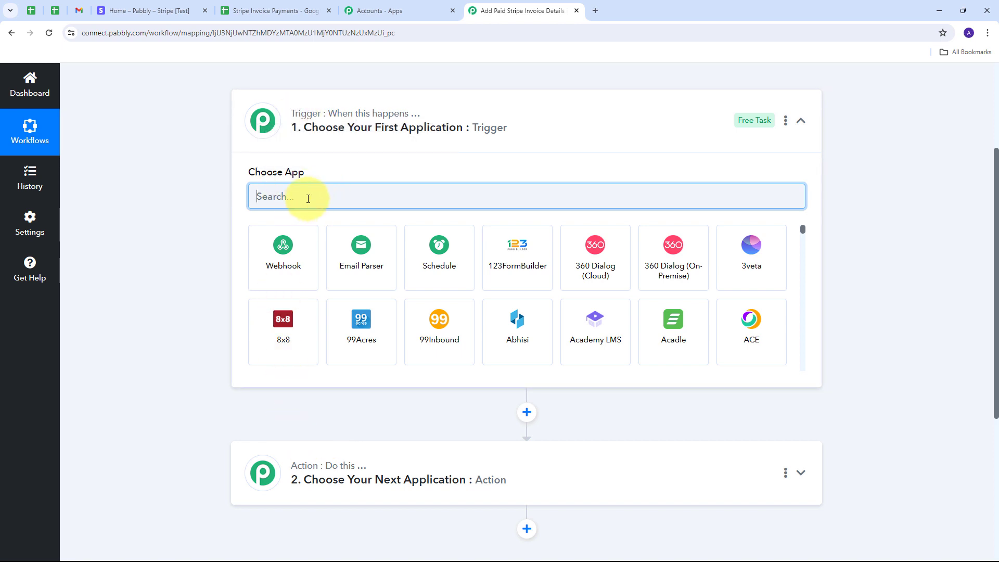
text(stripe)
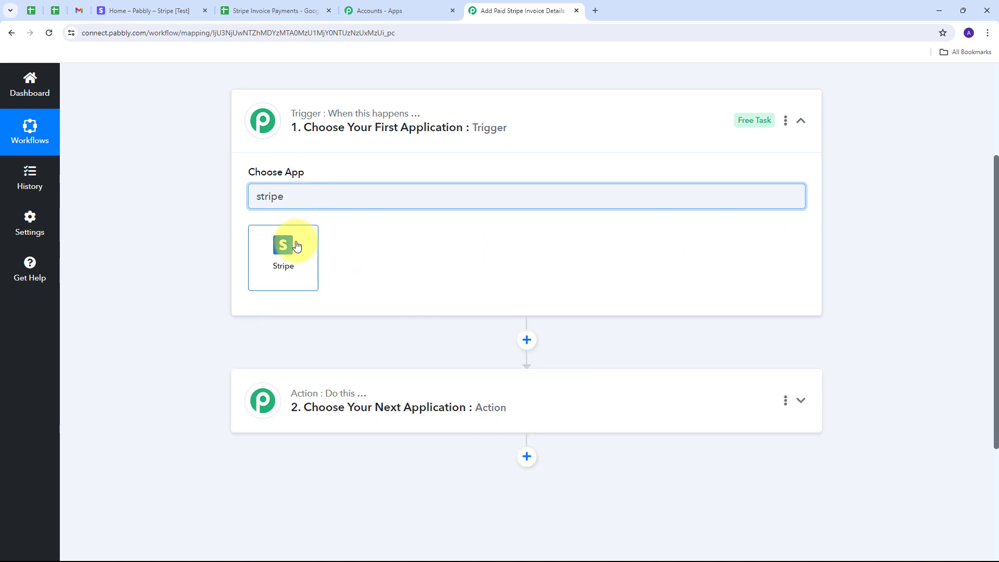
click(296, 245)
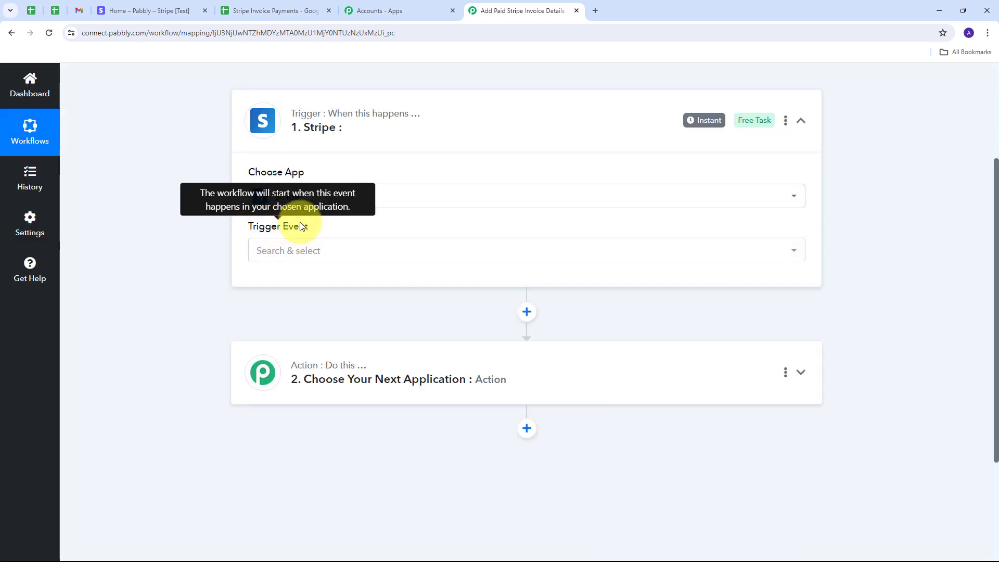
click(529, 252)
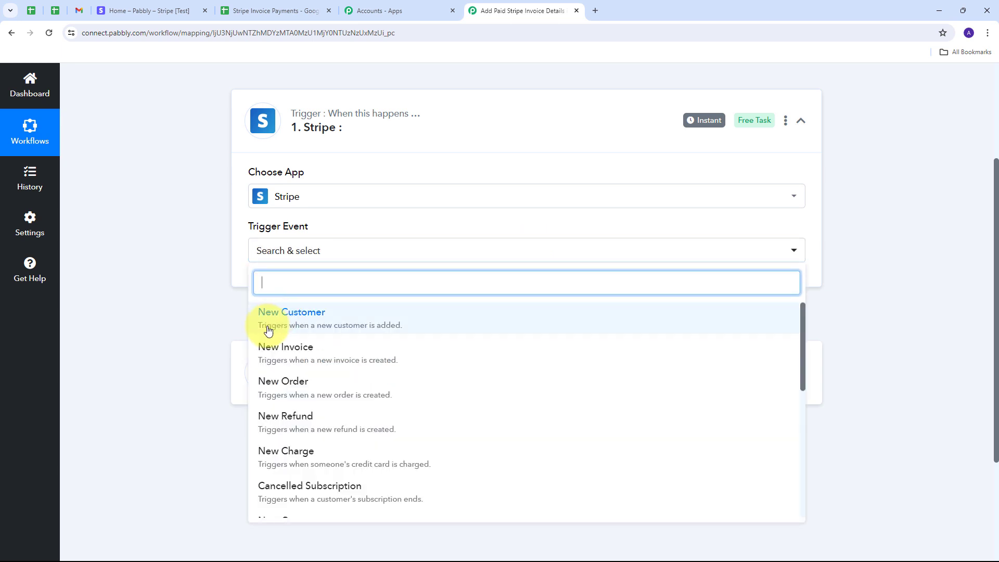
scroll(452, 388, down, 5)
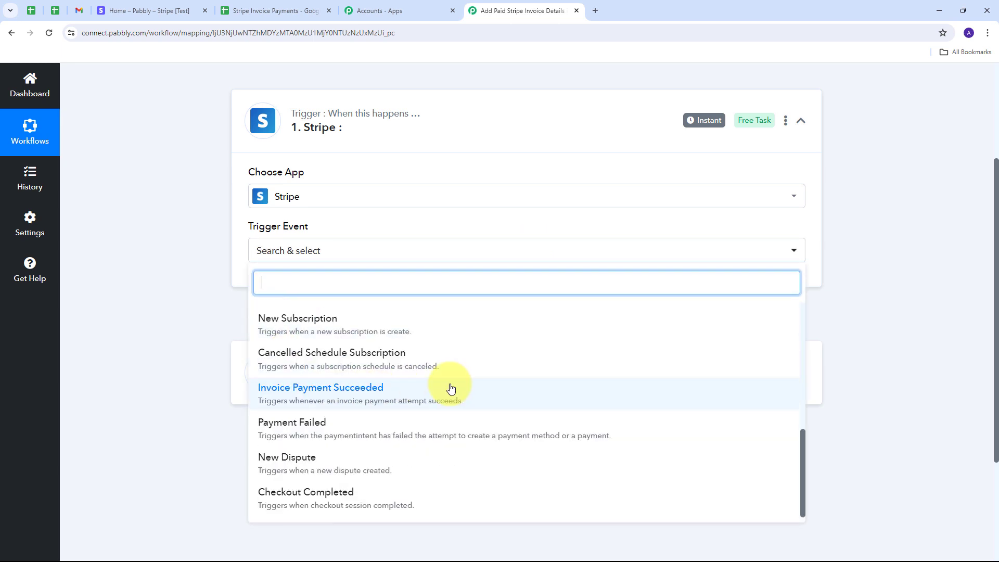
click(333, 397)
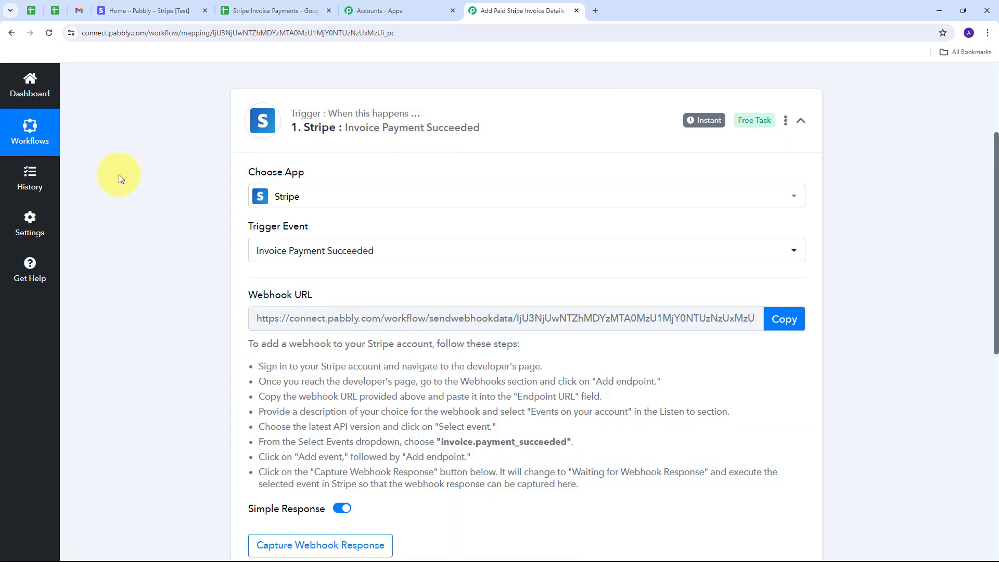
Copy the Stripe trigger's webhook URL and switch to the Stripe dashboard.
drag(245, 292, 355, 291)
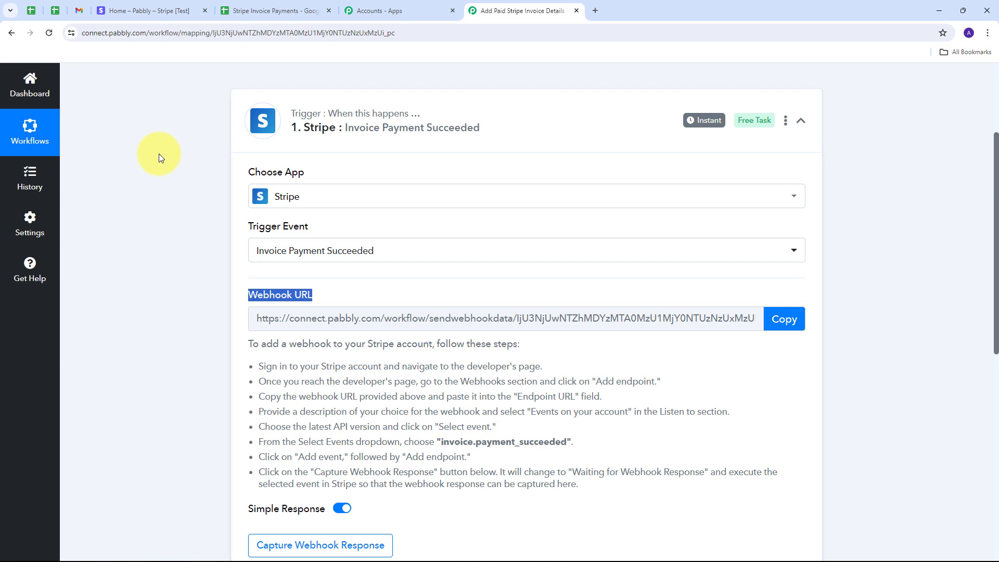
scroll(158, 153, down, 1)
scroll(208, 208, down, 1)
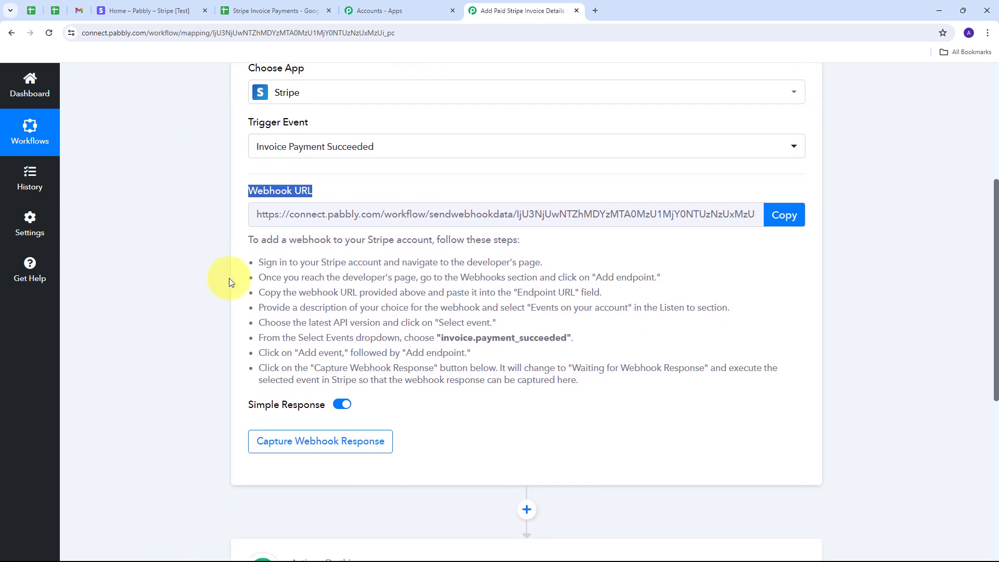
drag(258, 262, 639, 397)
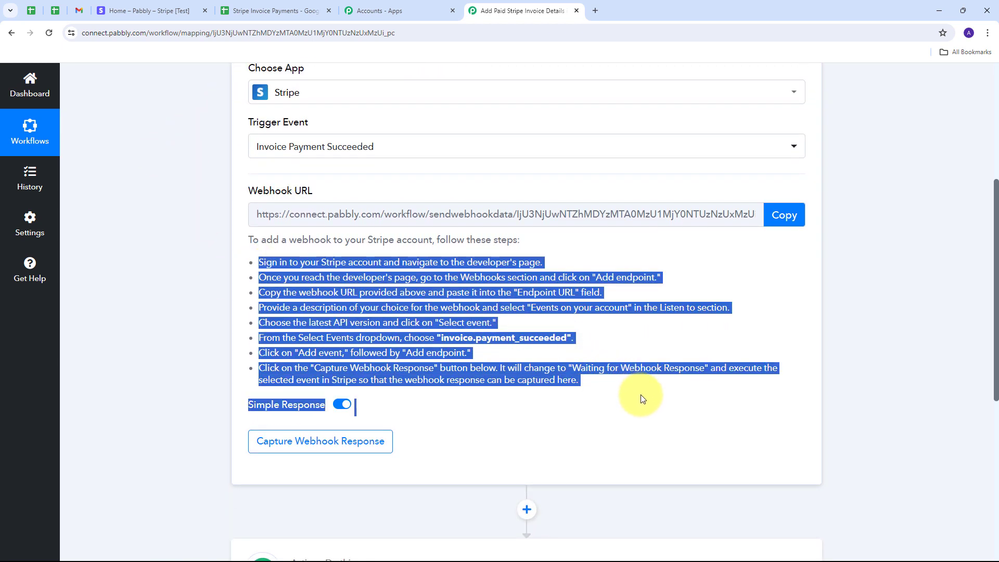
scroll(332, 258, up, 1)
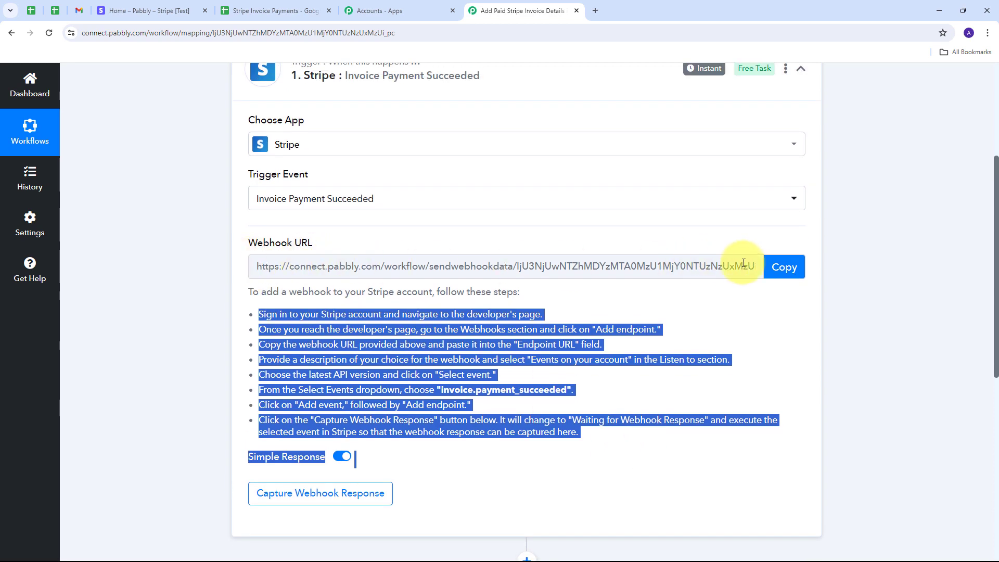
click(776, 272)
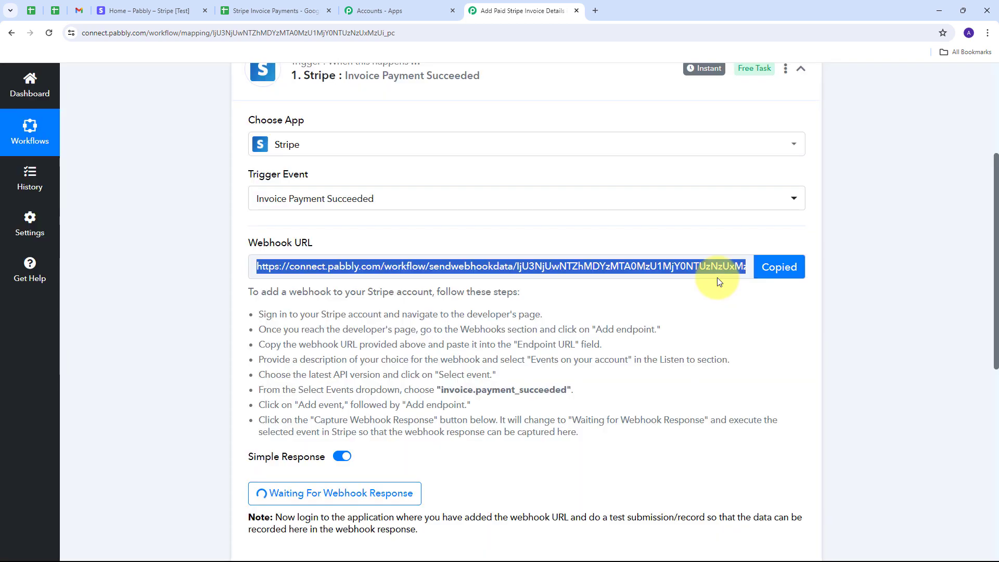
click(138, 10)
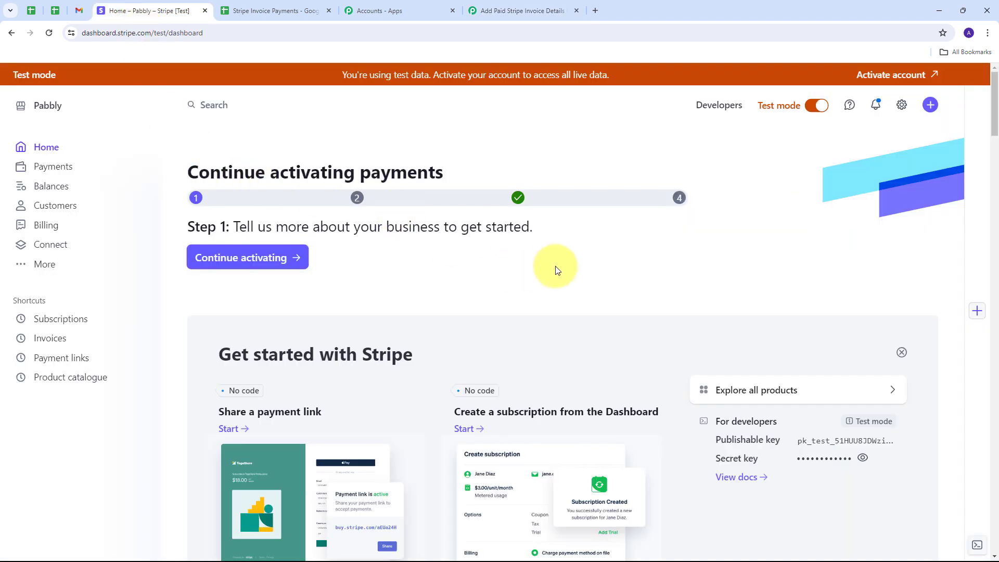
Add a new Stripe webhook endpoint using the pasted Pabbly webhook URL.
click(719, 109)
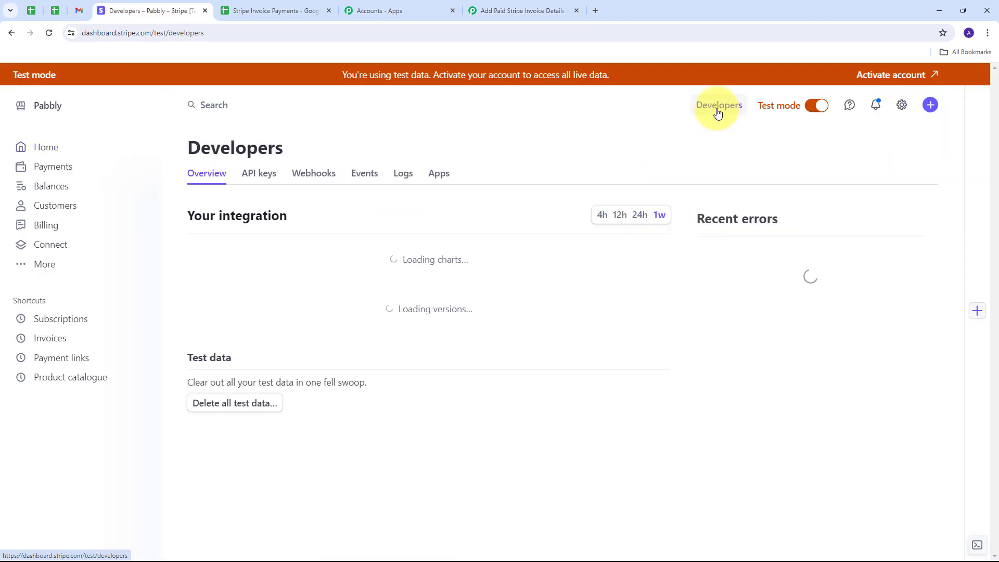
click(319, 182)
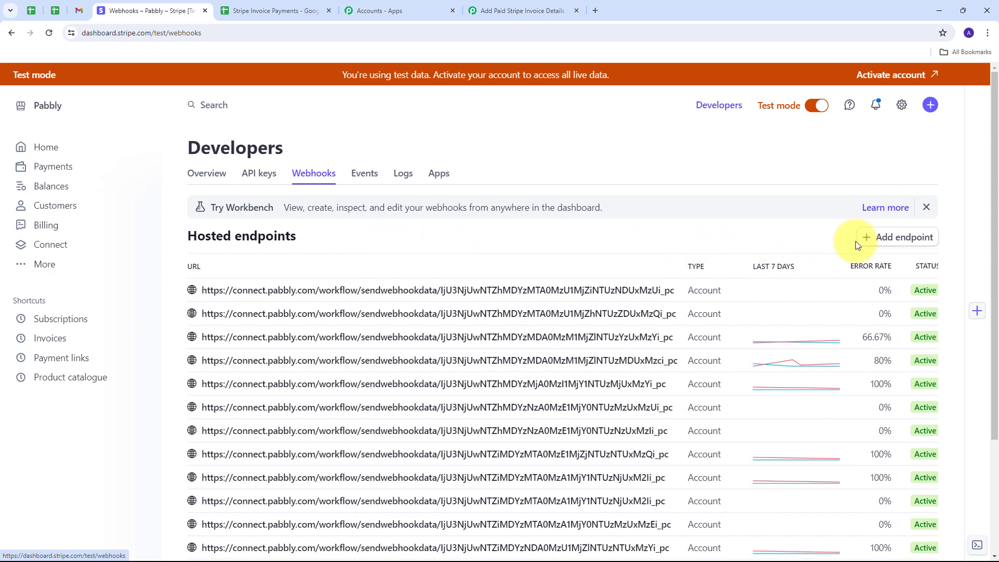
click(886, 243)
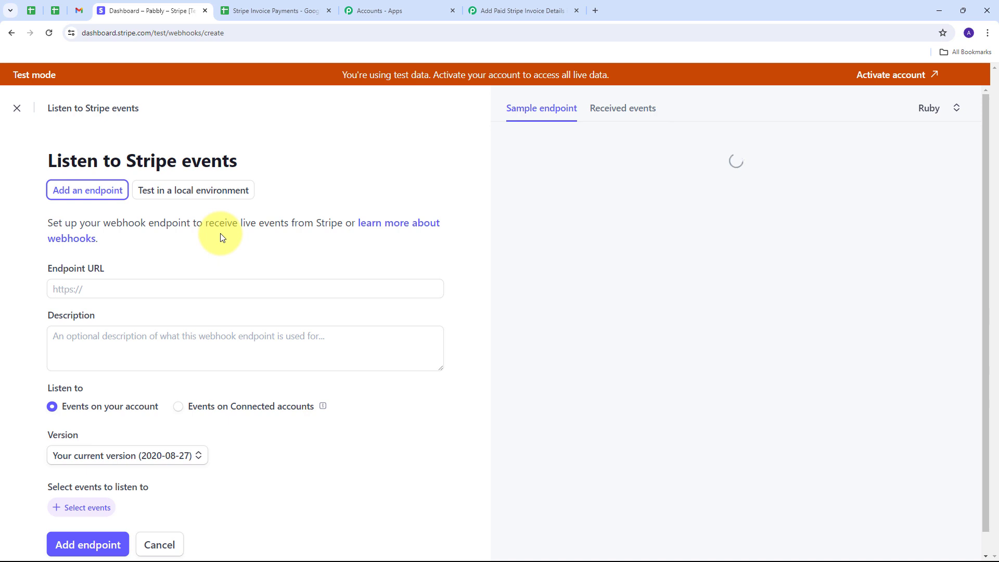
scroll(221, 238, down, 1)
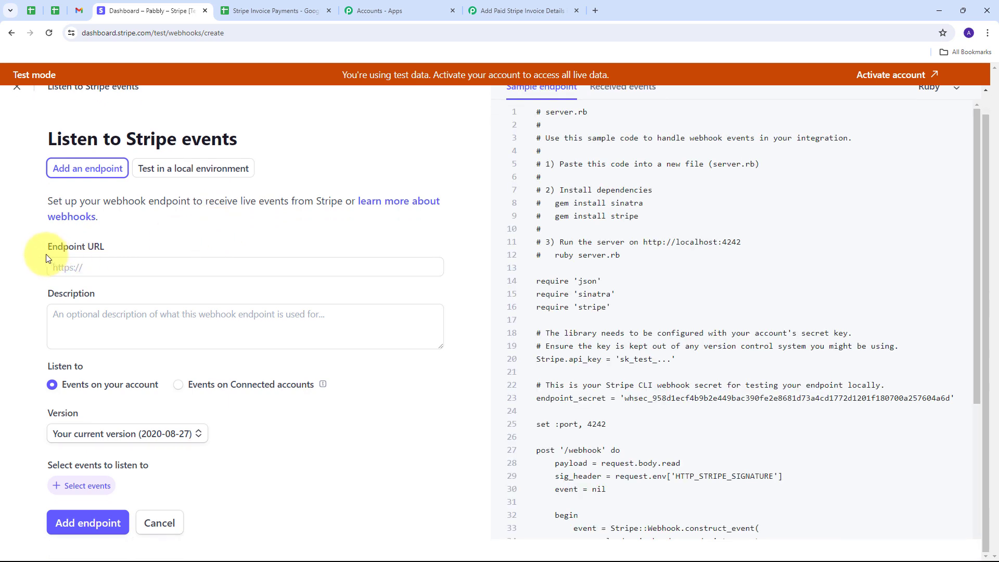
click(91, 265)
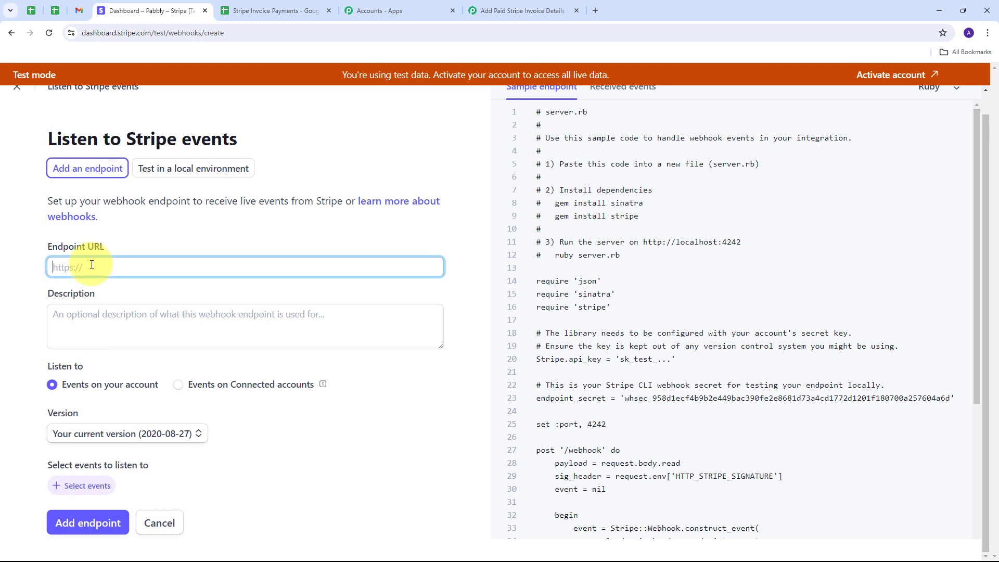
key(ctrl+v)
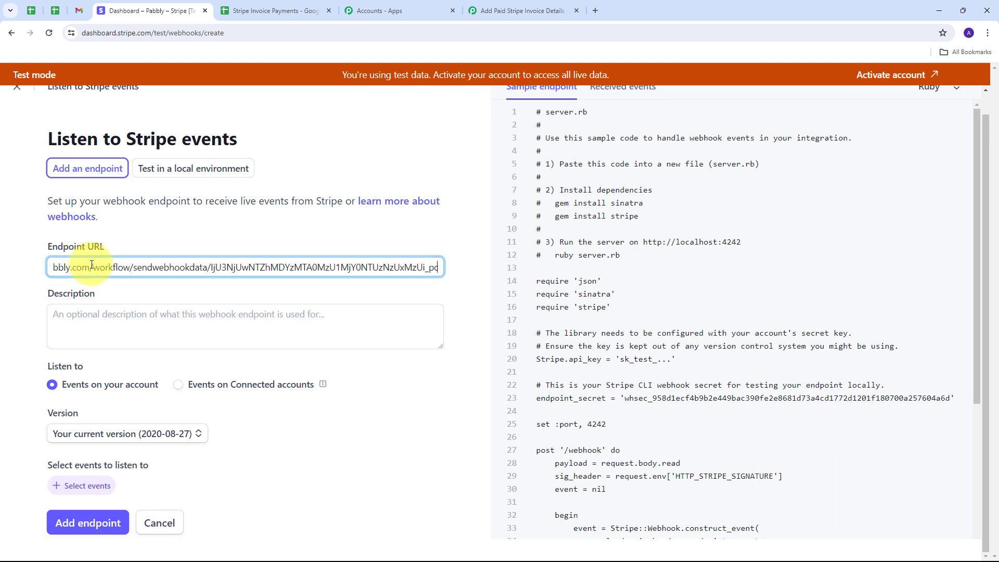
Describe the endpoint as 'Paid Invoices' and expand the Invoice events to send.
click(100, 321)
text(Paid Invoices)
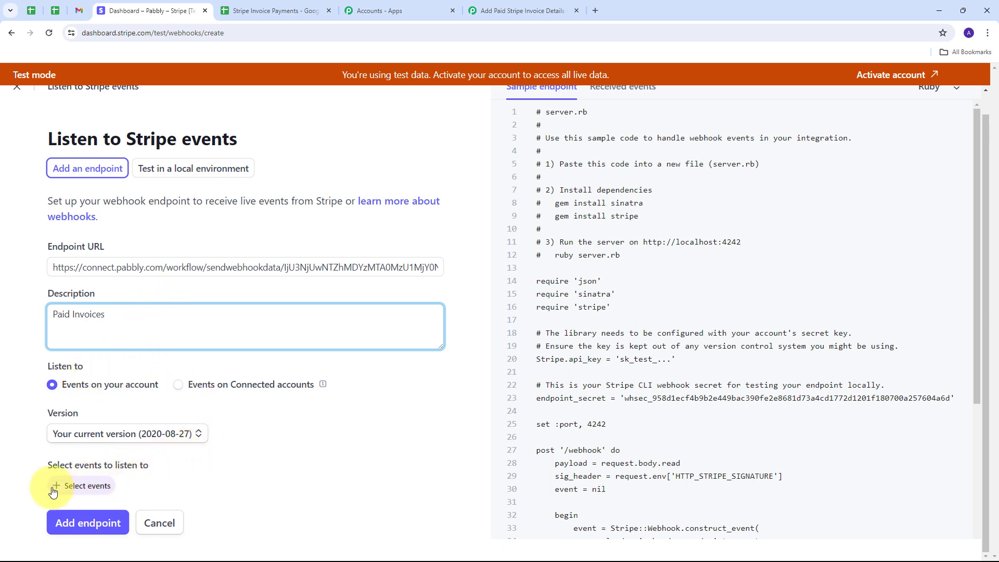
click(80, 488)
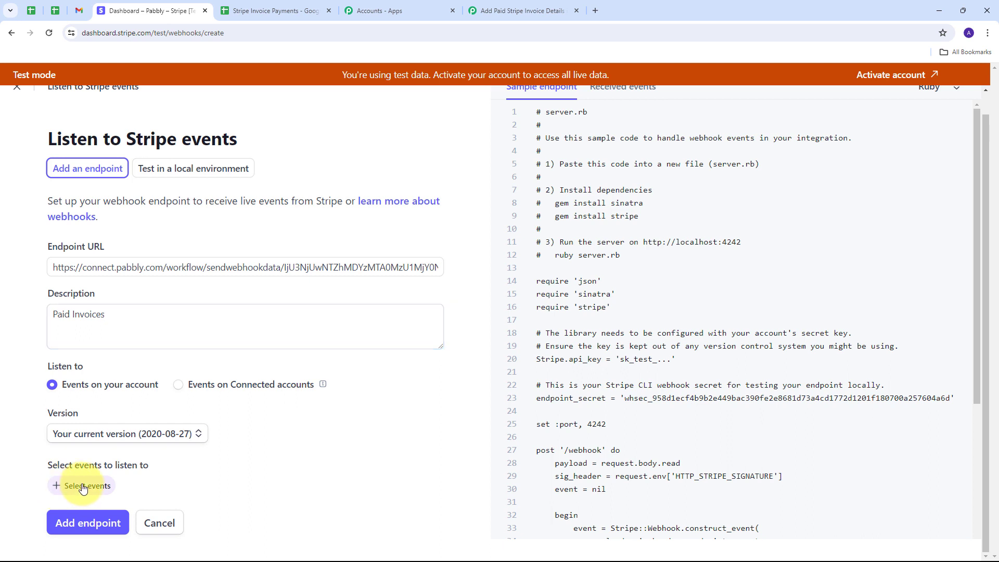
scroll(230, 275, down, 6)
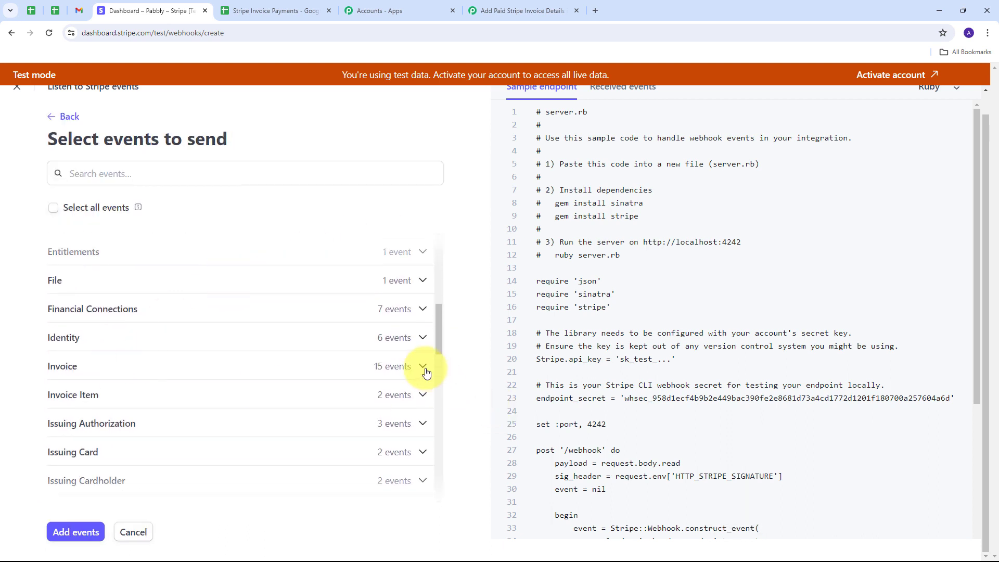
click(422, 366)
scroll(203, 346, down, 4)
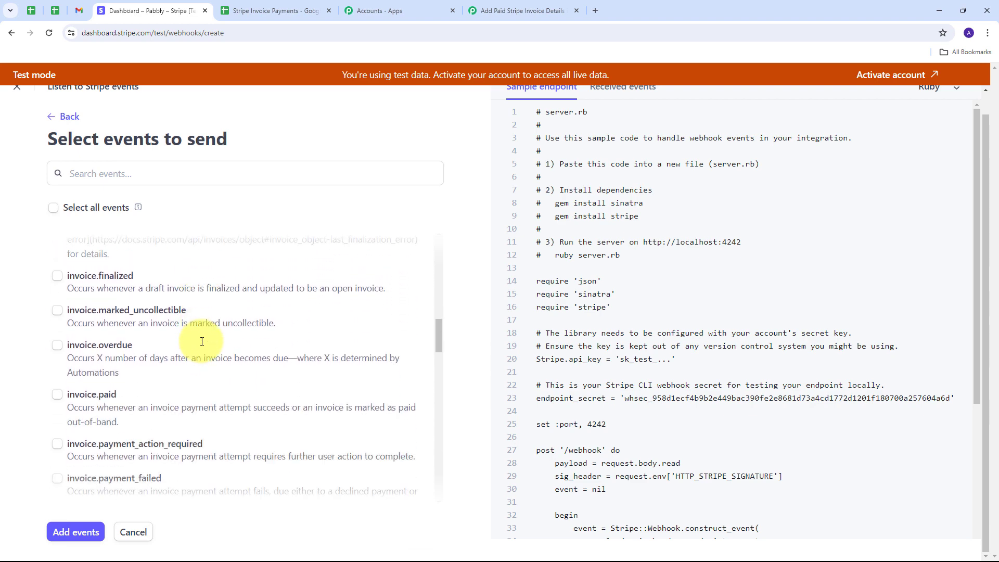
Select invoice.payment_succeeded, use API version 2024-04-10, and add the endpoint.
scroll(203, 346, down, 2)
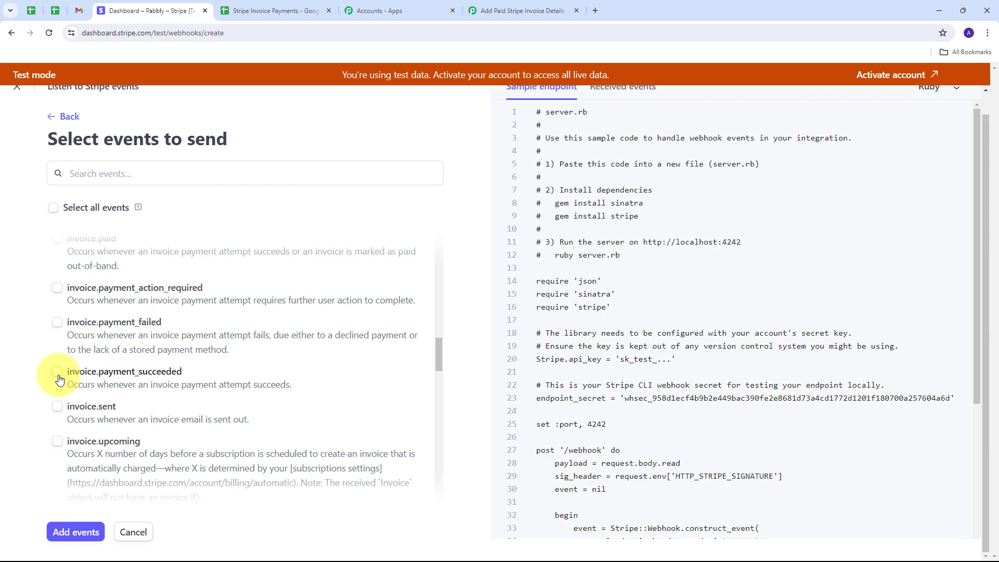
click(57, 373)
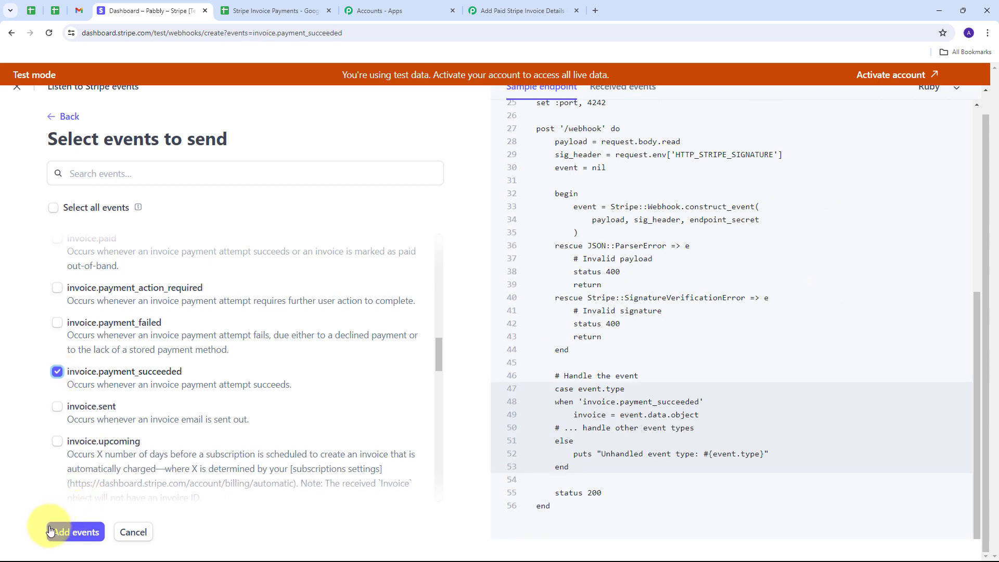
click(84, 534)
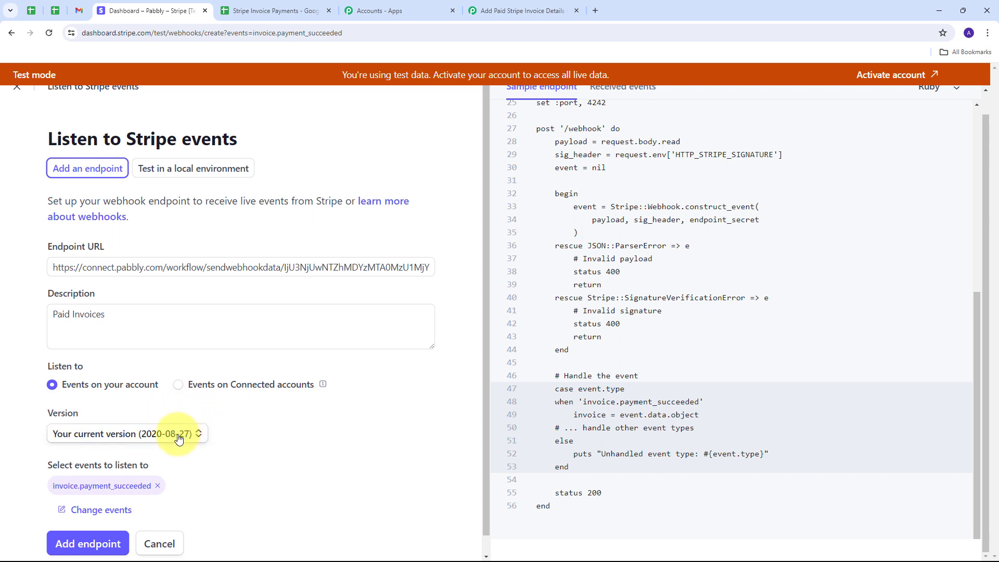
click(183, 438)
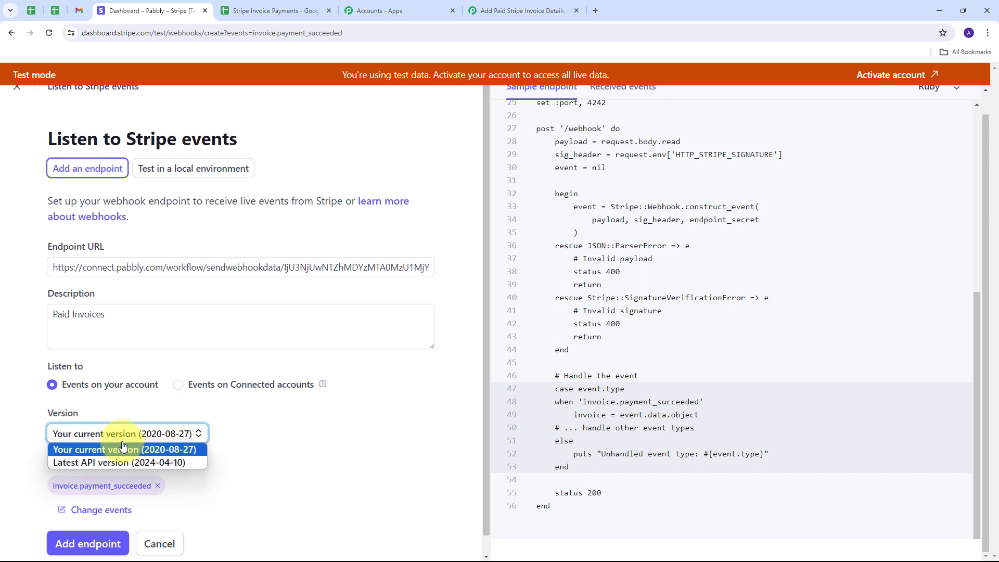
click(101, 462)
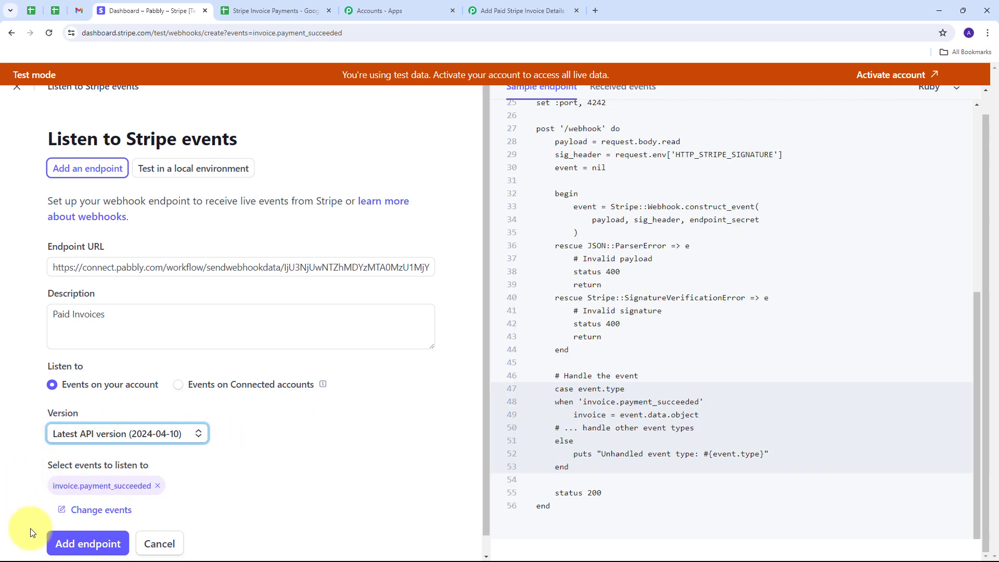
click(73, 542)
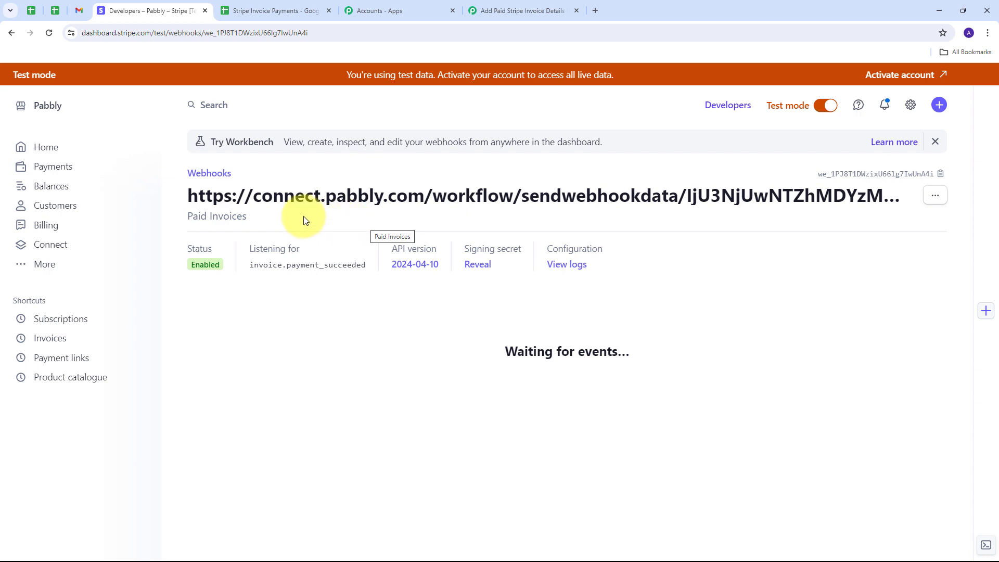
click(510, 9)
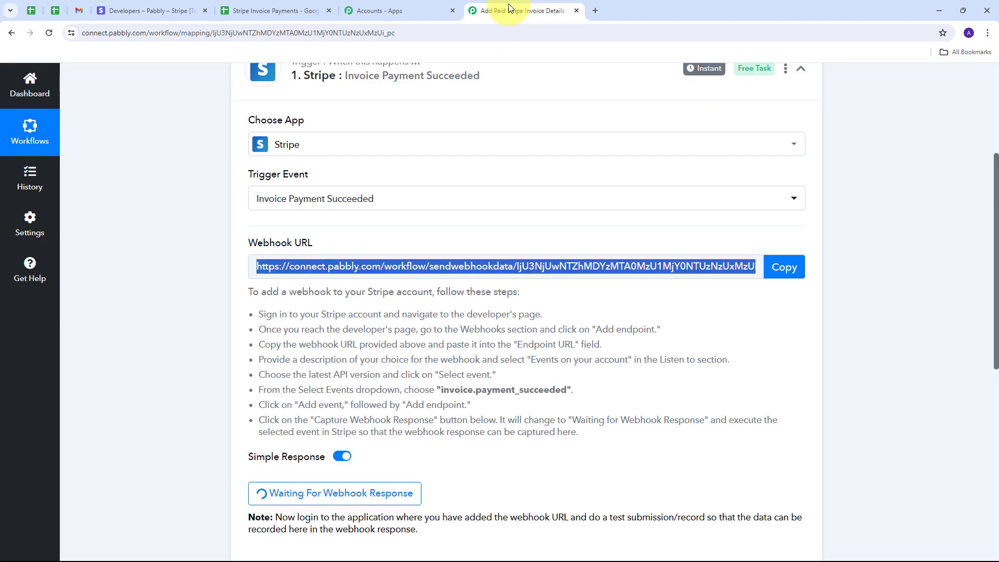
scroll(515, 213, down, 4)
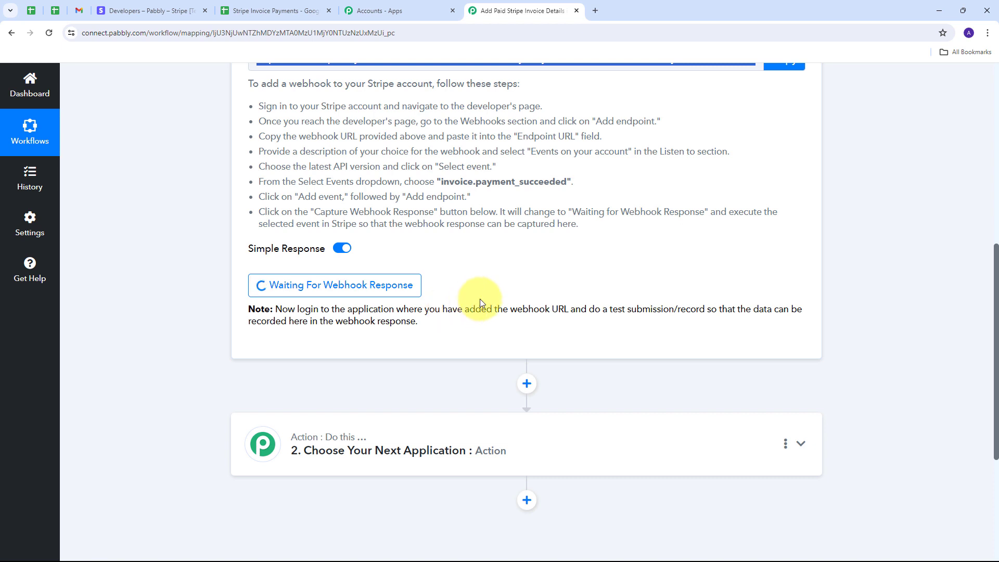
click(147, 12)
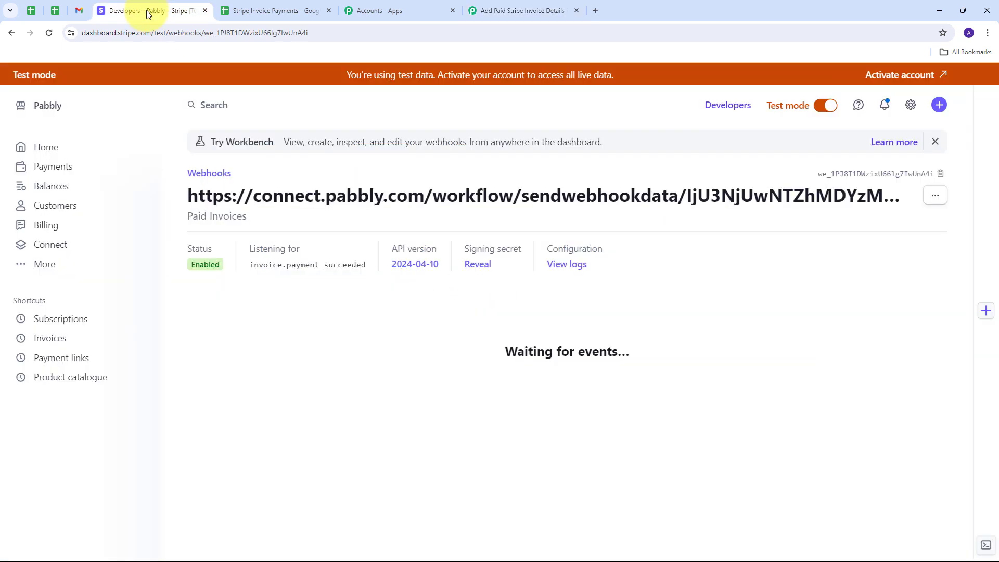
Open the ₹4,999.00 draft invoice from Invoices and bring up its Charge customer dialog.
click(49, 338)
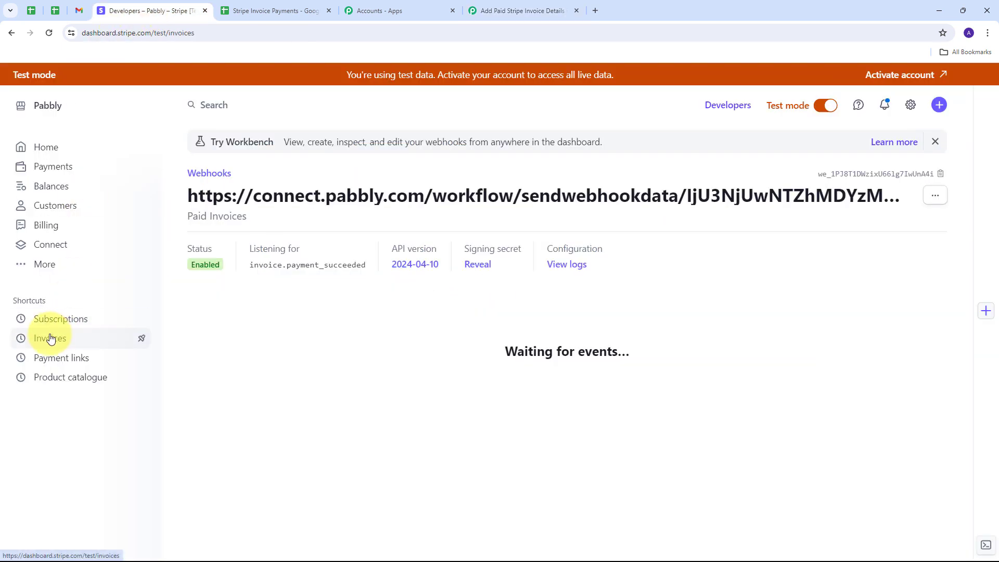
scroll(479, 248, down, 2)
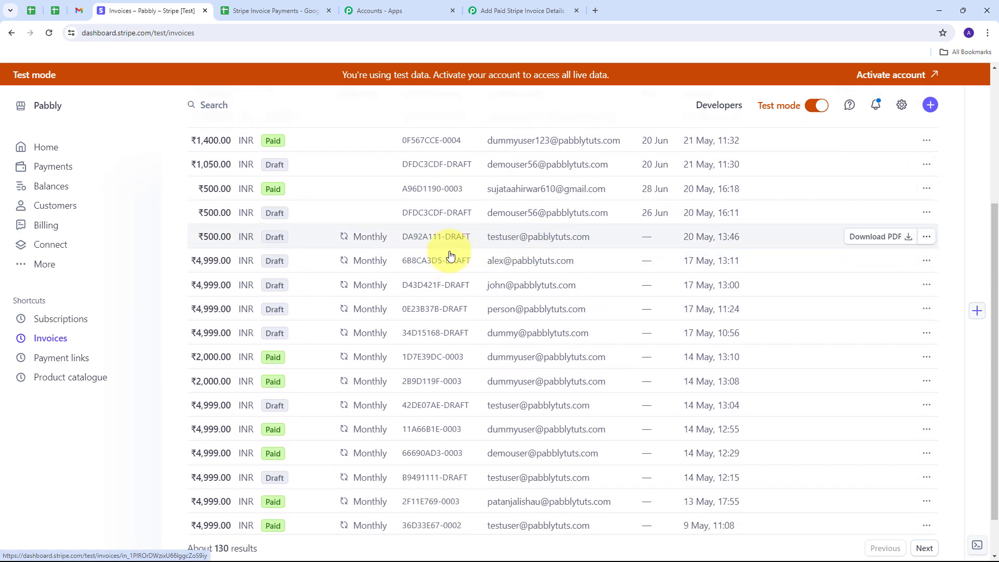
mouse_move(245, 260)
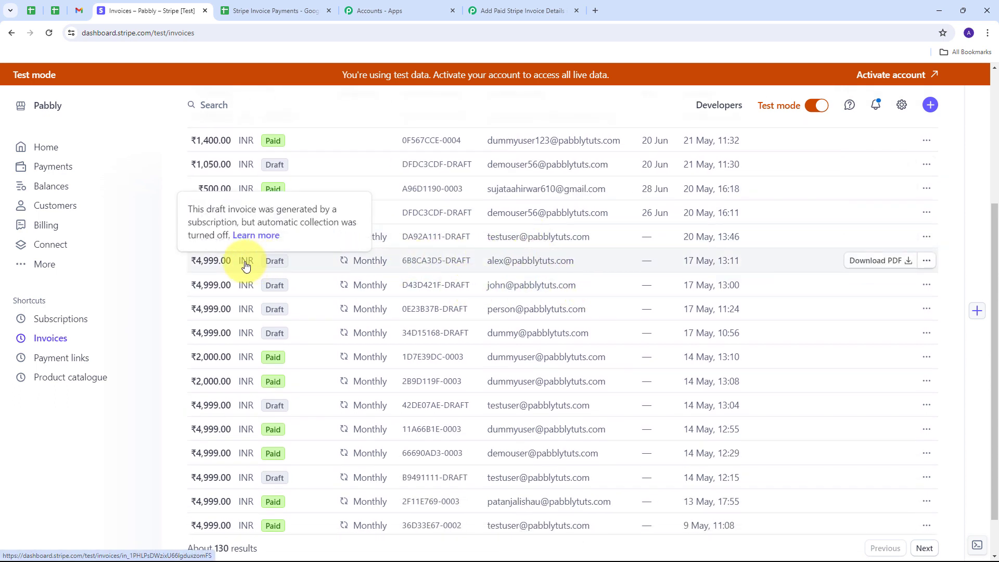
click(278, 264)
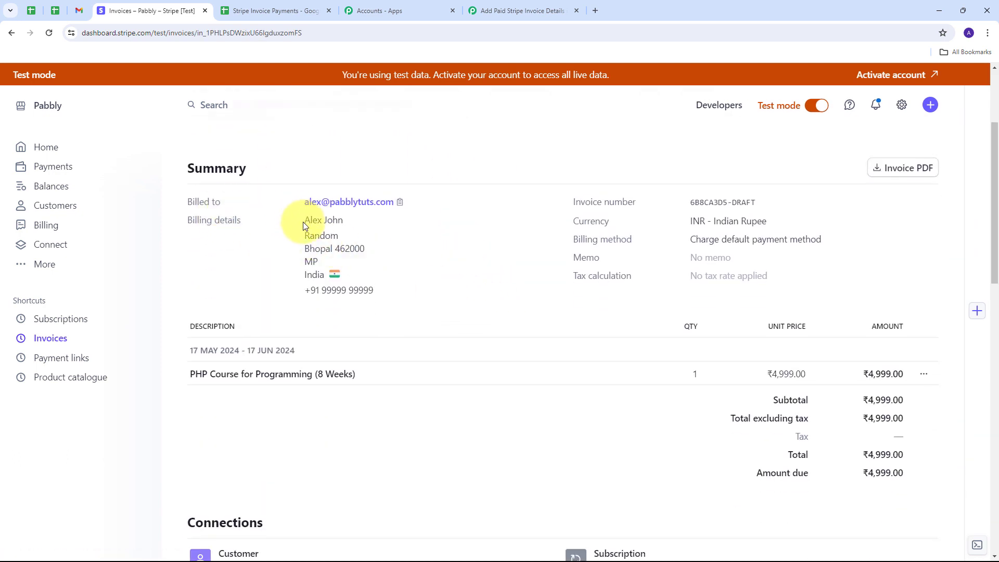
drag(303, 222, 344, 222)
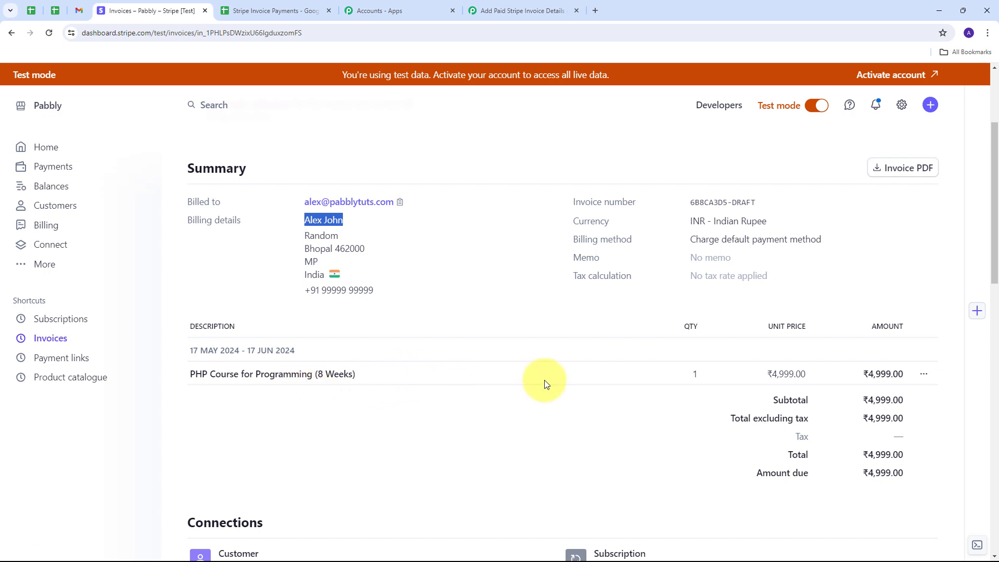
scroll(520, 383, up, 3)
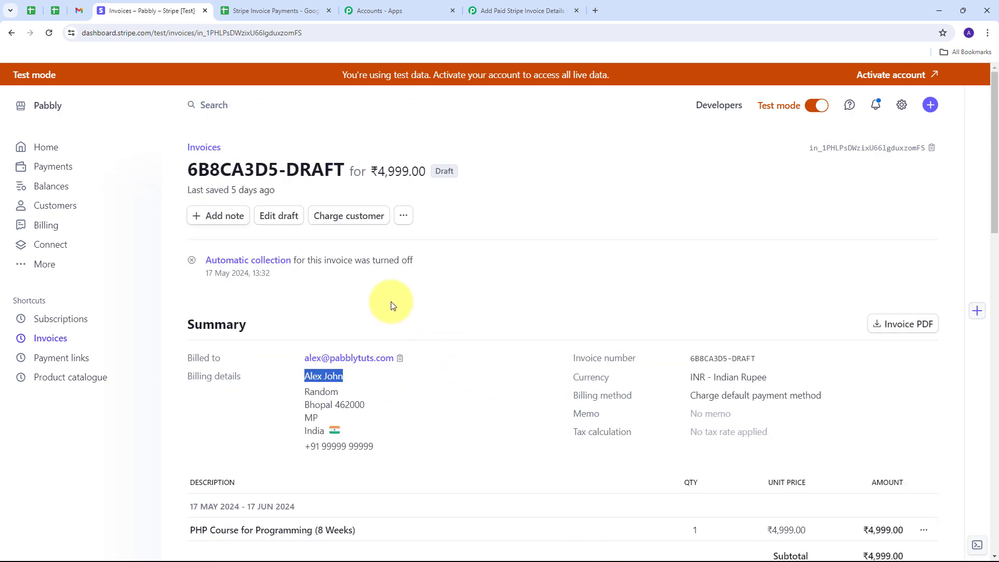
click(346, 219)
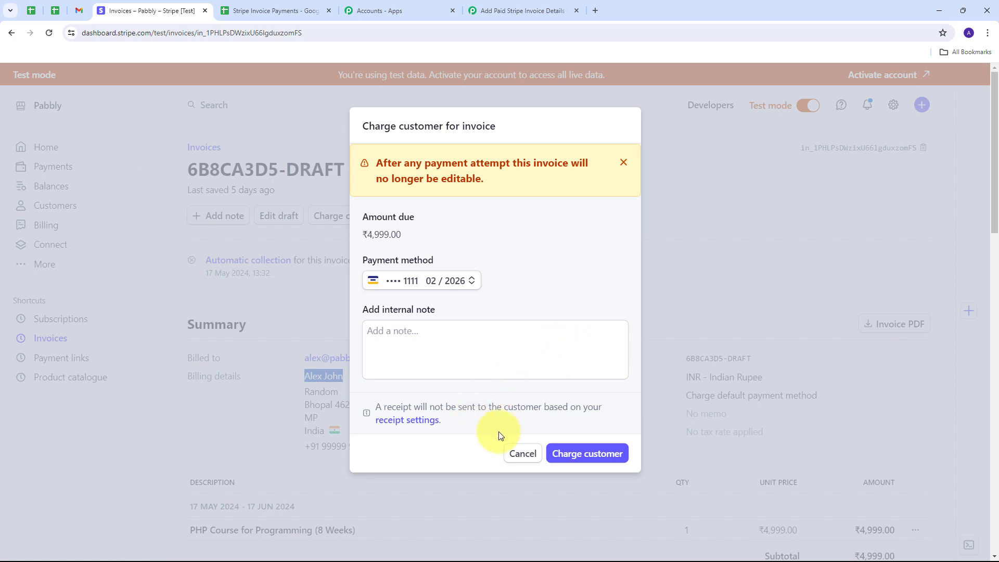
Charge the customer ₹4,999.00, then view Pabbly's captured invoice.payment_succeeded webhook response.
click(569, 454)
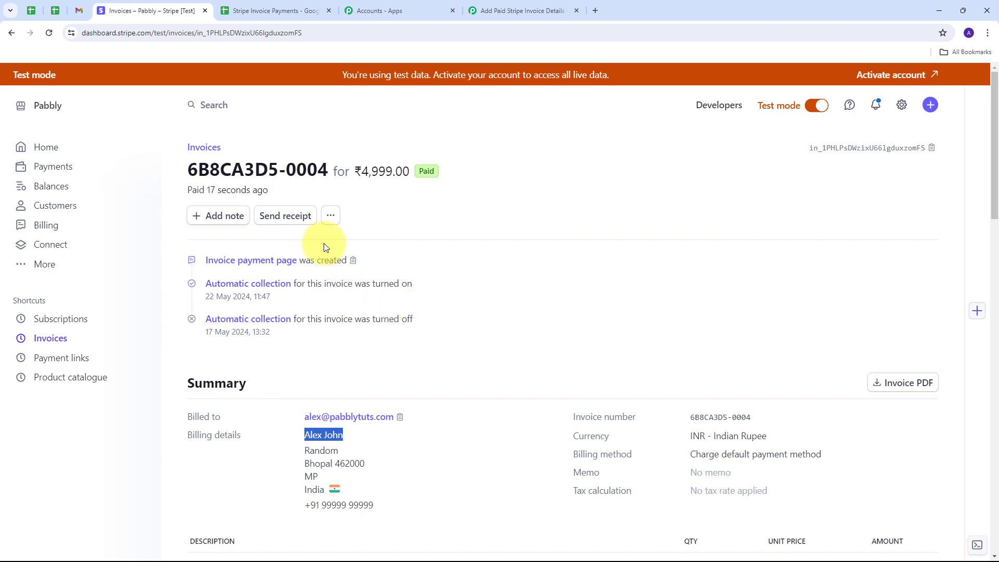
click(520, 10)
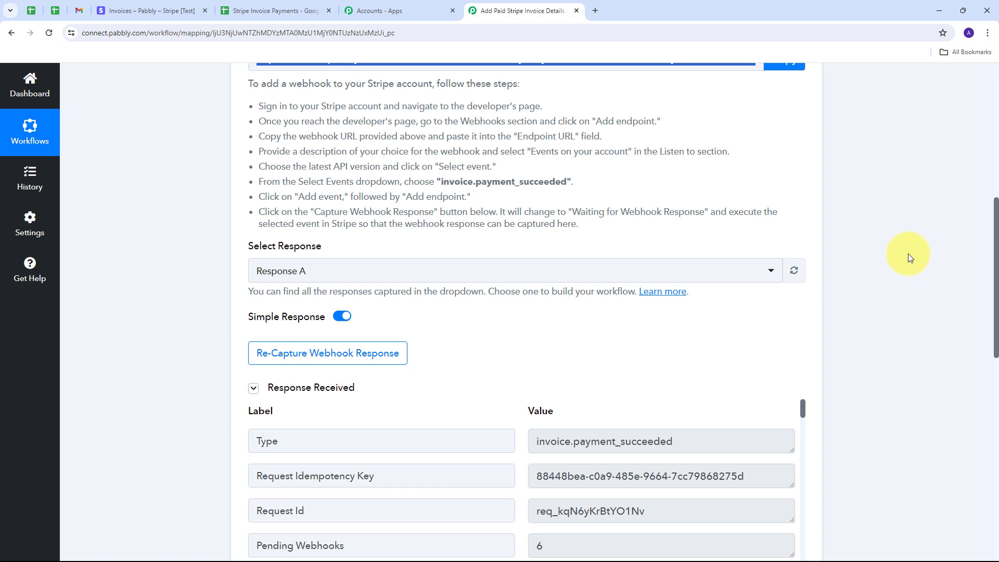
scroll(906, 254, down, 5)
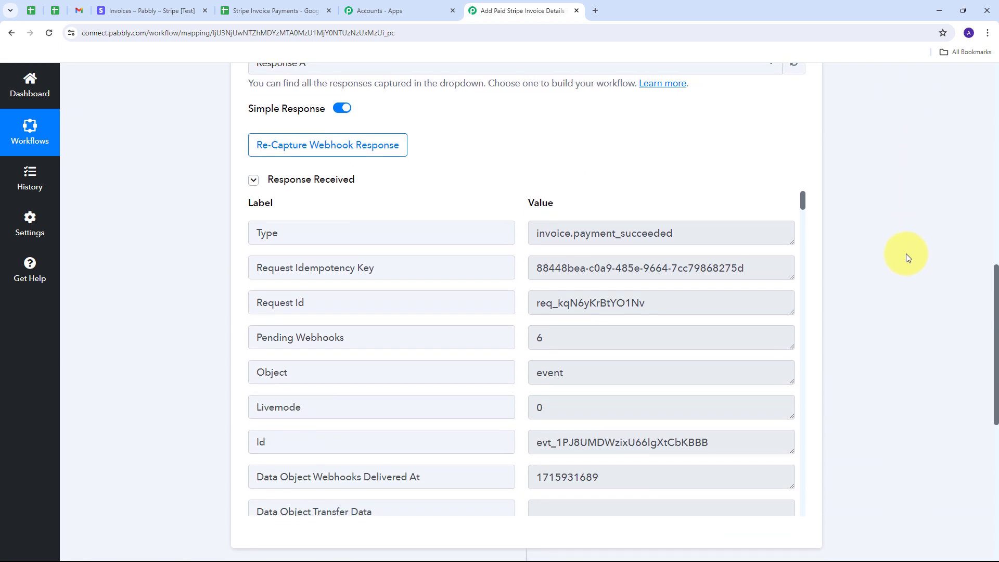
scroll(906, 253, down, 1)
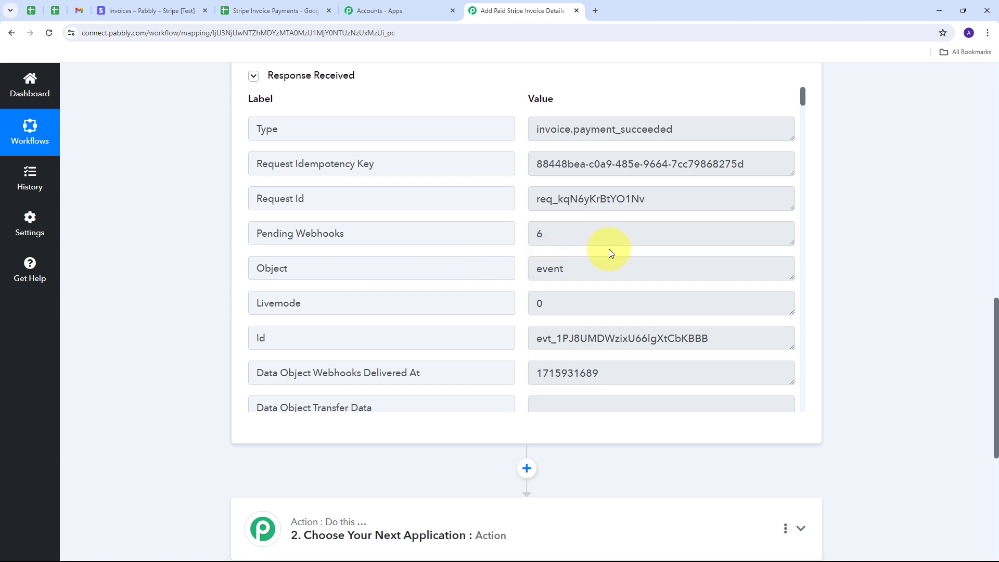
click(676, 205)
scroll(467, 219, down, 2)
click(406, 245)
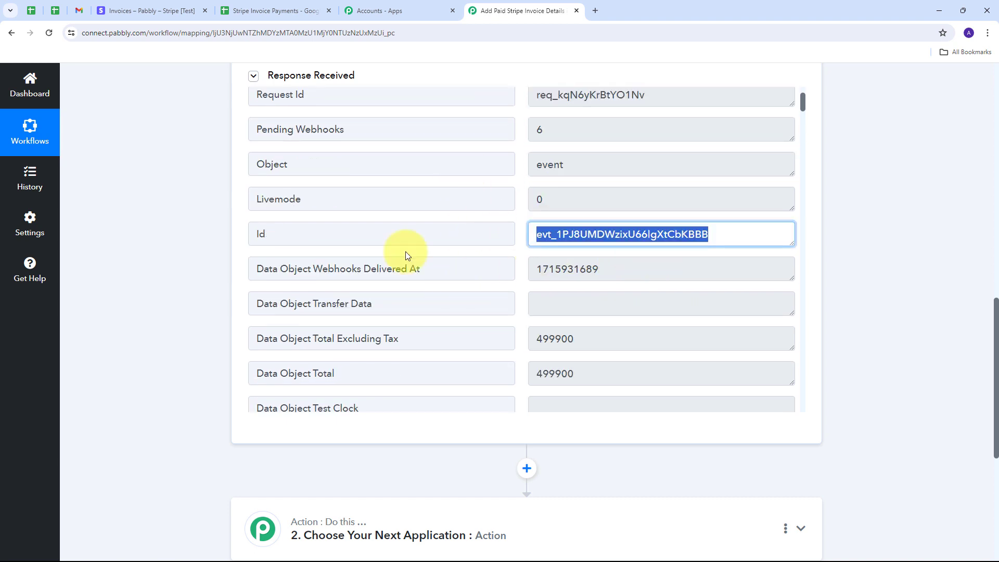
scroll(582, 278, down, 2)
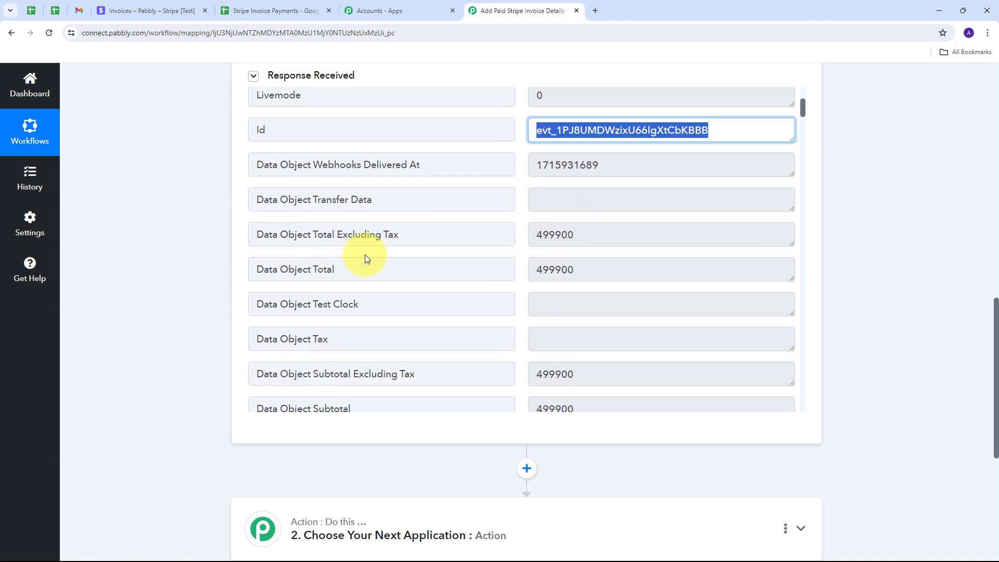
click(622, 234)
click(622, 234)
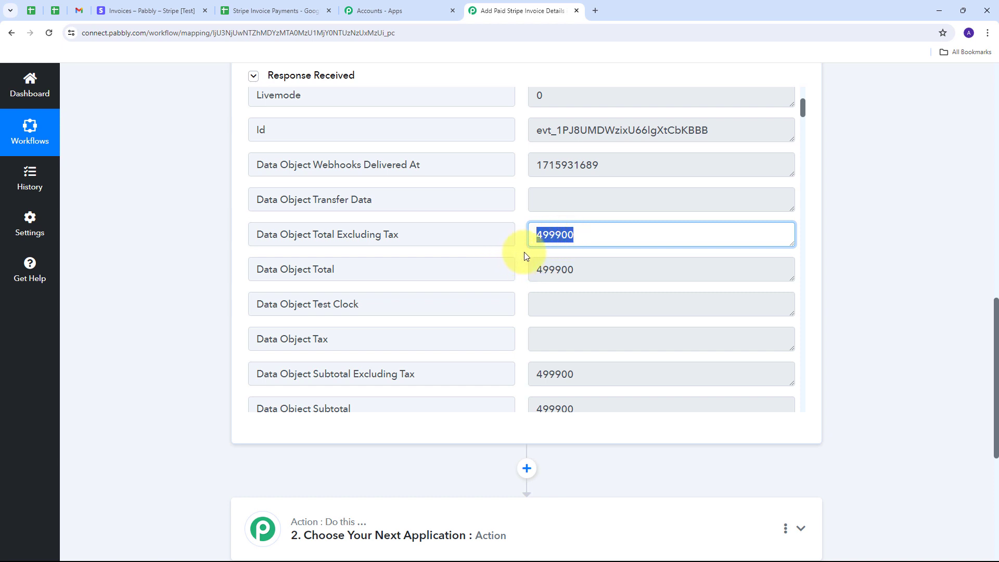
click(587, 236)
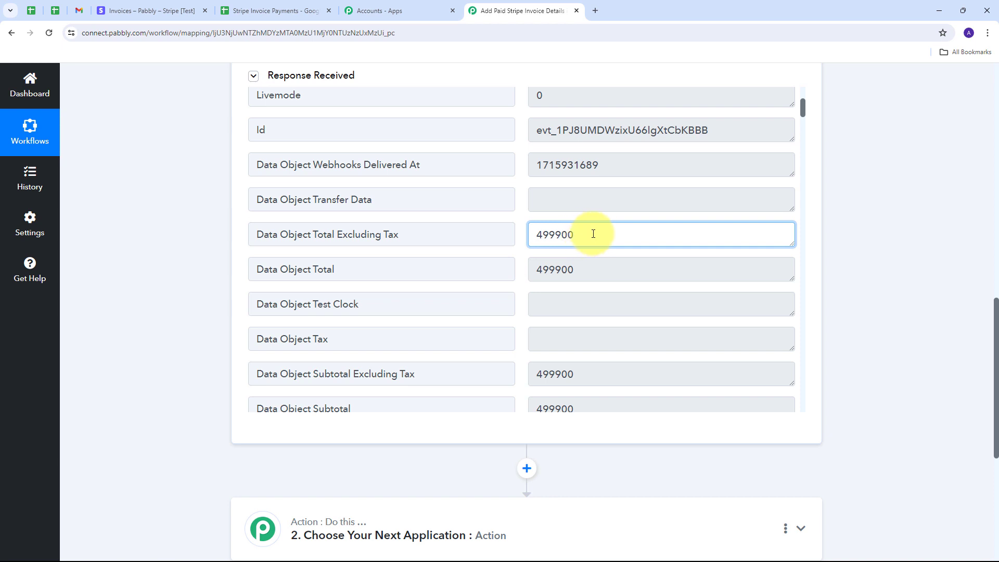
drag(591, 234, 506, 255)
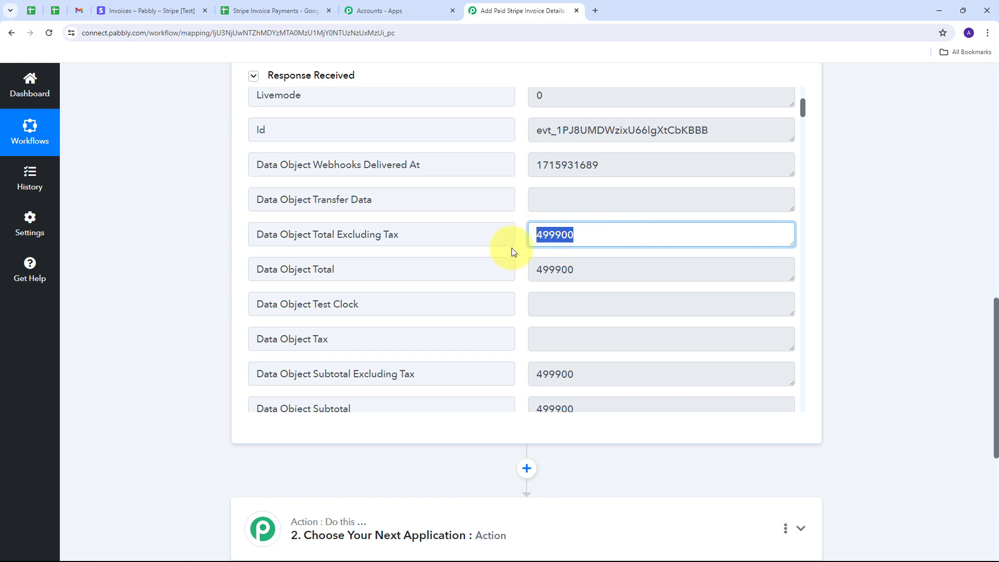
drag(580, 270, 498, 270)
scroll(509, 268, down, 3)
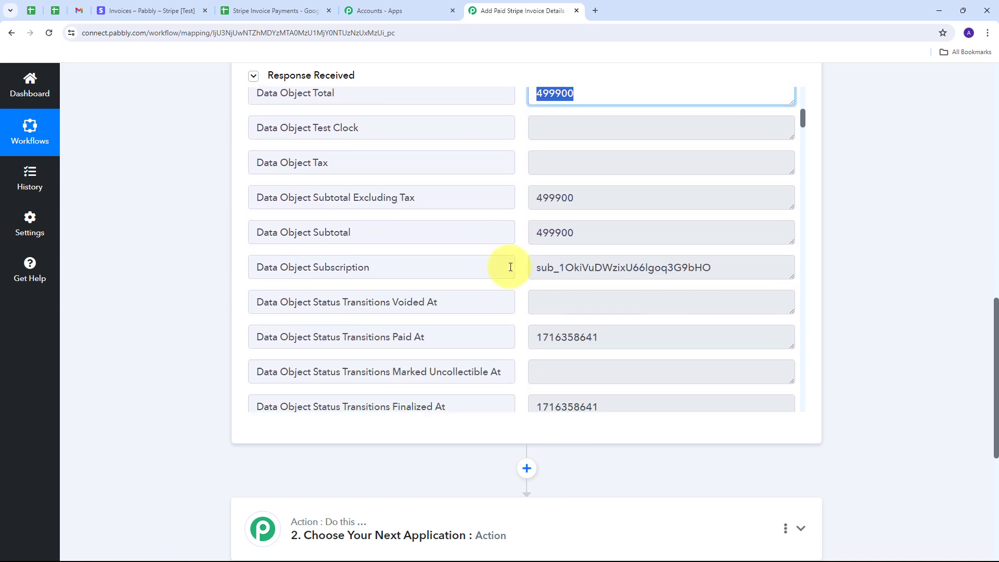
scroll(509, 266, down, 15)
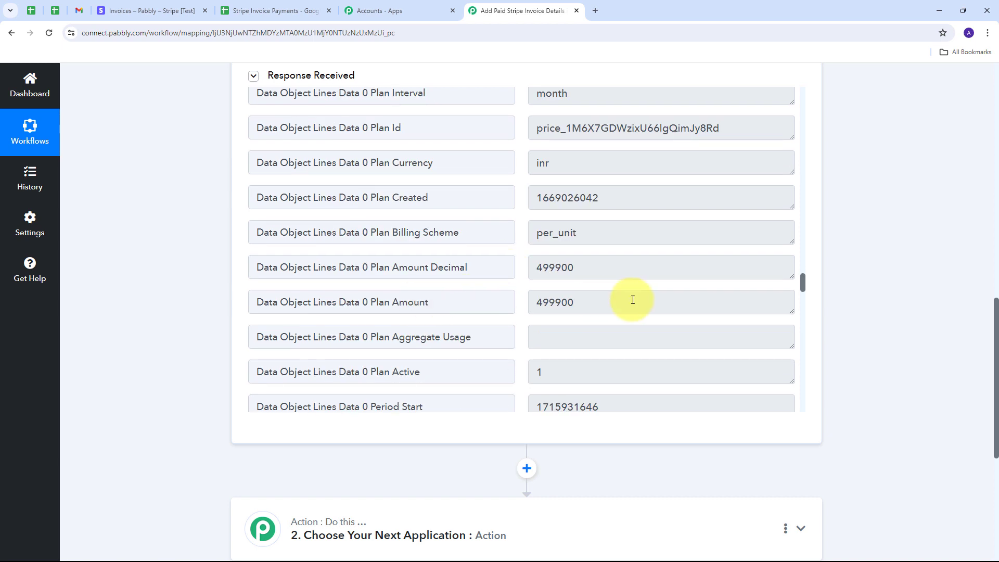
drag(632, 300, 501, 297)
scroll(535, 283, down, 6)
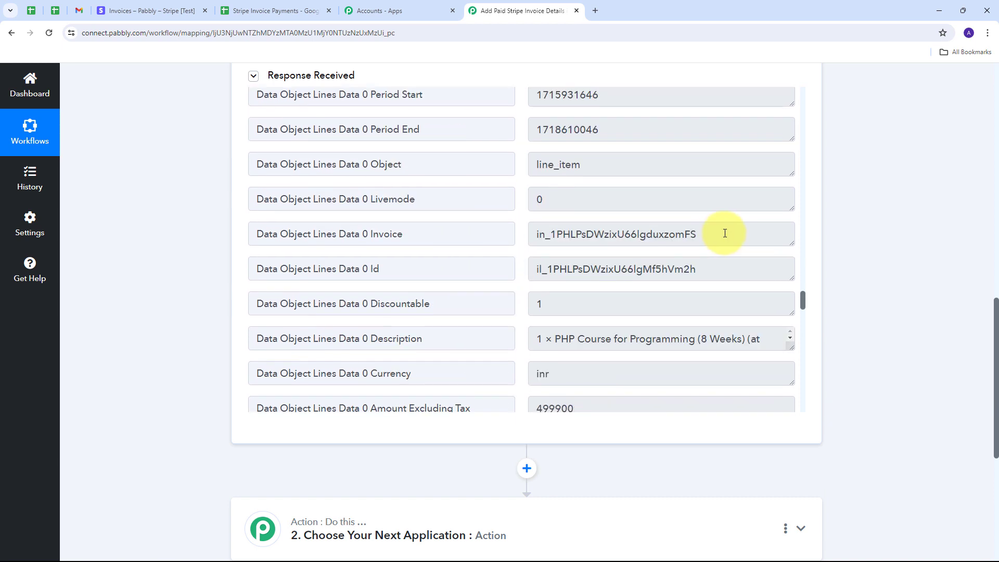
drag(724, 233, 455, 252)
scroll(489, 254, down, 1)
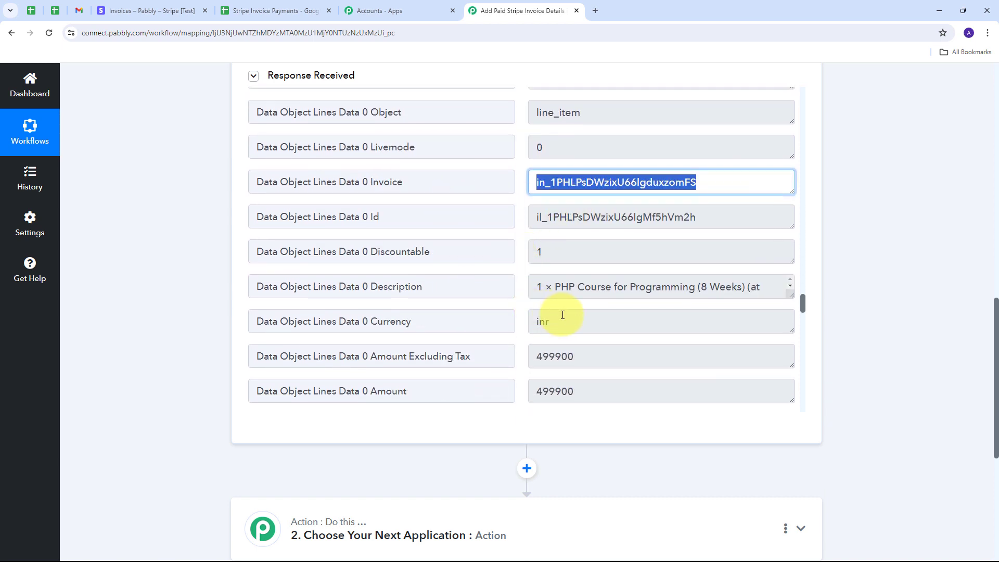
drag(562, 315, 468, 327)
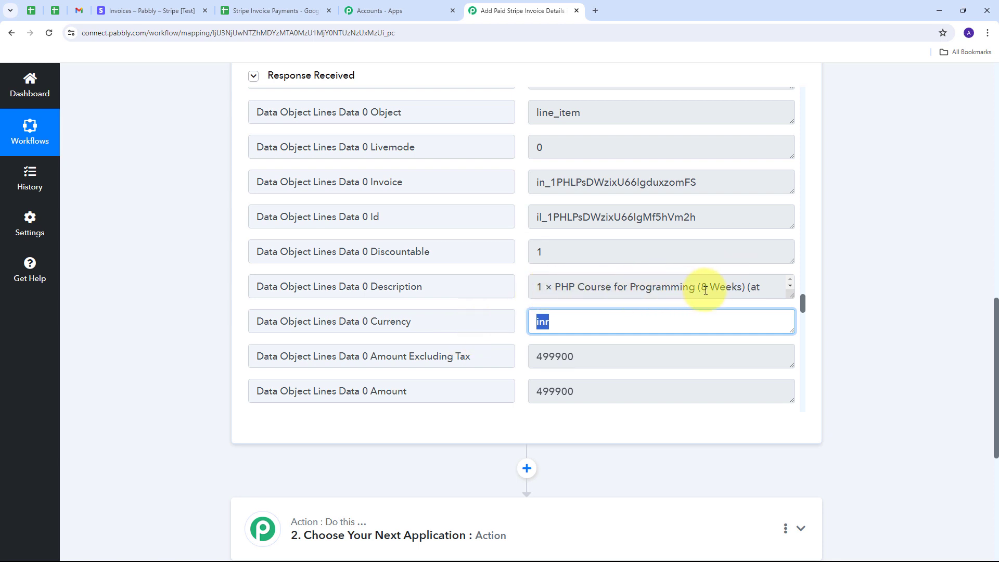
click(539, 290)
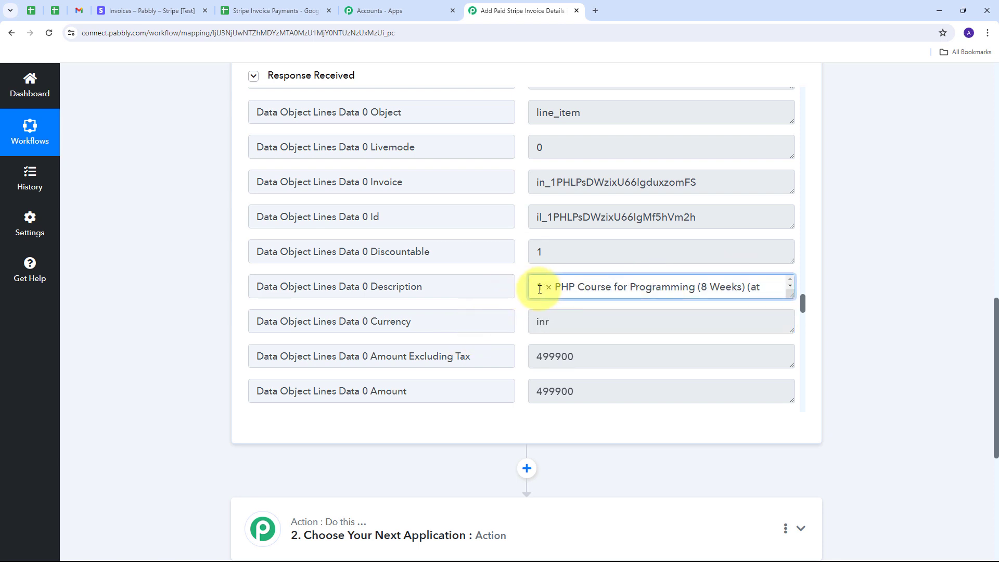
drag(540, 289, 539, 293)
scroll(557, 292, down, 16)
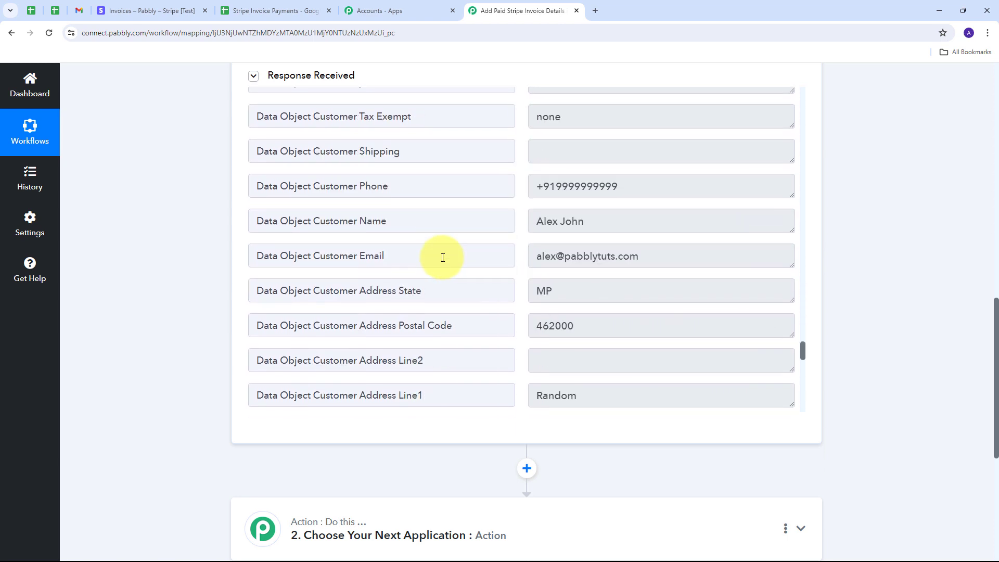
drag(653, 185, 521, 197)
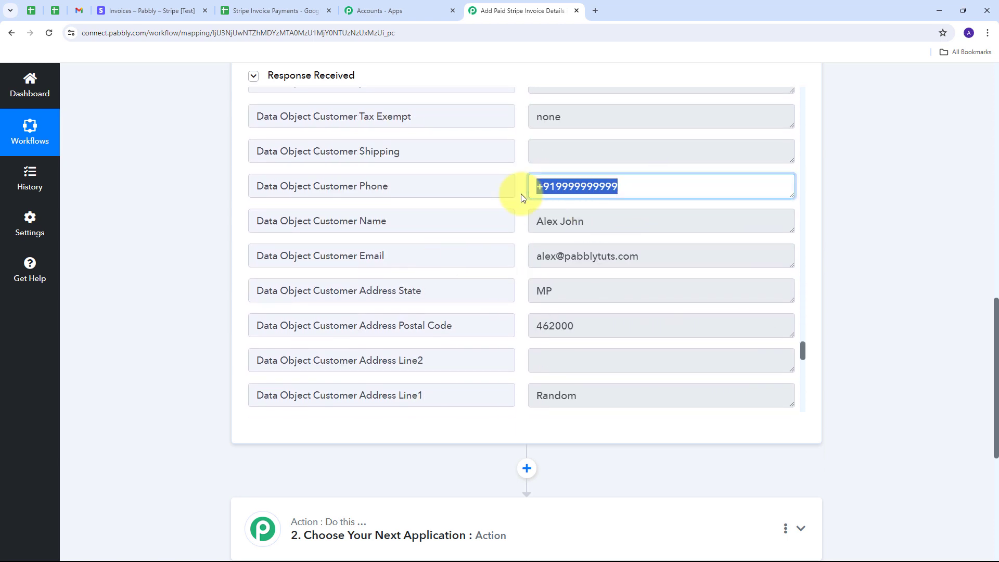
drag(611, 221, 517, 223)
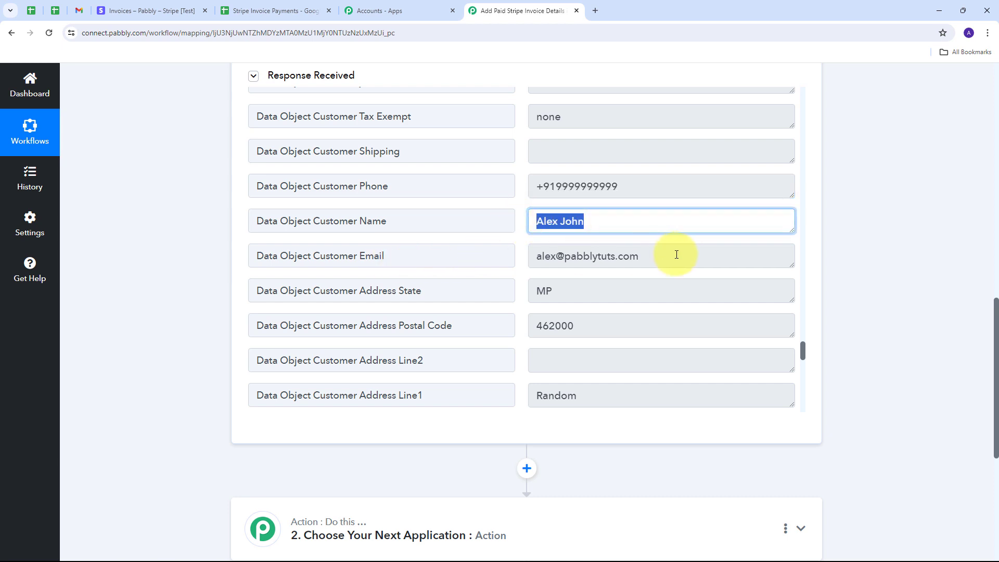
drag(673, 255, 515, 257)
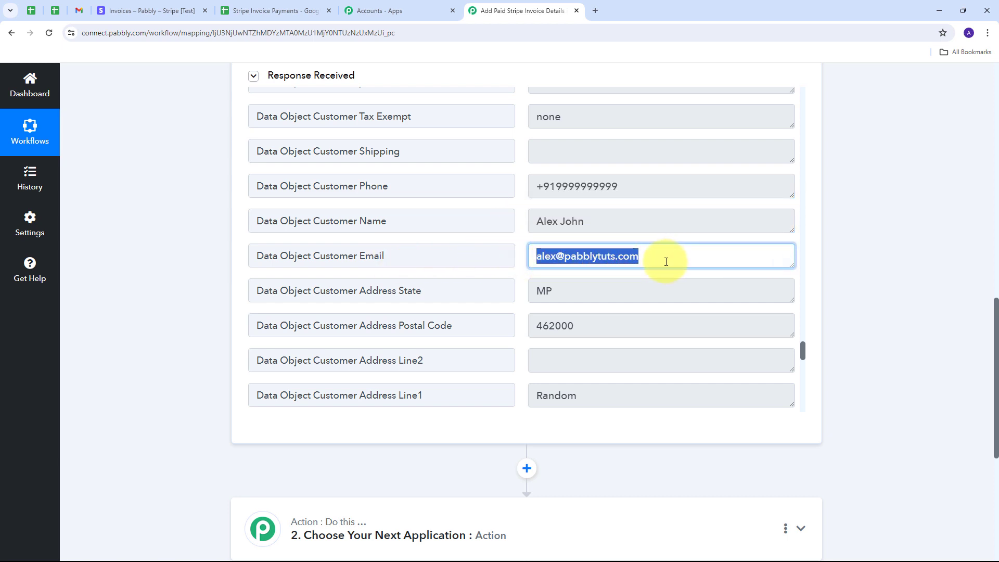
scroll(470, 264, down, 1)
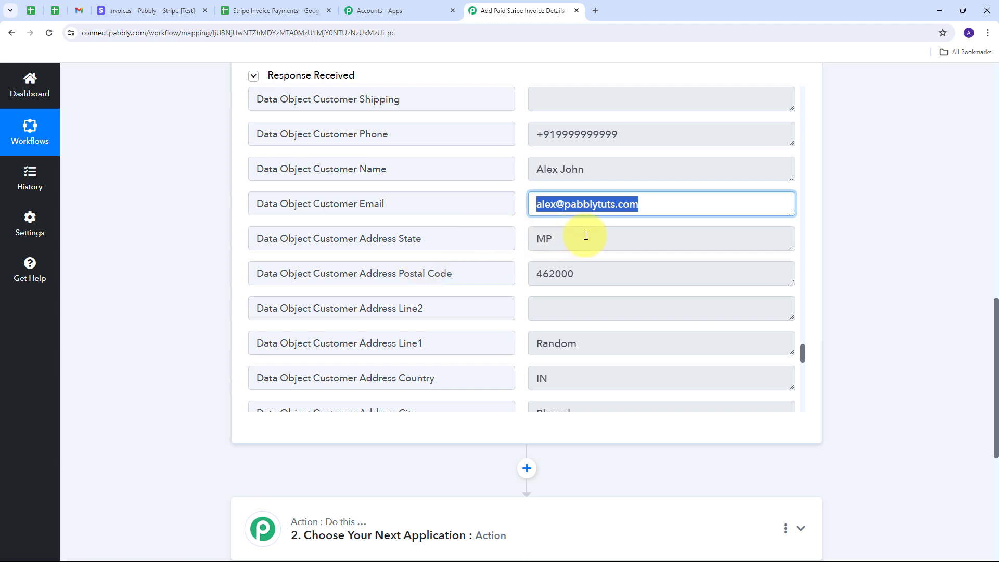
drag(584, 239, 496, 241)
drag(649, 277, 513, 281)
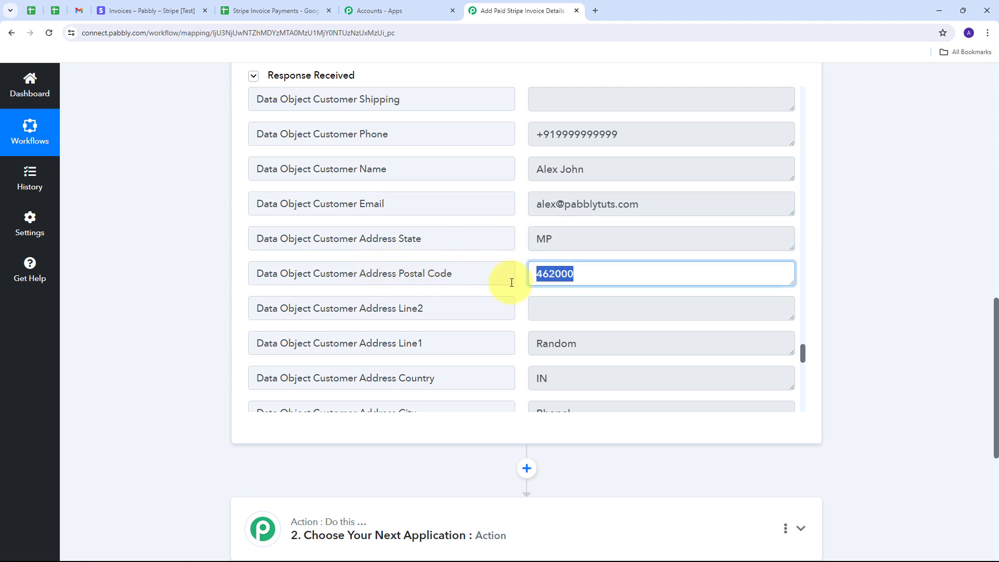
scroll(508, 283, down, 2)
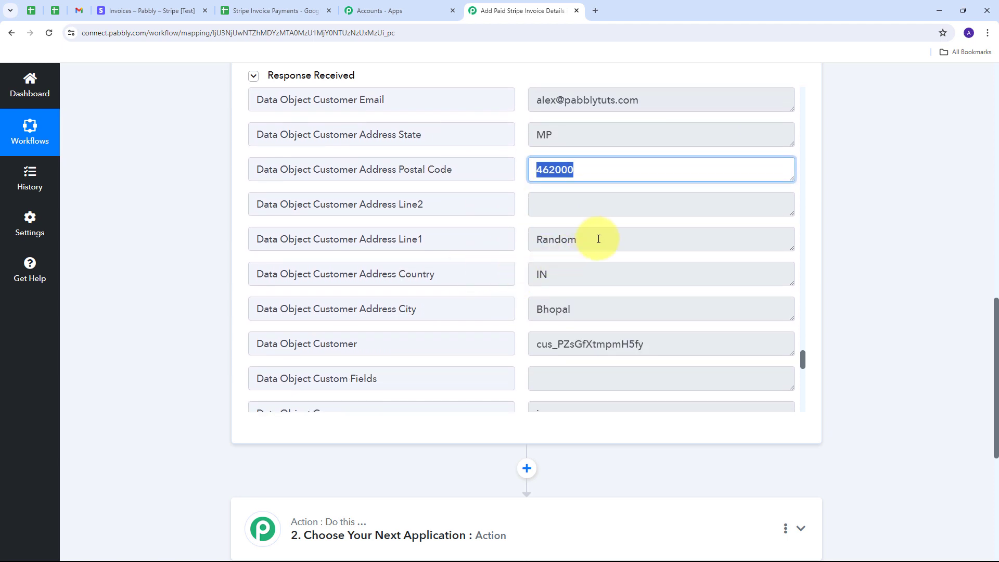
drag(597, 238, 452, 245)
drag(562, 282, 494, 285)
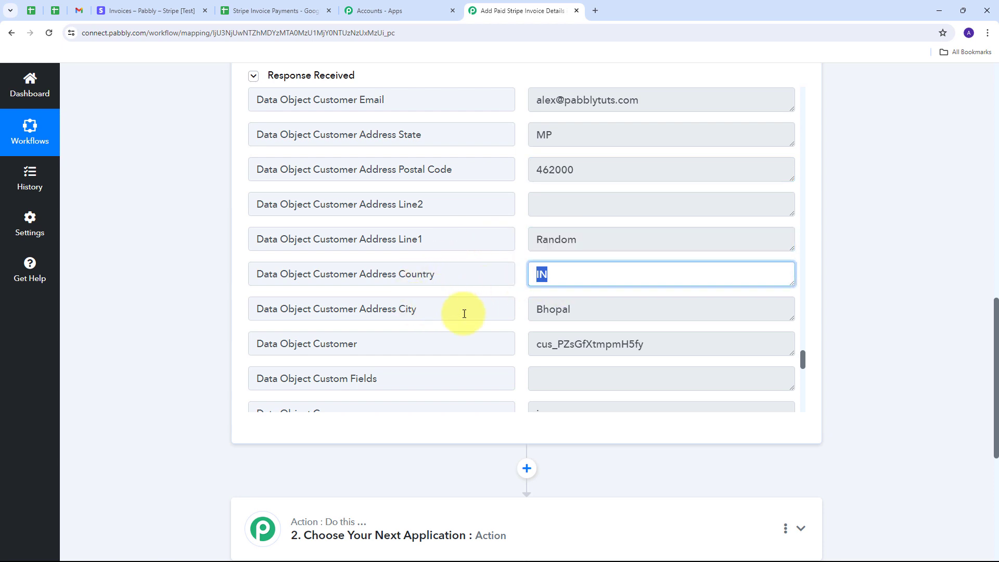
drag(593, 310, 439, 312)
scroll(514, 255, down, 1)
scroll(514, 255, down, 10)
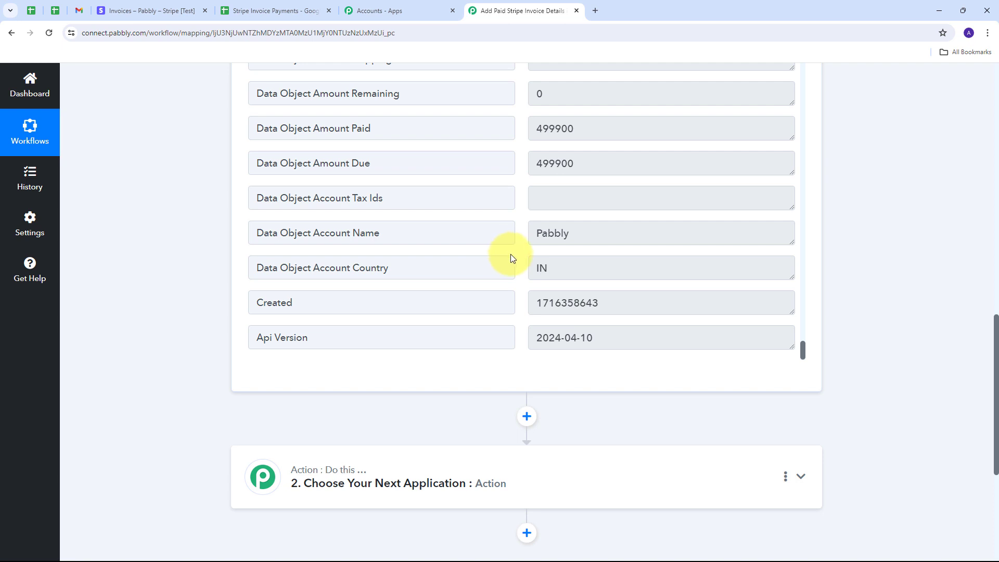
scroll(524, 327, up, 5)
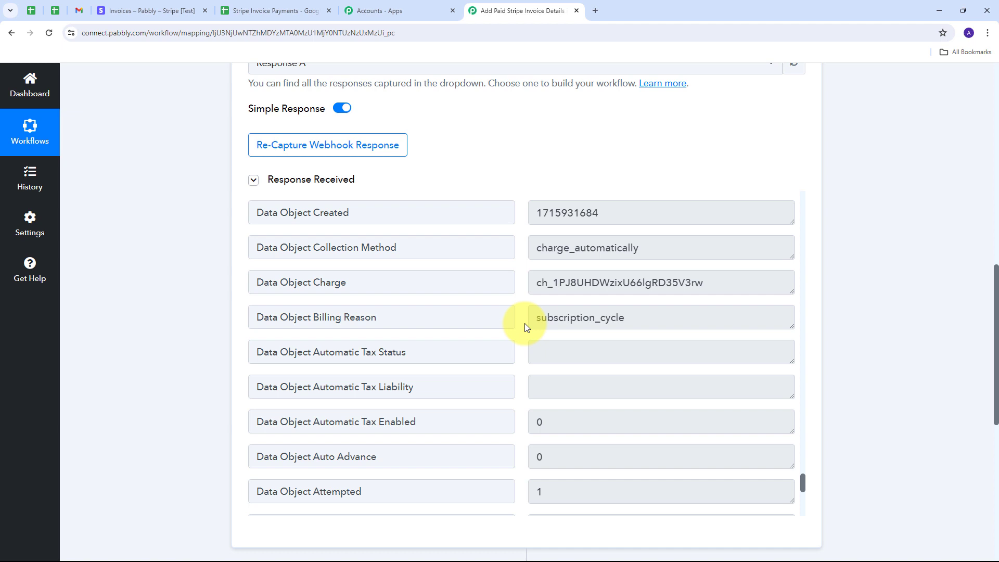
scroll(636, 326, up, 3)
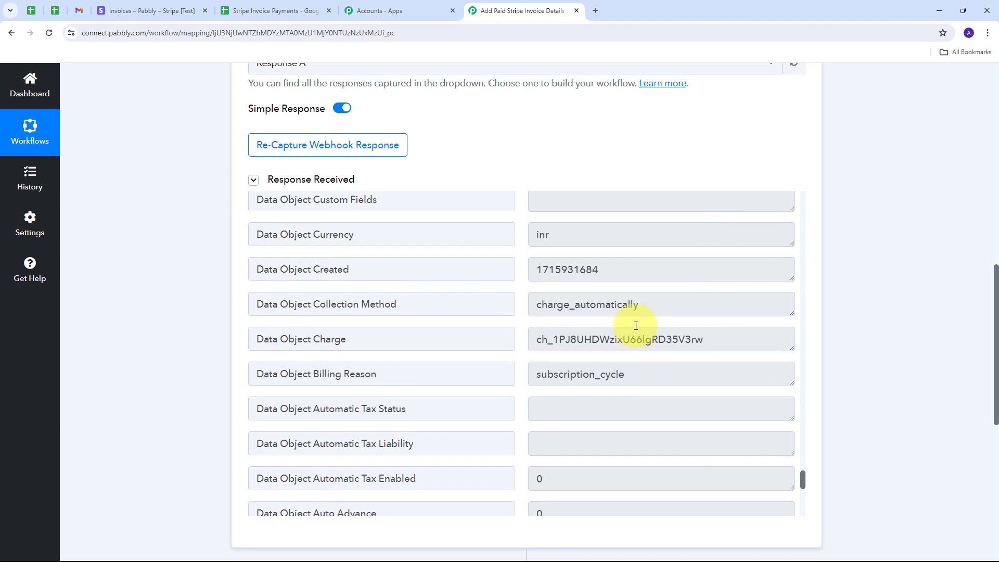
scroll(870, 278, down, 7)
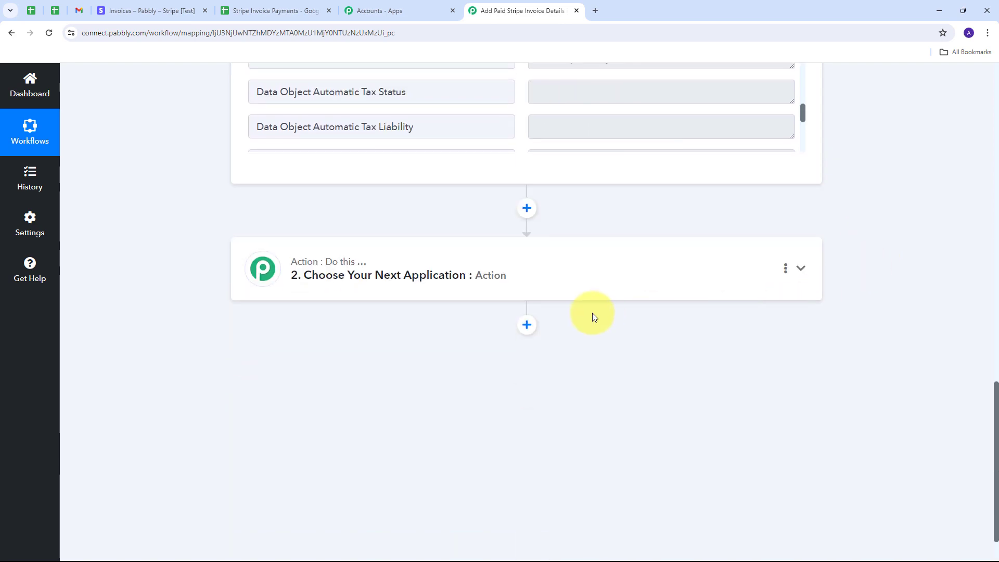
Set step 2 to Number Formatter with the Perform Math Operation action and connect it.
click(709, 267)
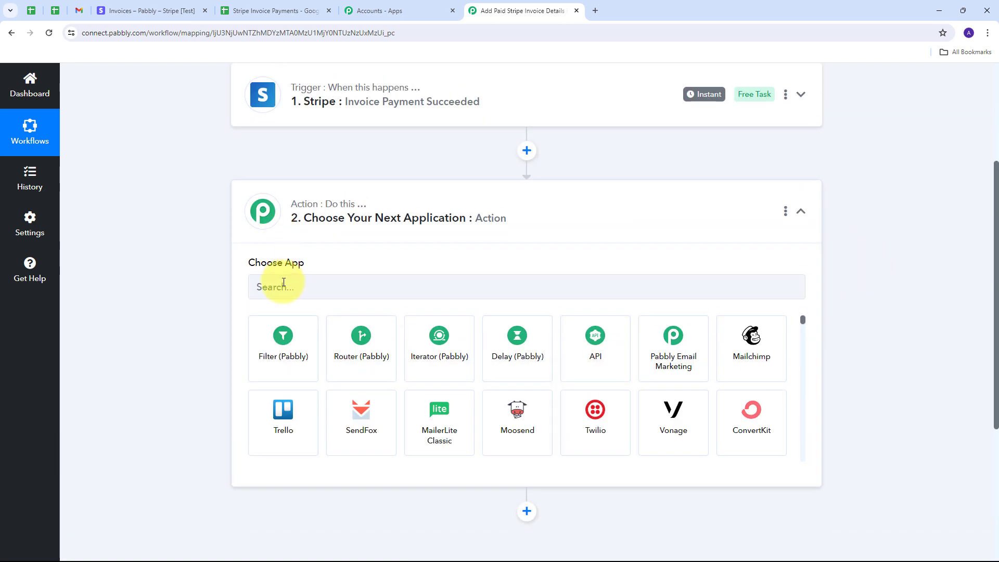
click(284, 282)
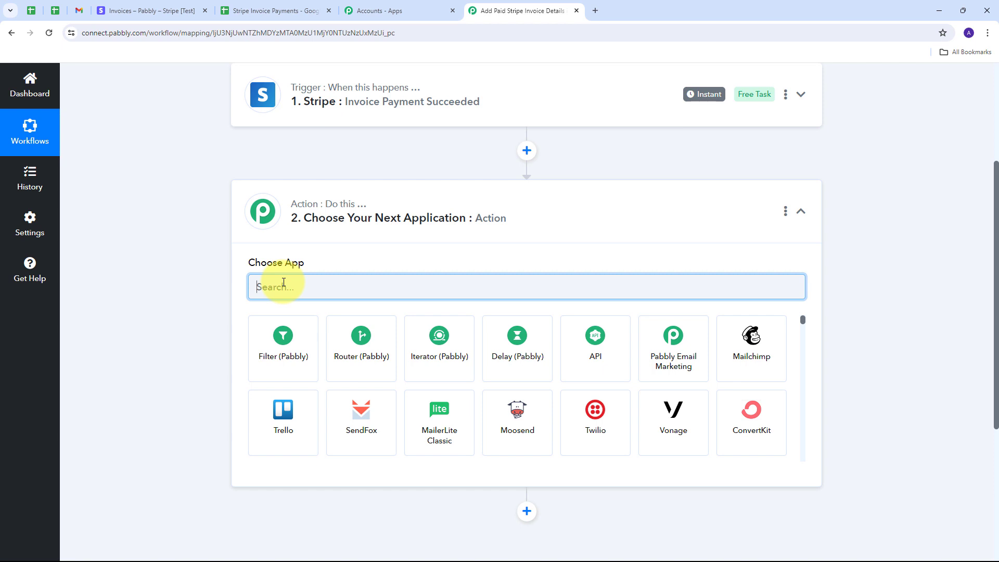
text(number)
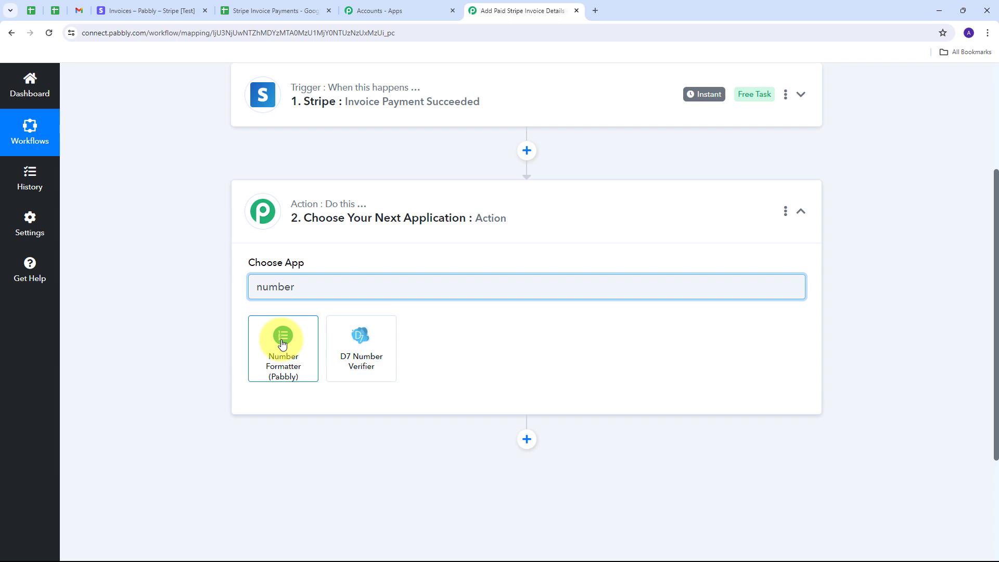
click(281, 344)
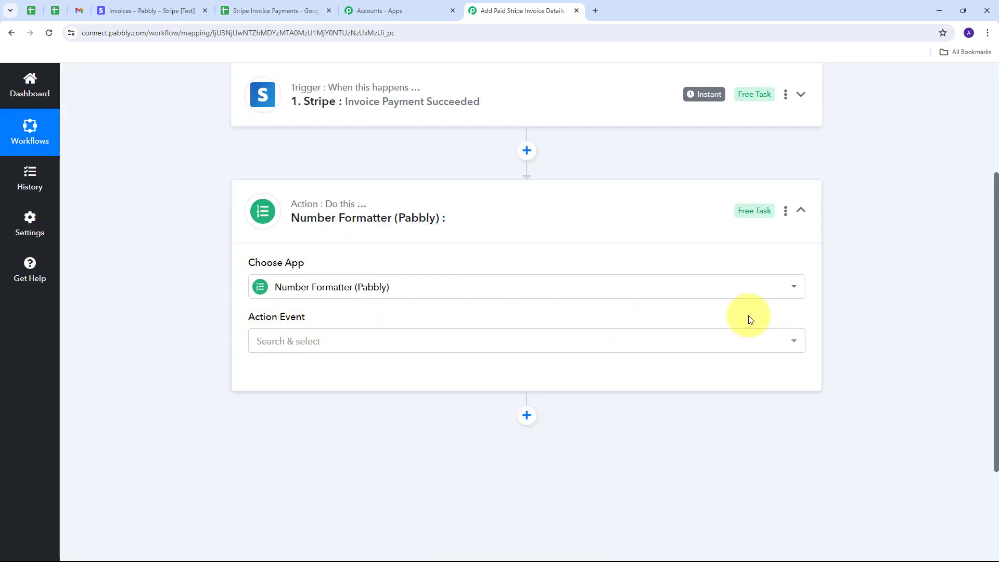
click(696, 338)
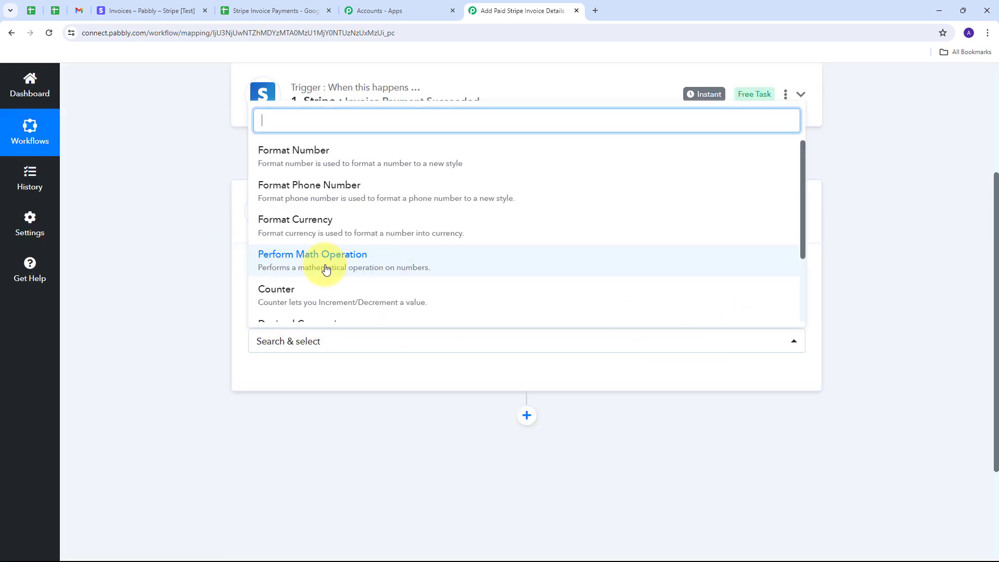
click(380, 268)
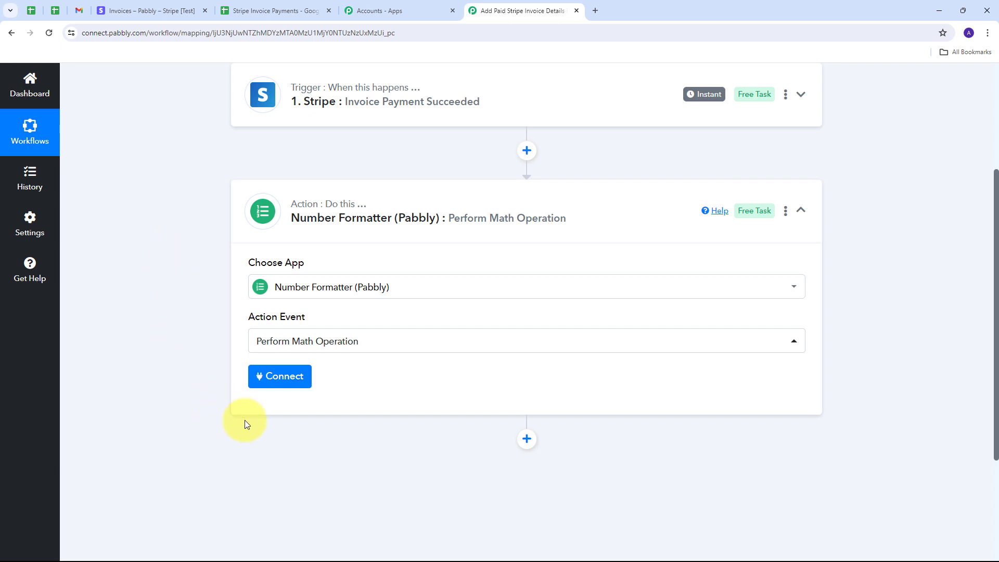
click(273, 378)
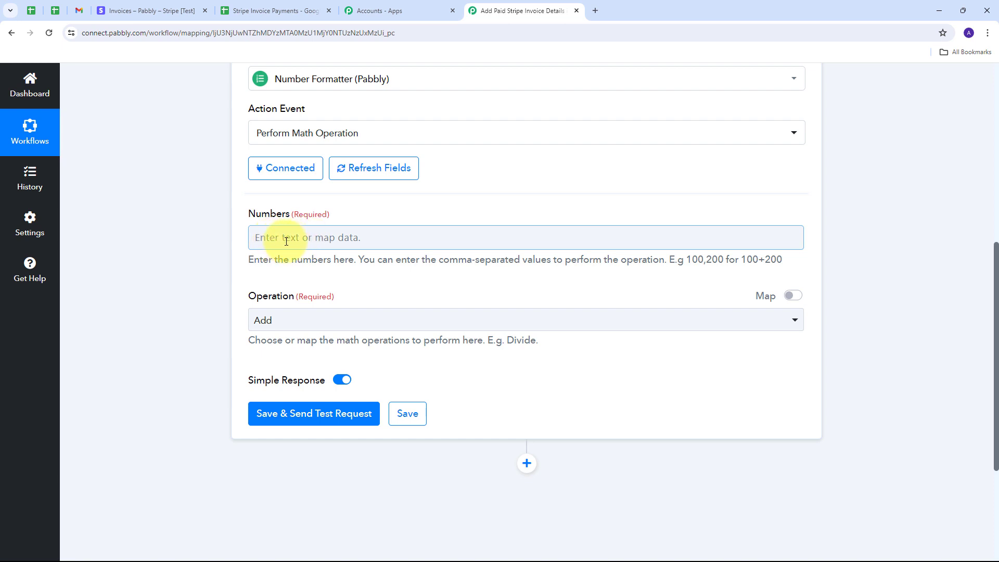
Map the Stripe invoice total into Numbers with divisor 100, and set Operation to Divide.
click(461, 243)
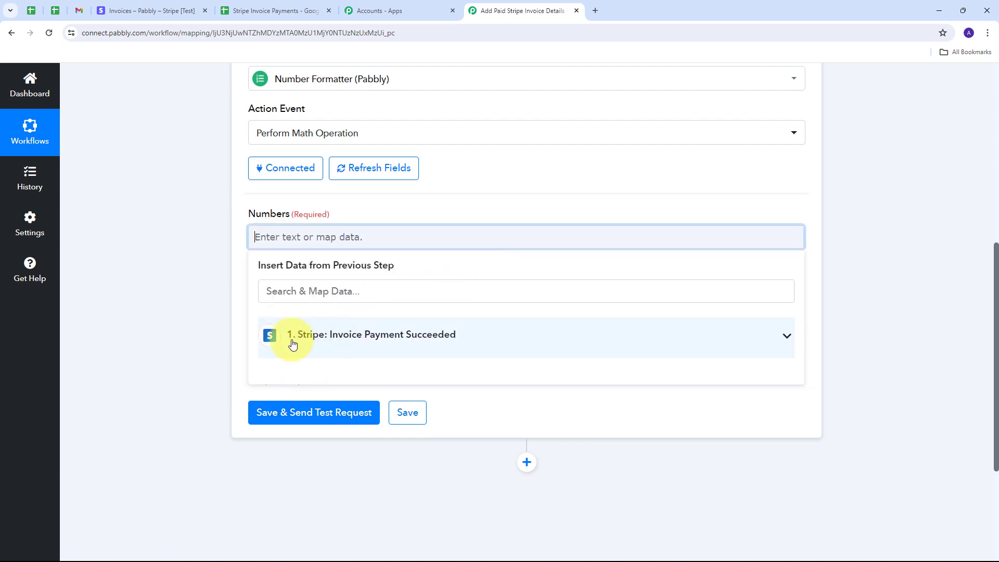
click(386, 338)
scroll(475, 363, down, 5)
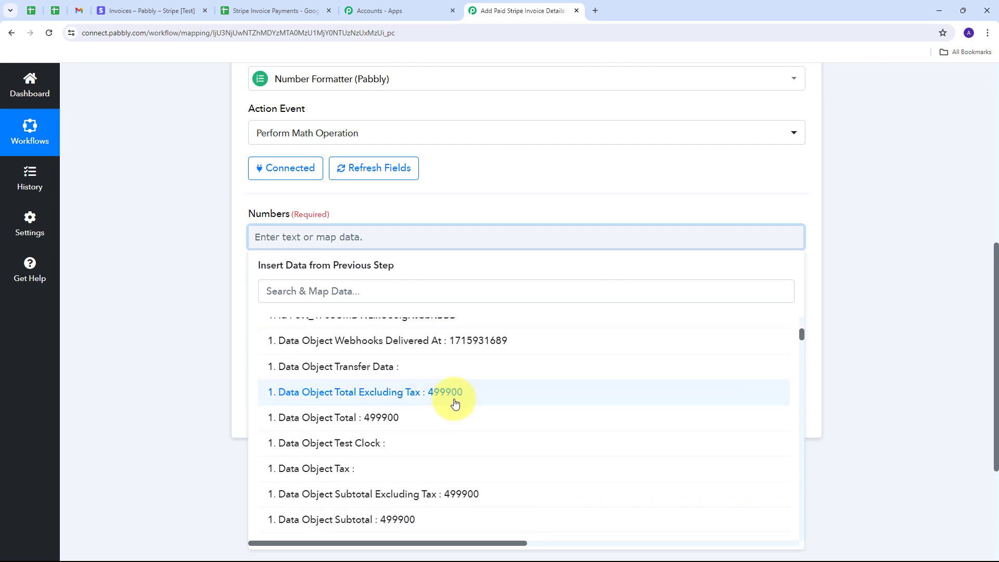
click(373, 422)
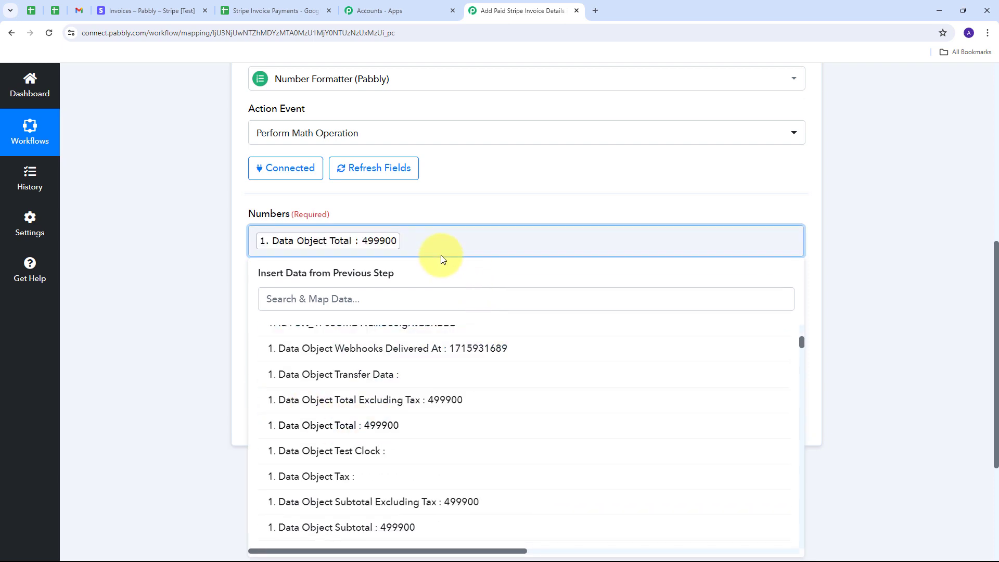
text(,100)
click(442, 254)
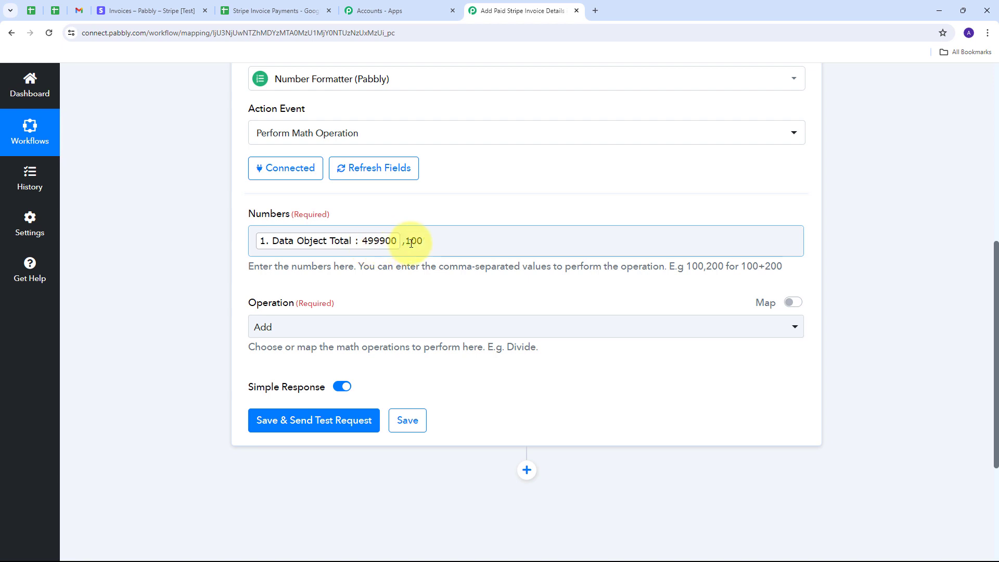
scroll(442, 286, down, 1)
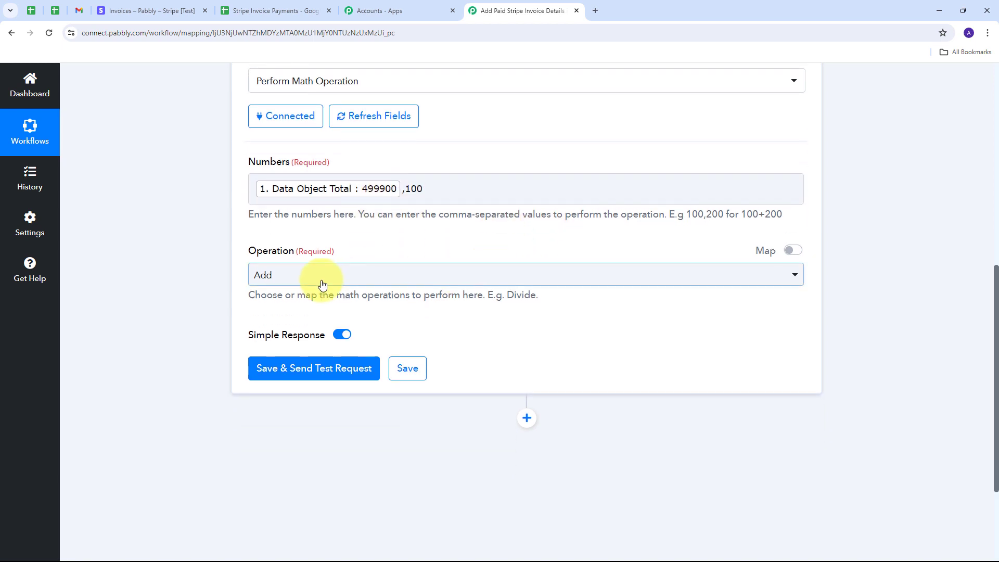
click(577, 279)
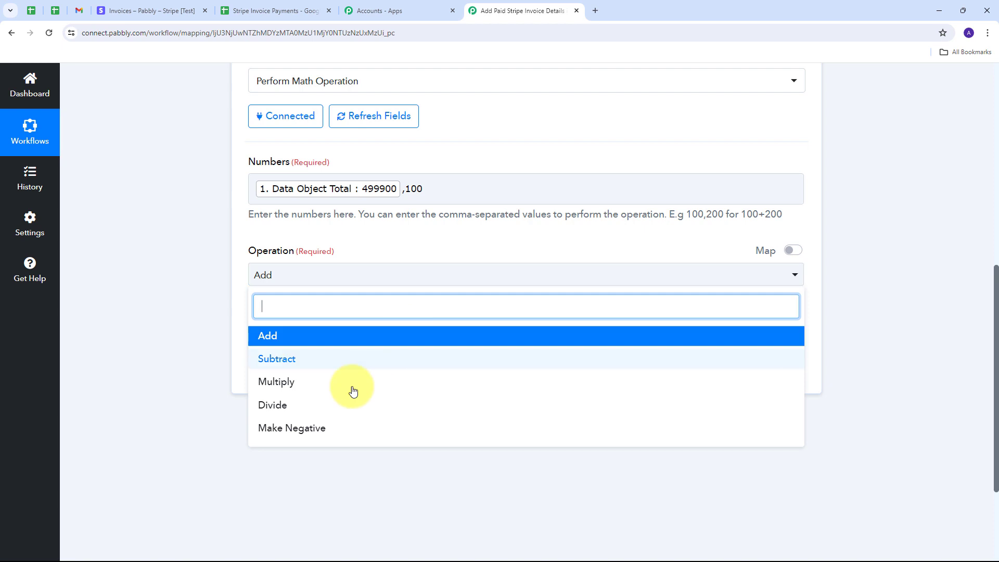
click(276, 410)
scroll(364, 305, down, 1)
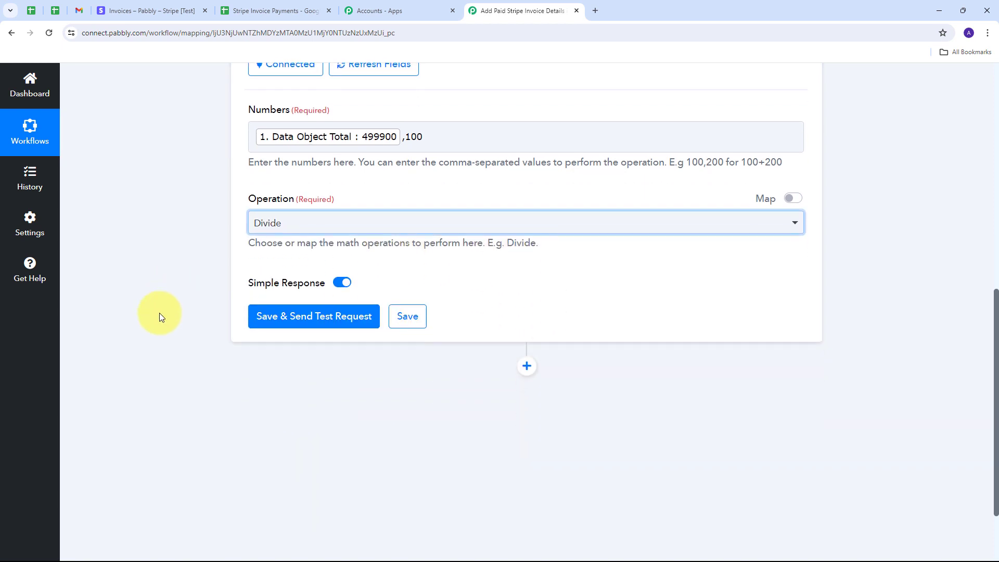
Save and test the math step, confirming it returns Result 4999.
click(301, 323)
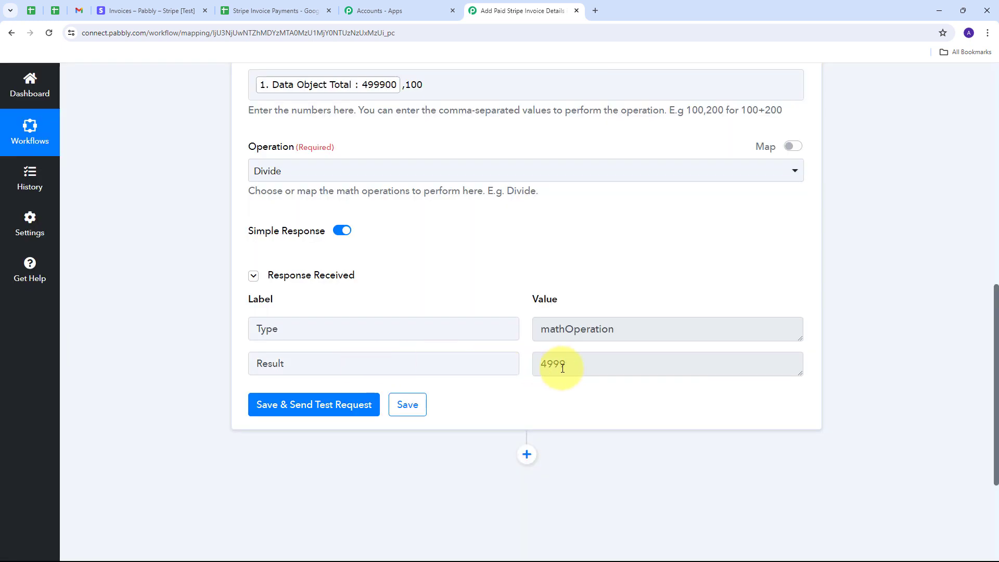
click(583, 364)
drag(583, 363, 476, 363)
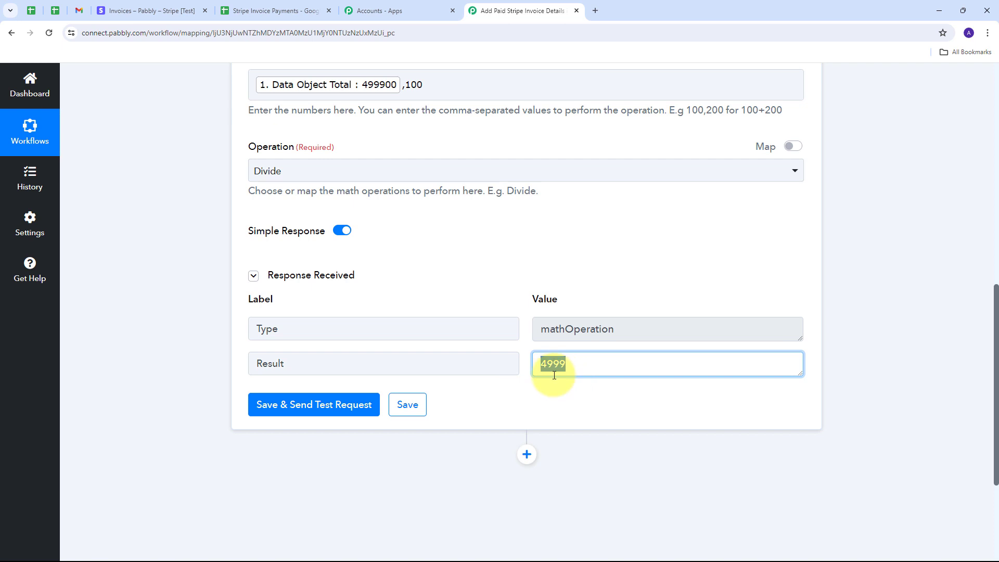
click(528, 290)
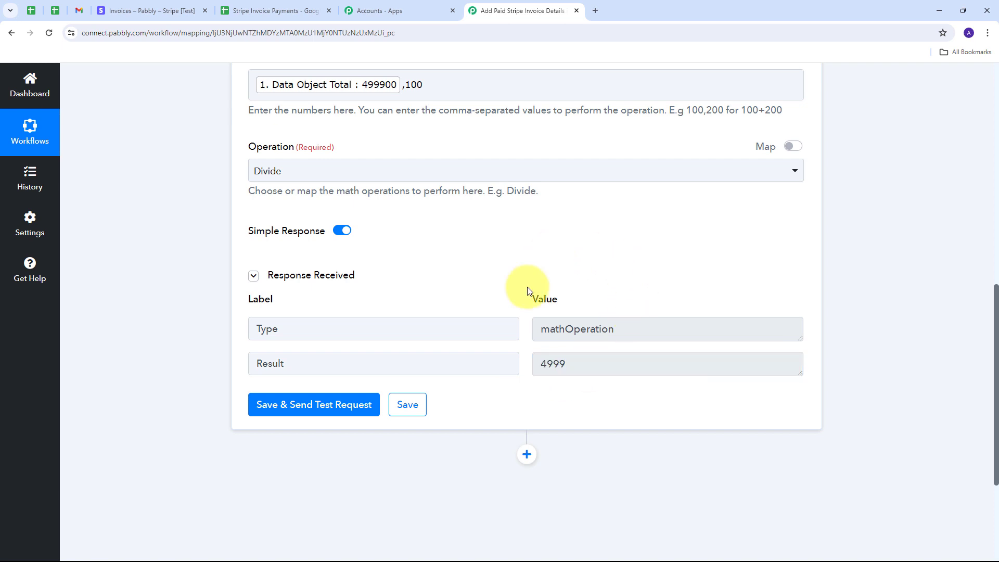
scroll(874, 342, down, 2)
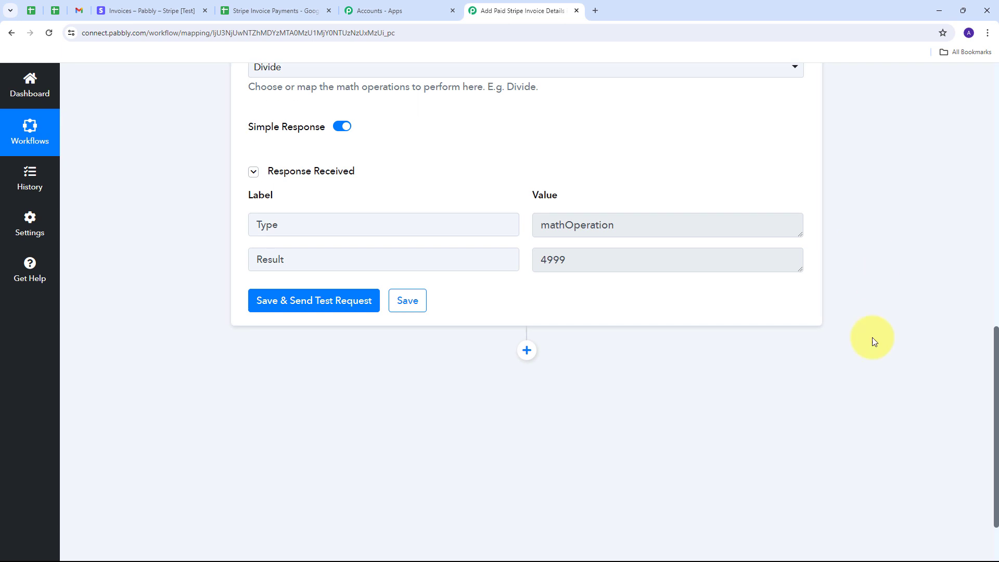
Add a Number Formatter (Pabbly) step using Perform Math Operation, and connect it.
click(527, 352)
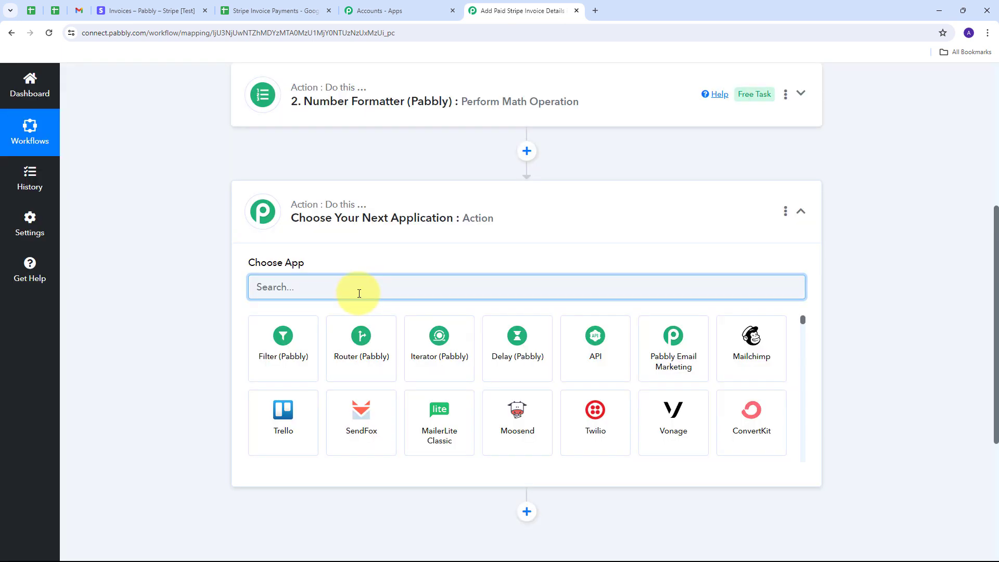
text(nu)
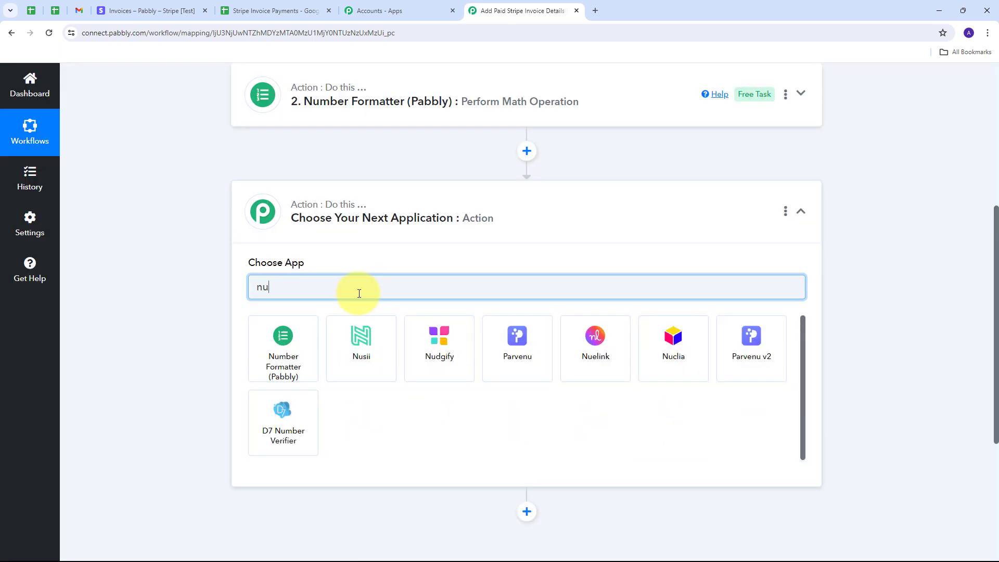
text(mber)
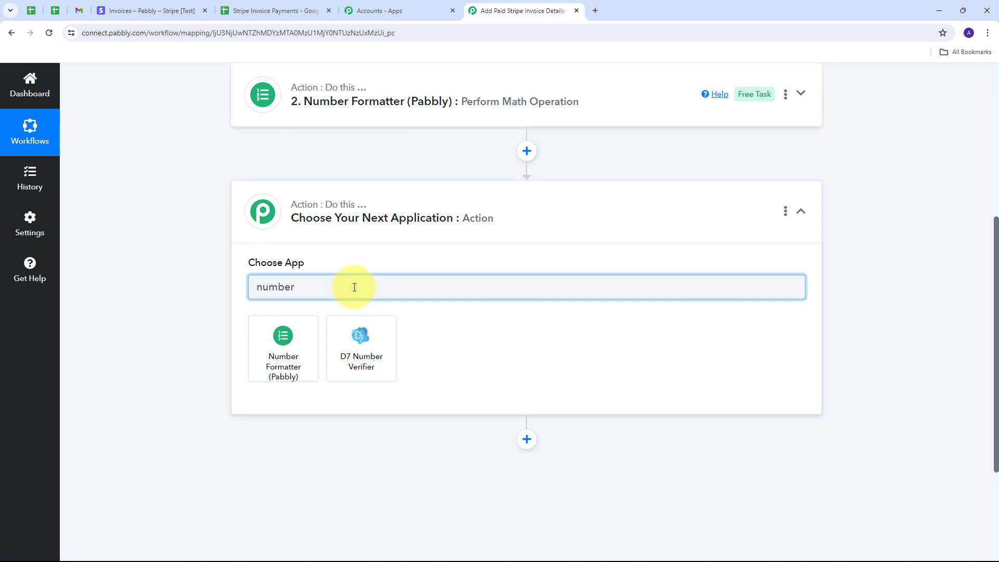
click(283, 337)
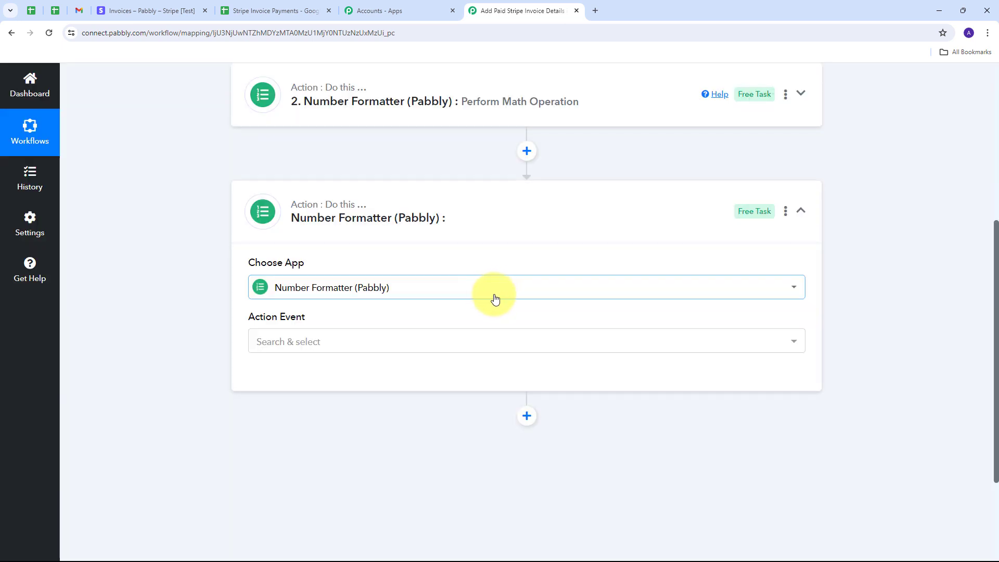
click(423, 349)
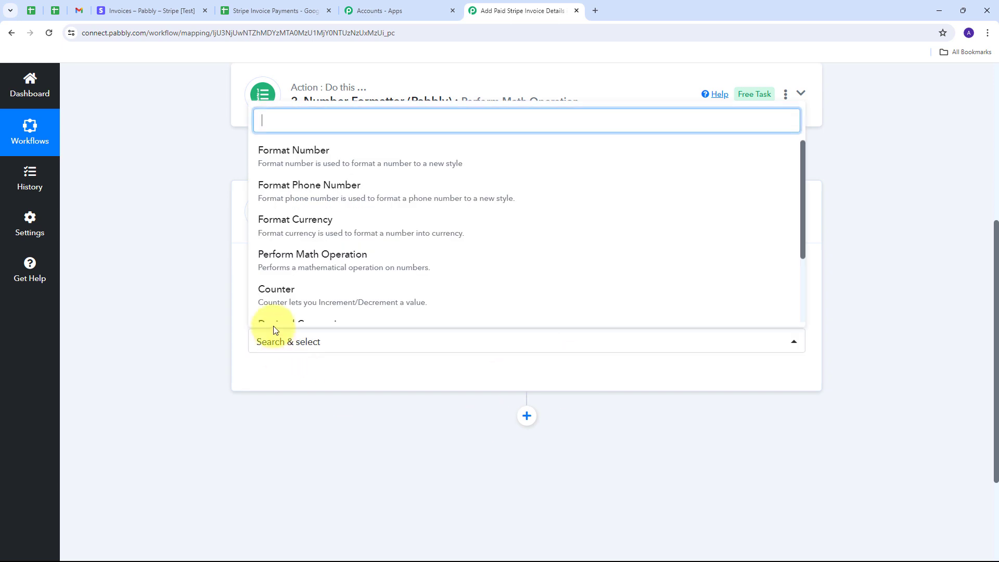
click(381, 267)
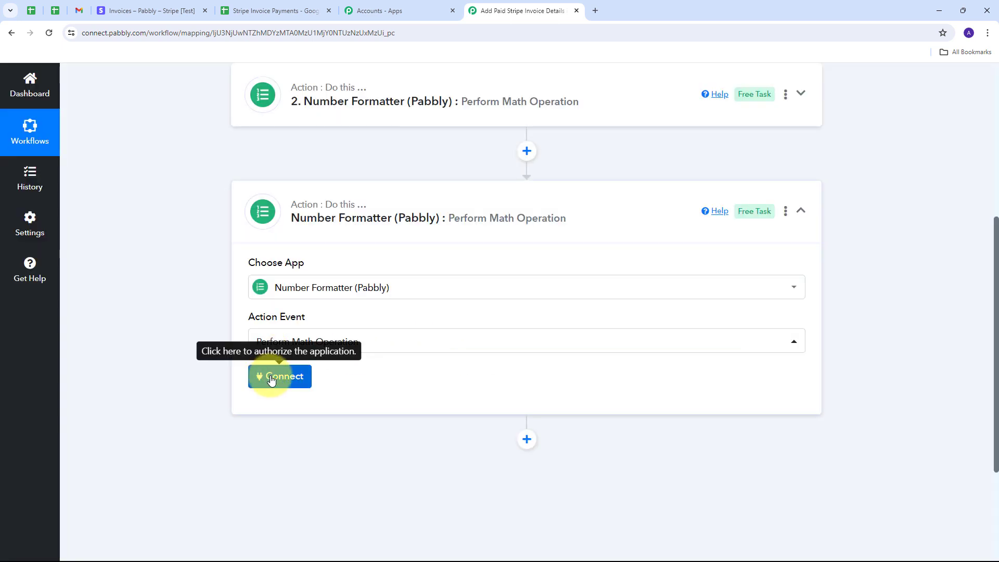
click(271, 380)
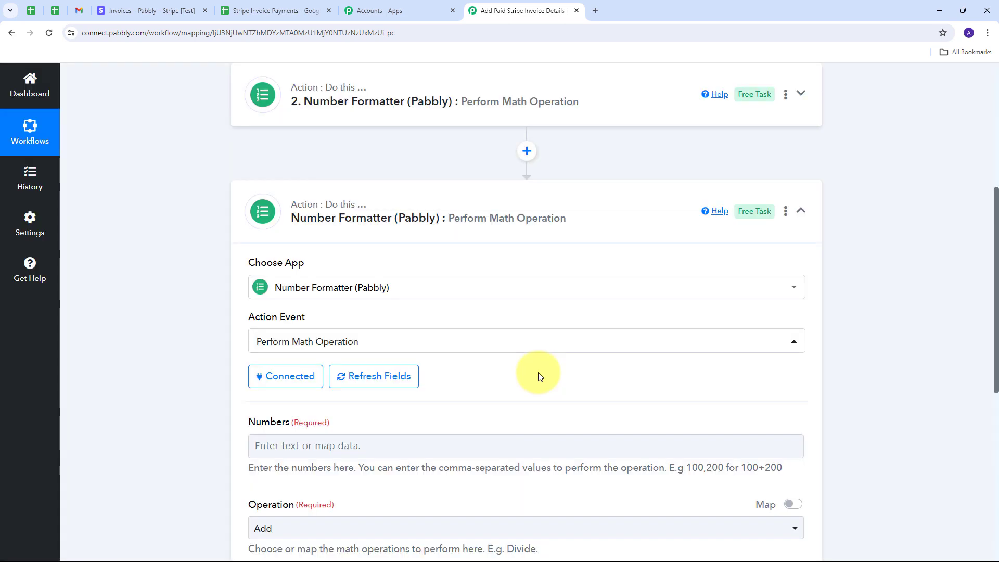
scroll(451, 217, down, 2)
scroll(450, 217, down, 1)
click(259, 286)
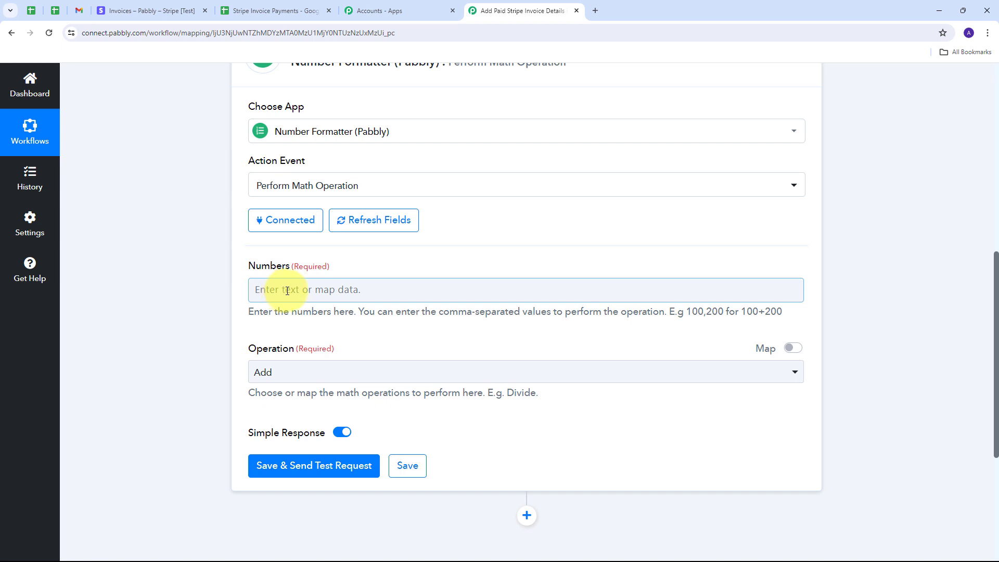
Map the Stripe price unit amount into Numbers with divisor 100, and set Operation to Divide.
click(288, 291)
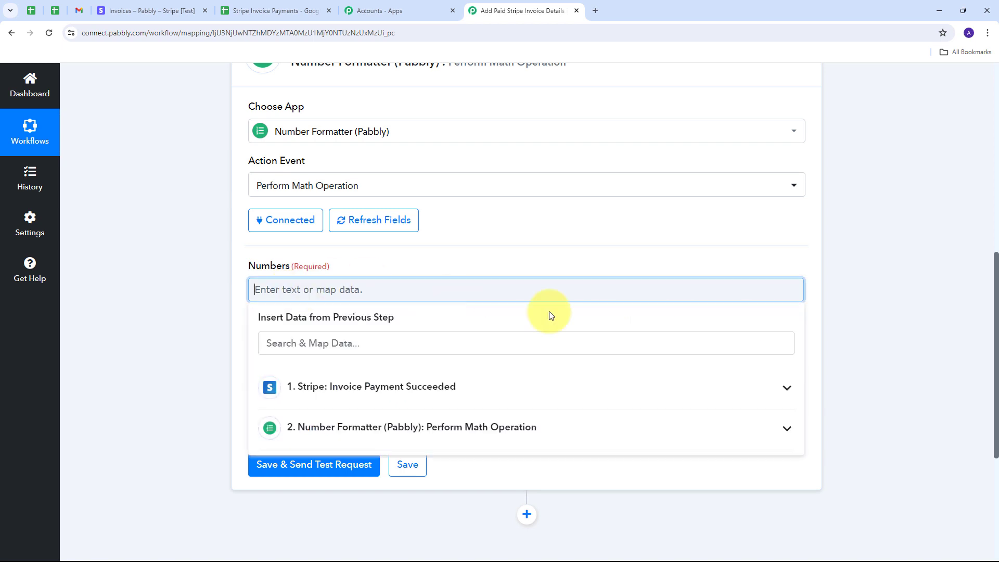
click(487, 391)
scroll(507, 383, down, 15)
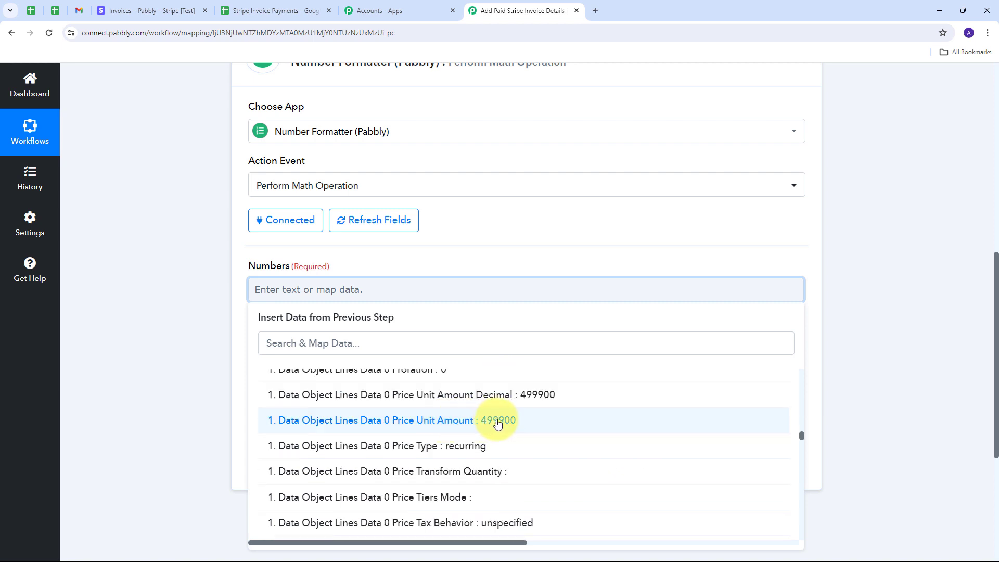
click(498, 420)
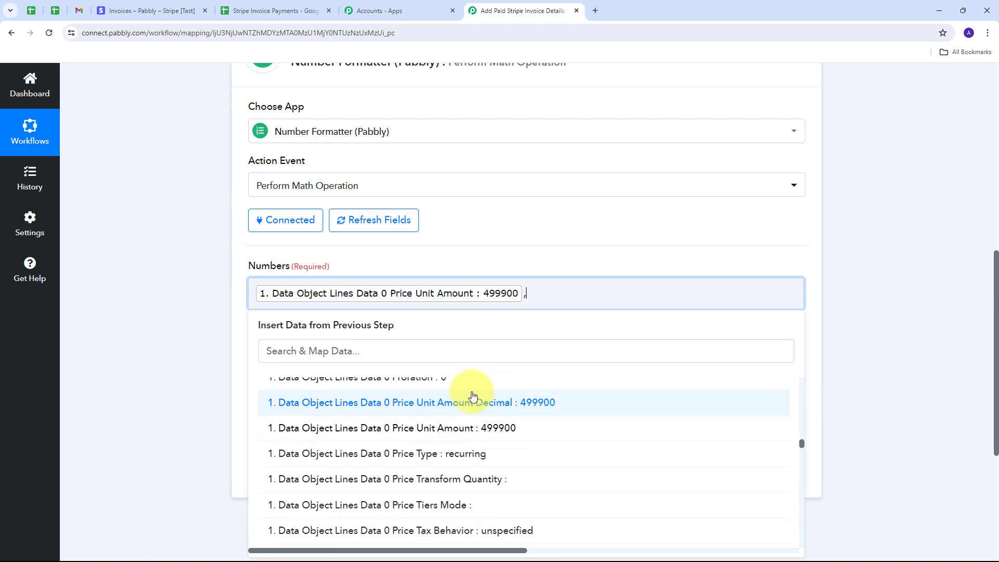
text(,100)
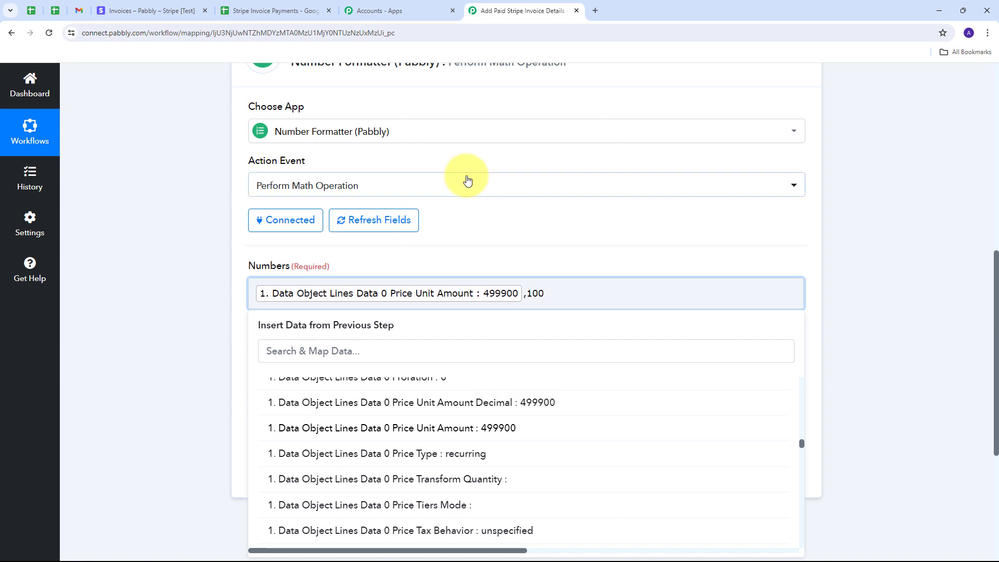
click(491, 266)
scroll(492, 266, down, 1)
click(342, 326)
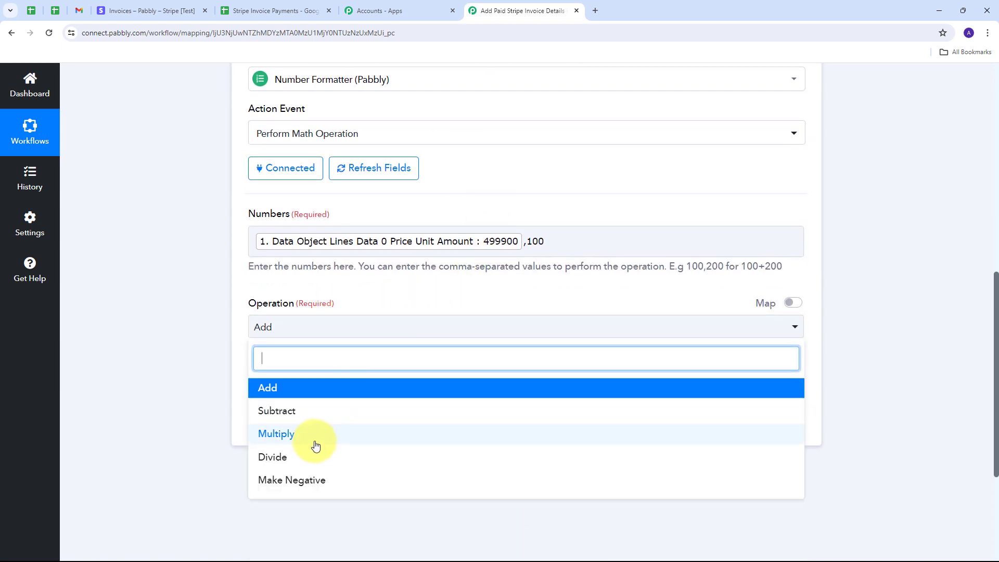
click(284, 458)
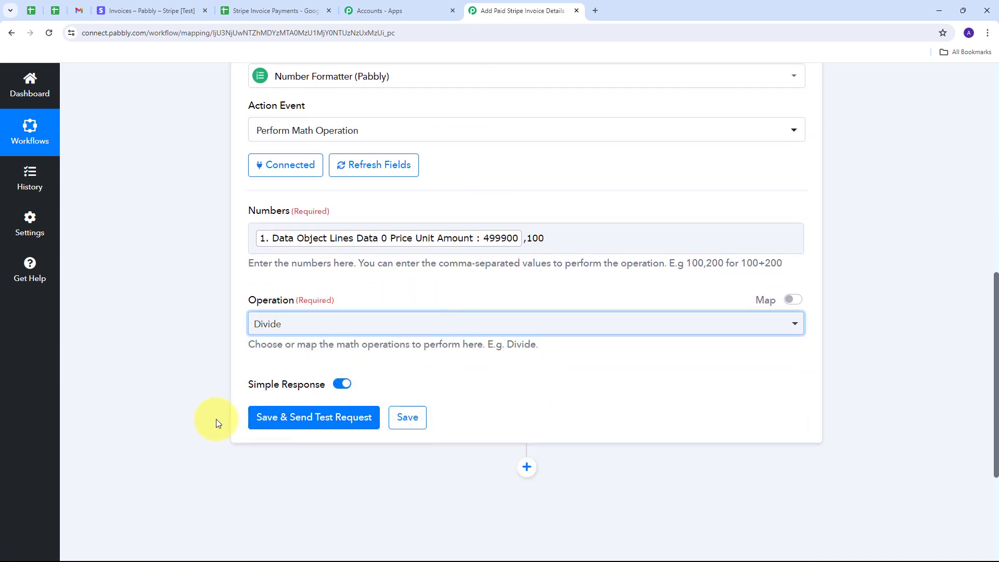
scroll(217, 419, down, 2)
Test the divide step, confirming Result 4999, then collapse step 3.
click(288, 320)
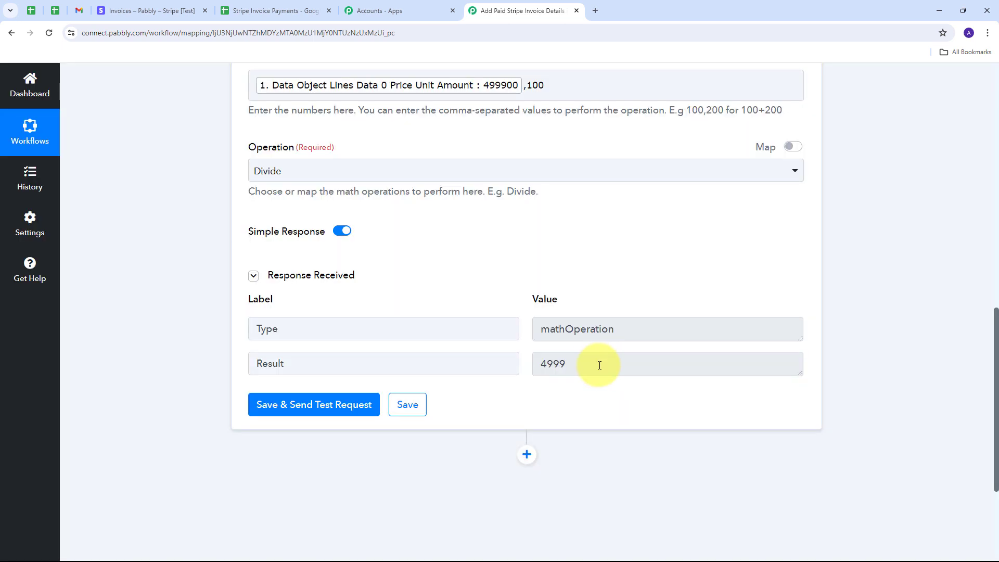
drag(597, 364, 457, 364)
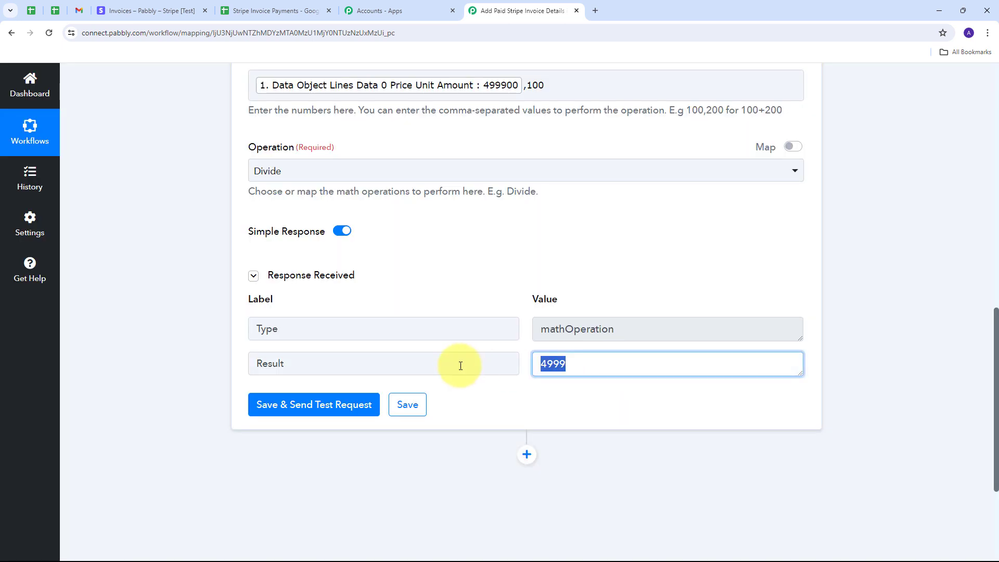
click(515, 273)
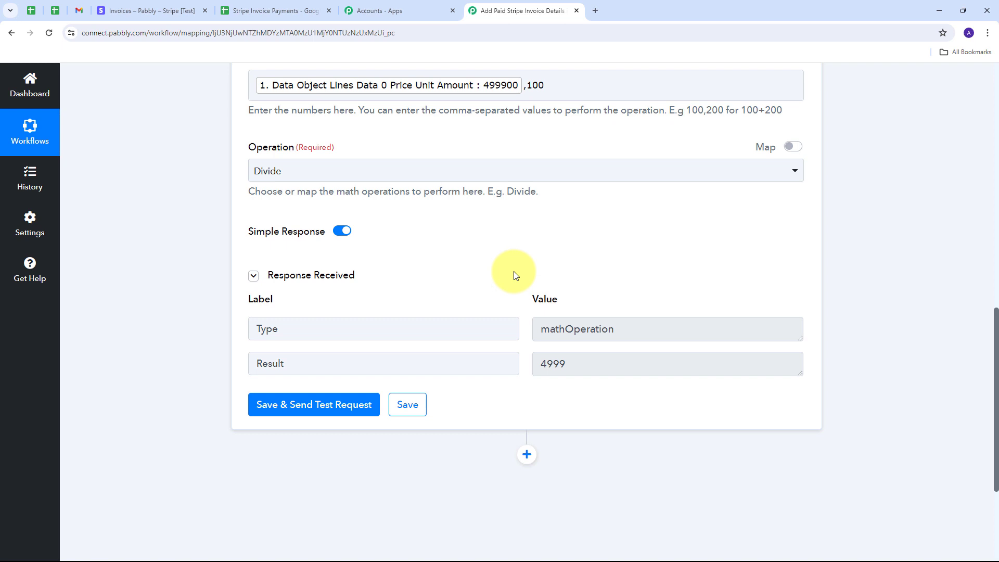
scroll(662, 268, up, 6)
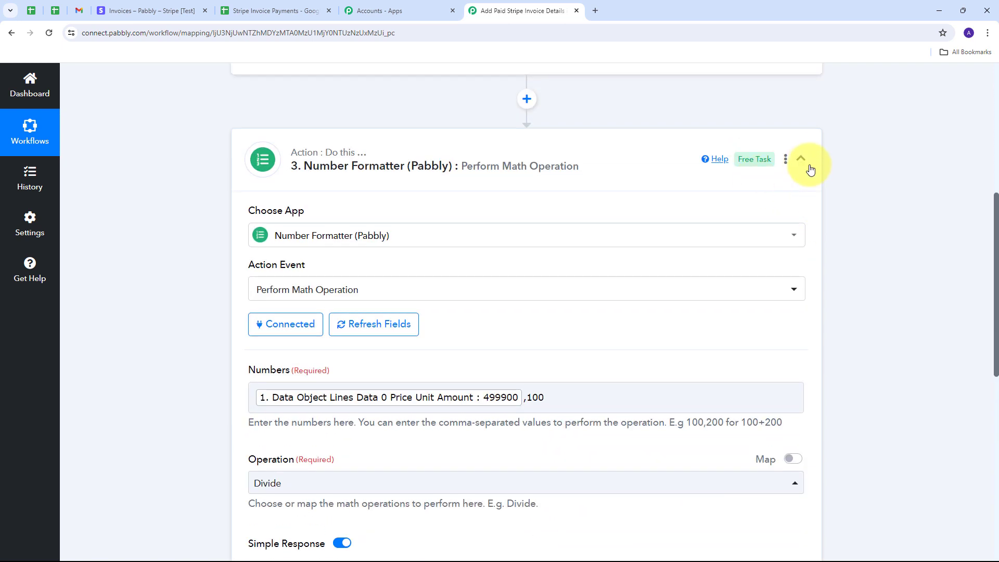
click(809, 168)
scroll(575, 238, up, 3)
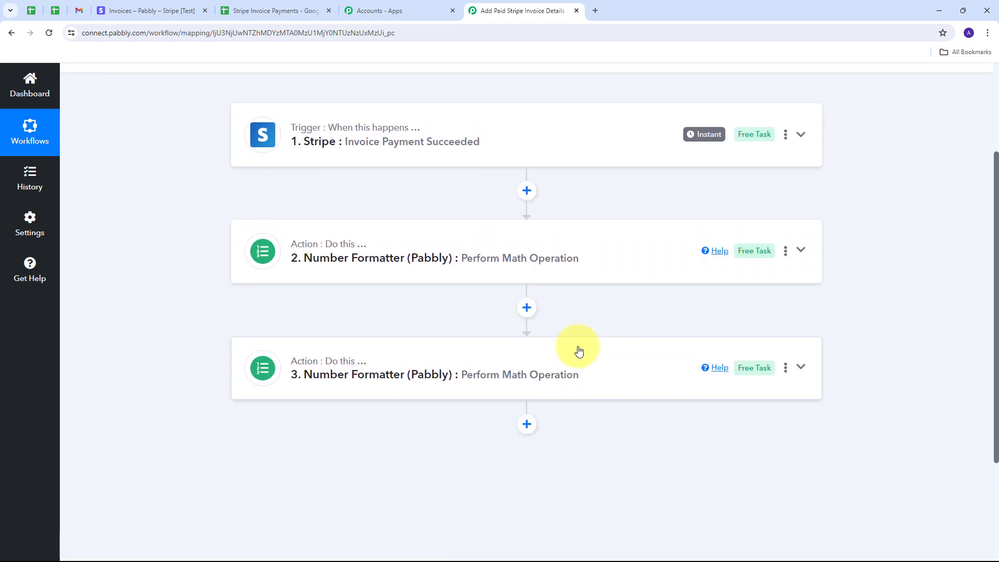
Add a Google Sheets step after step 3 with the Add New Row action event.
scroll(577, 351, down, 1)
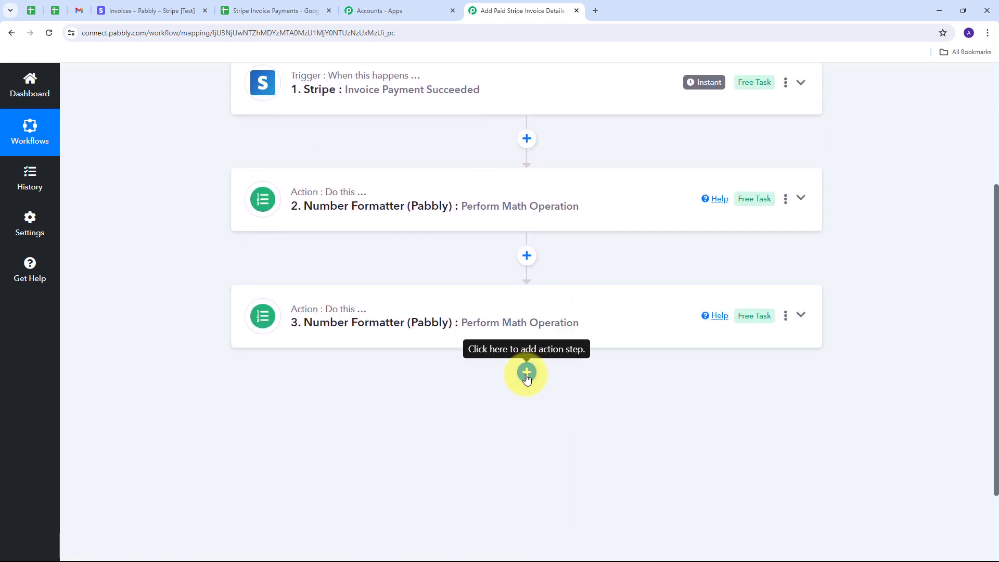
click(527, 372)
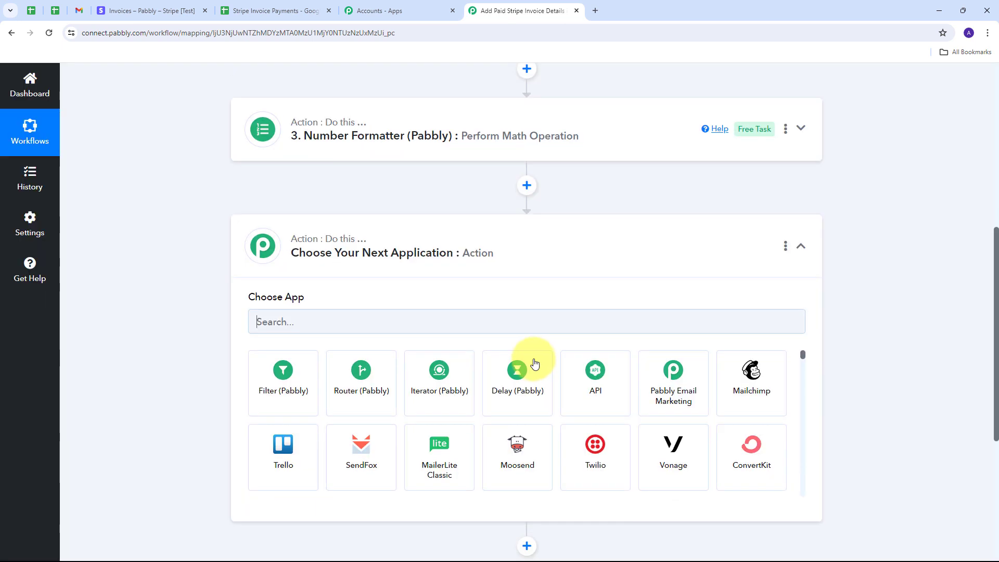
text(go)
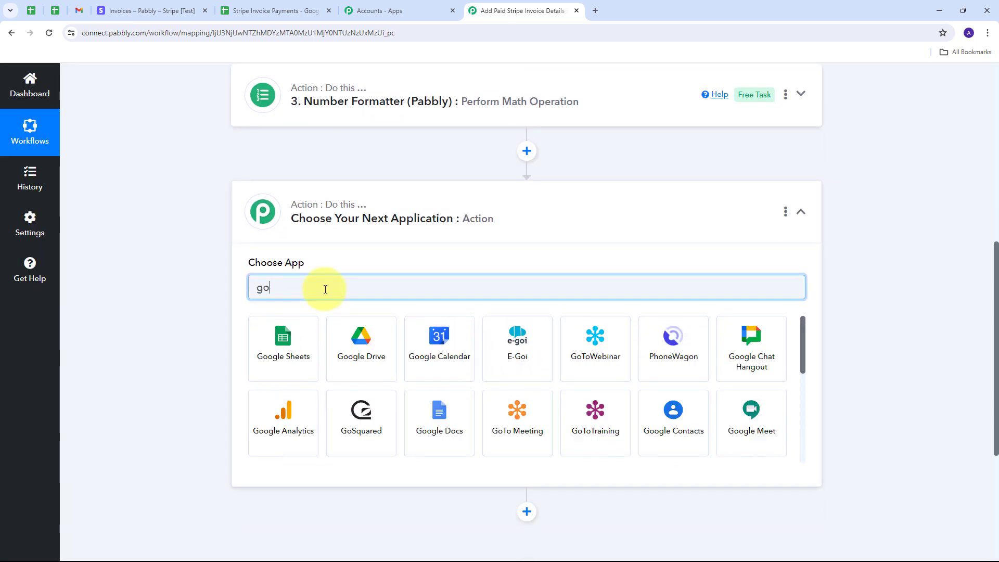
text(ogle)
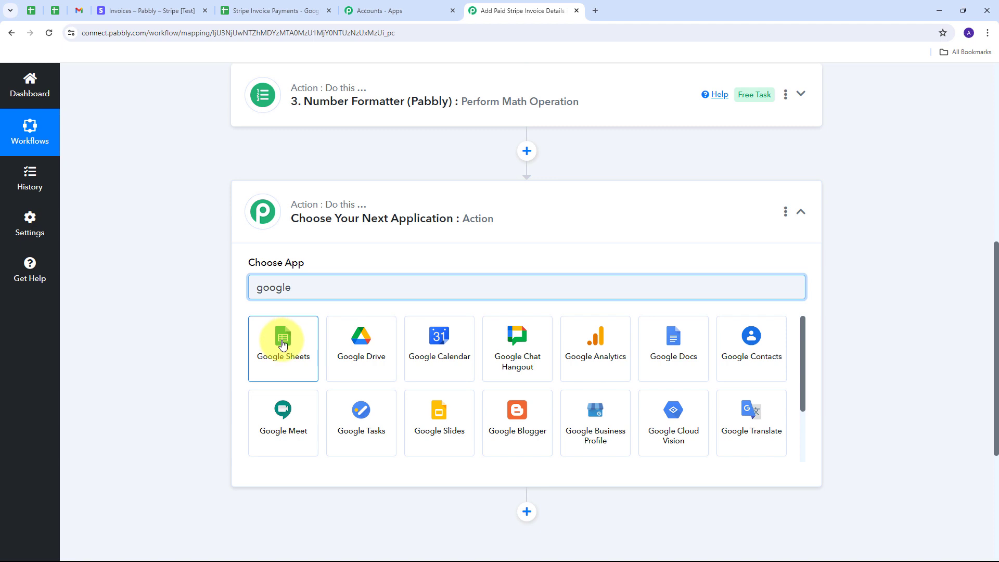
click(283, 344)
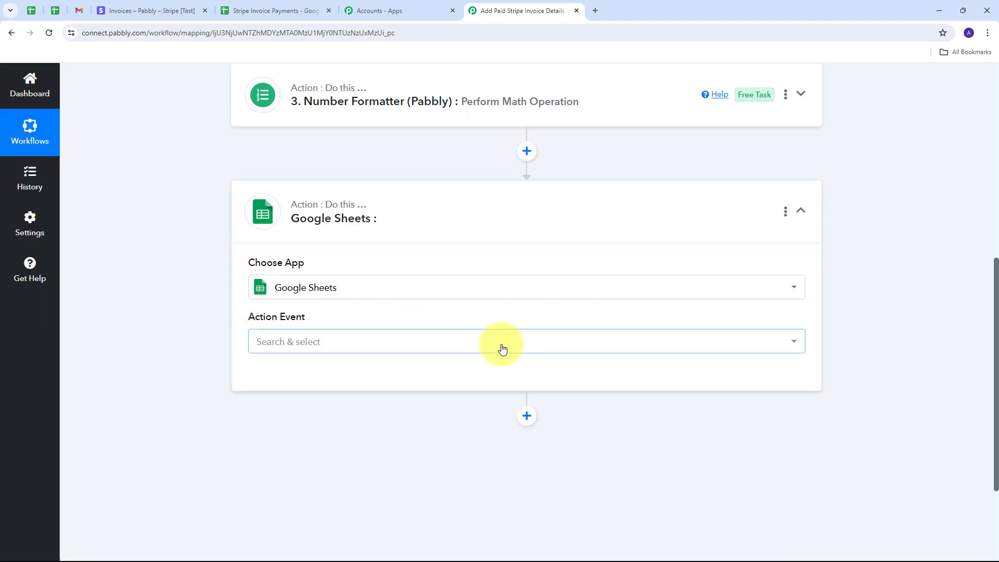
click(484, 344)
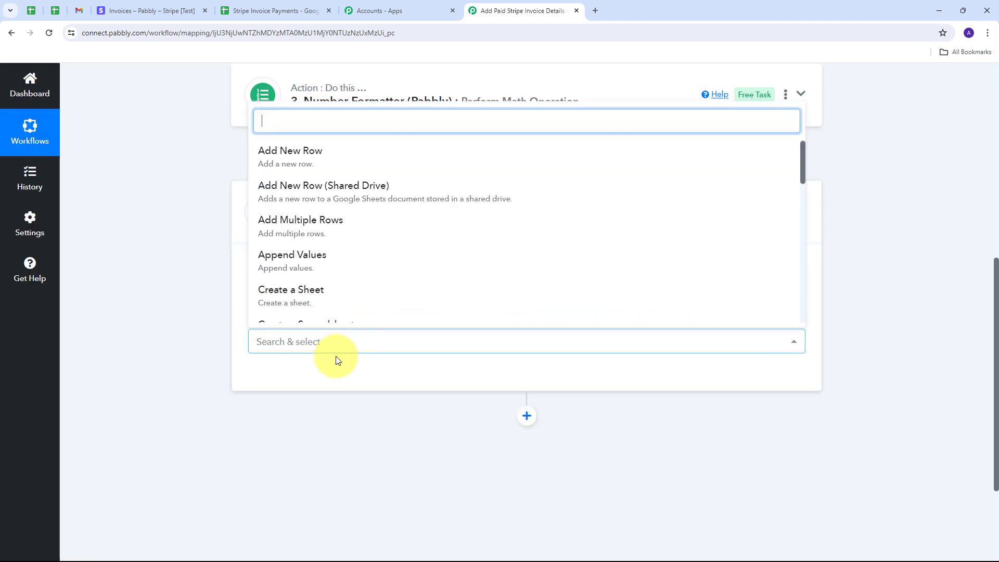
click(326, 162)
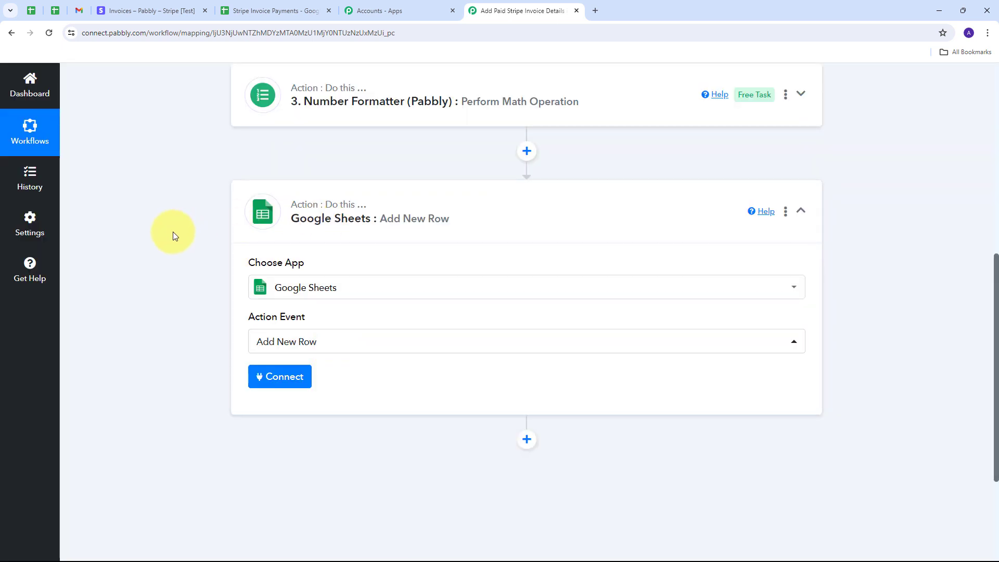
Authorize a new Google account connection, then bring up the Stripe Invoice Payments spreadsheet.
click(272, 381)
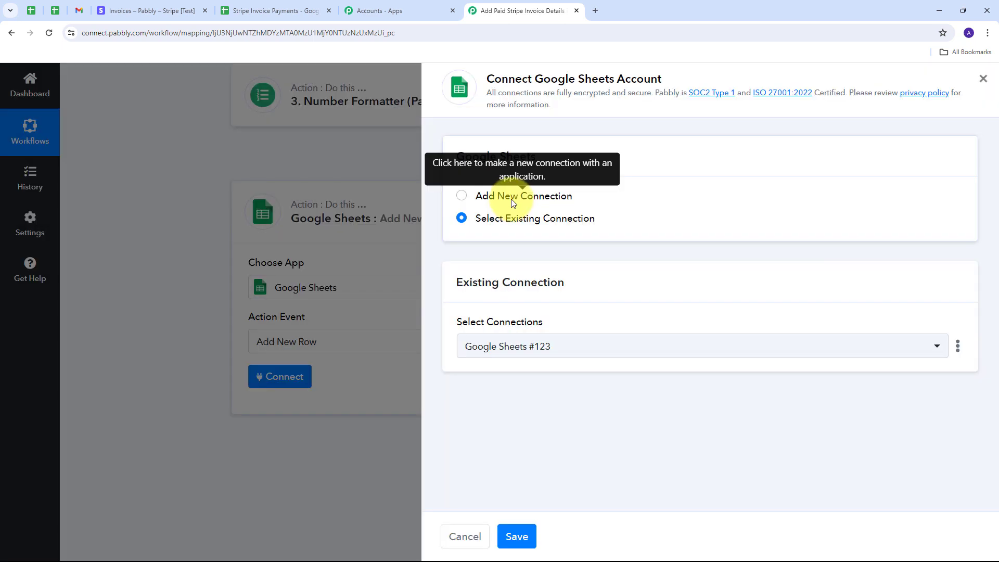
click(514, 203)
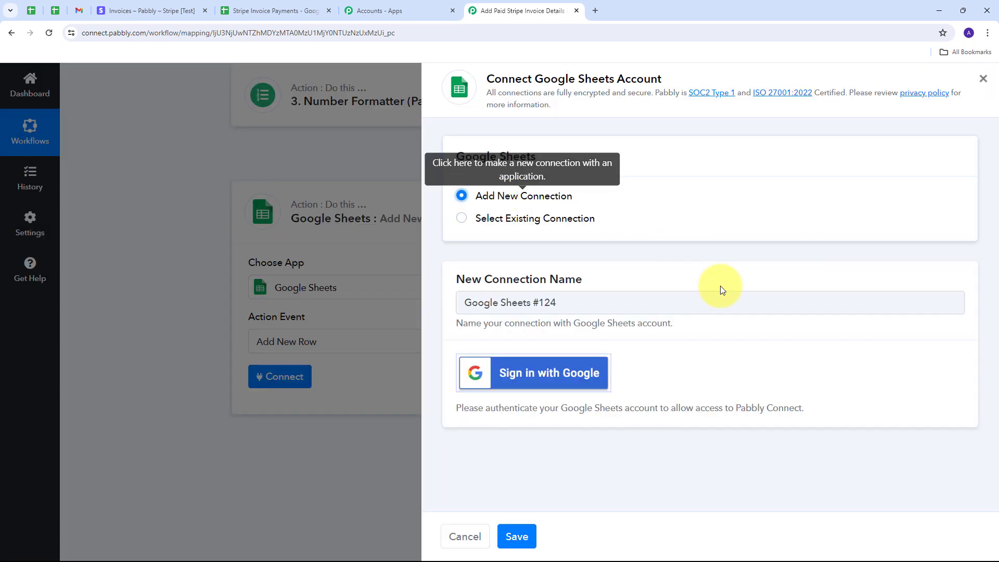
click(526, 381)
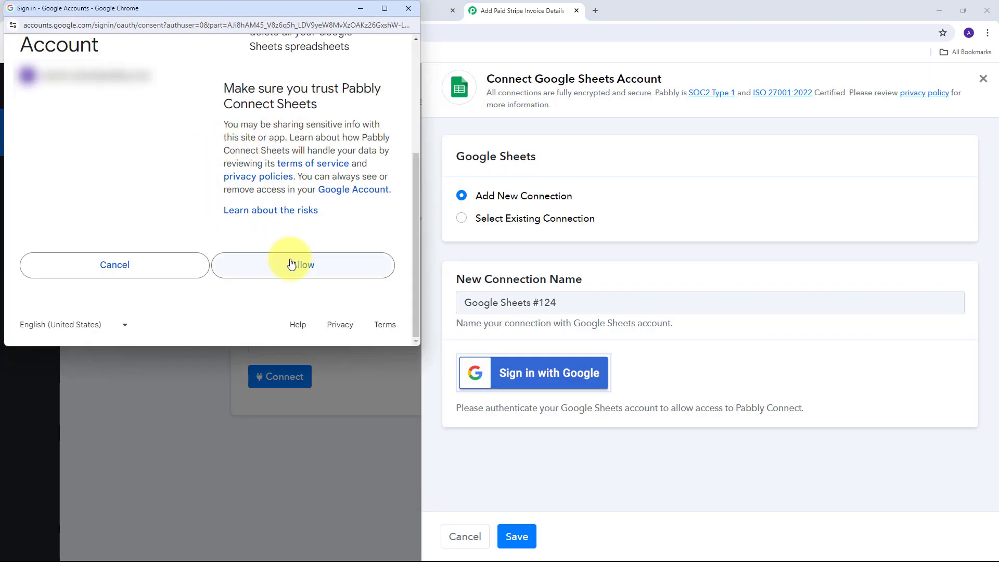
click(288, 263)
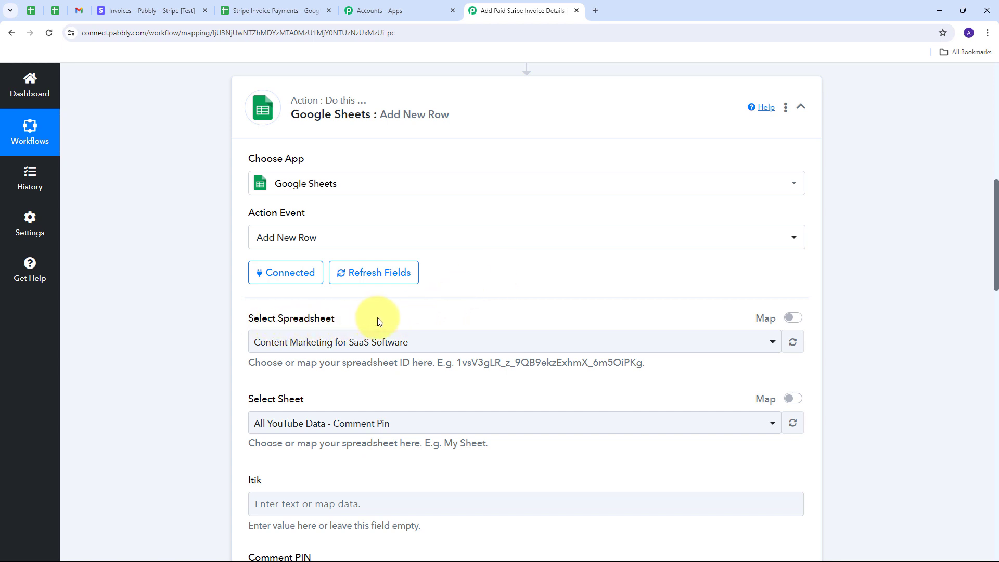
click(242, 11)
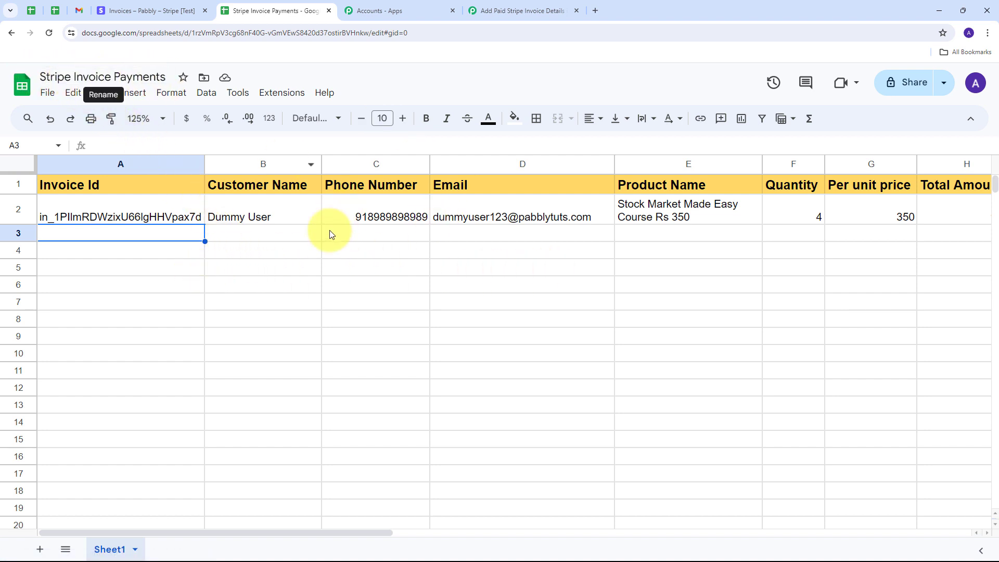
Scroll across the Stripe Invoice Payments headers, then return to the Pabbly workflow.
mouse_move(149, 531)
mouse_down()
mouse_move(408, 547)
mouse_move(137, 541)
mouse_up()
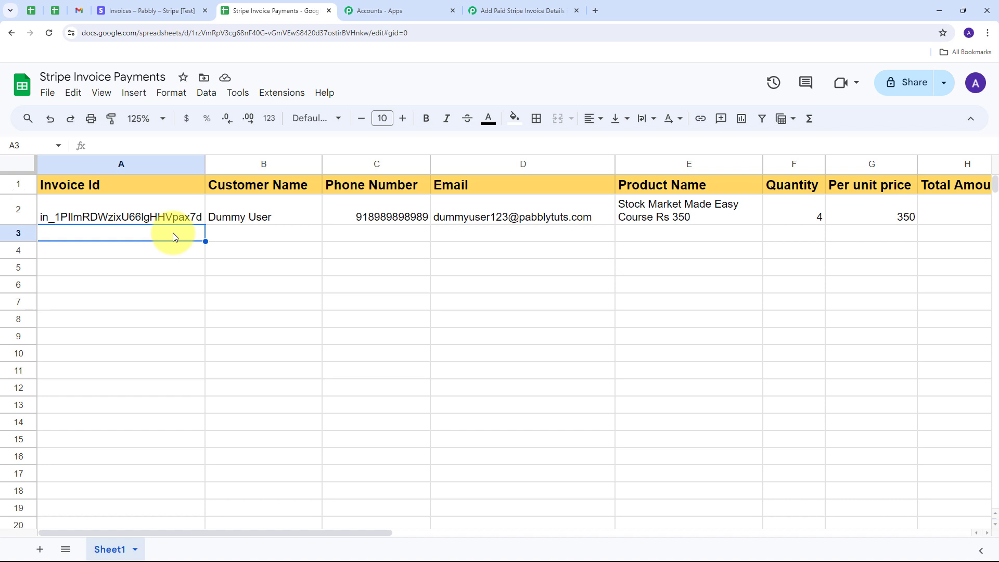
click(539, 9)
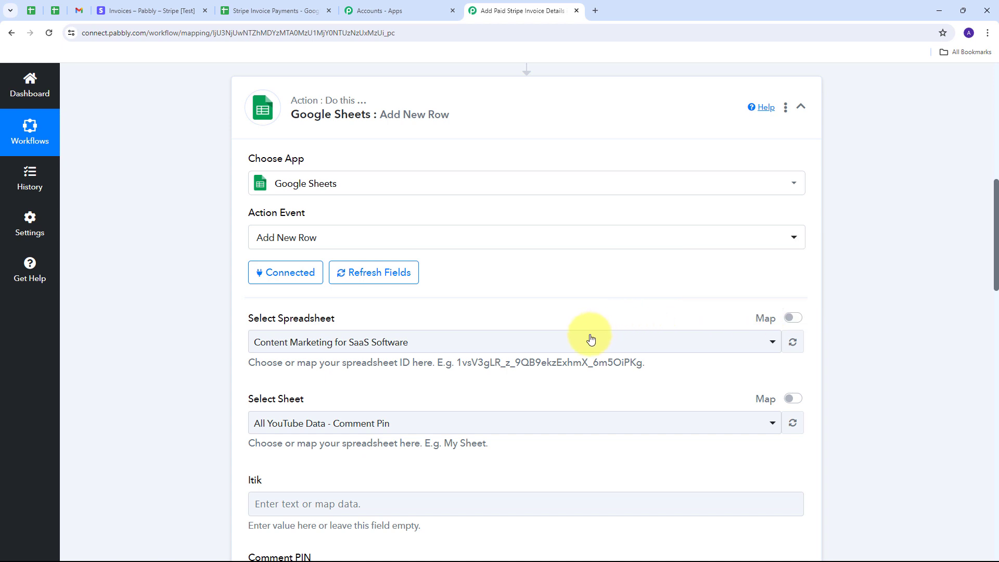
Select the Stripe Invoice Payments spreadsheet and review its Sheet1 fields, Invoice Id through Currency.
click(572, 342)
scroll(346, 211, down, 1)
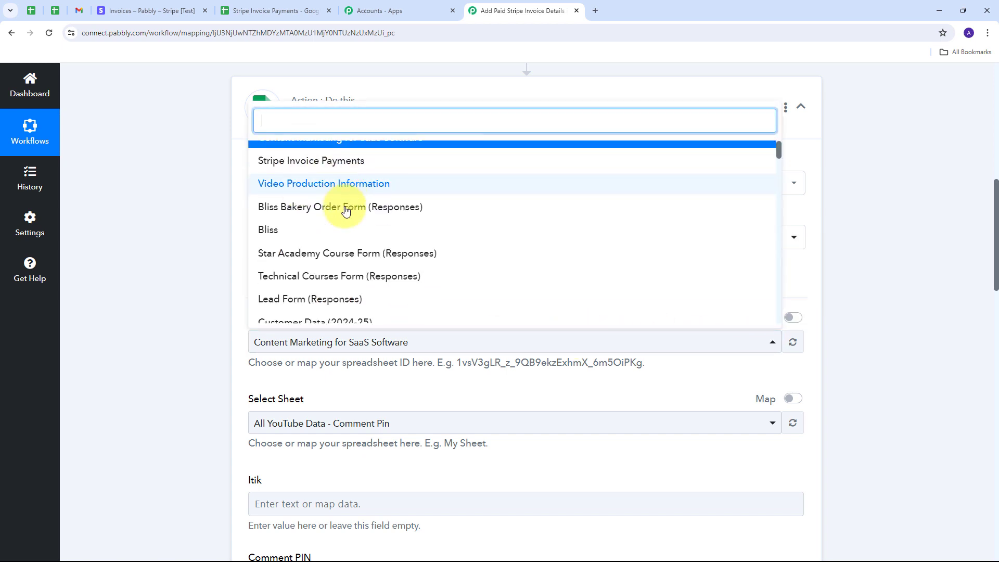
scroll(374, 248, down, 3)
scroll(375, 247, up, 3)
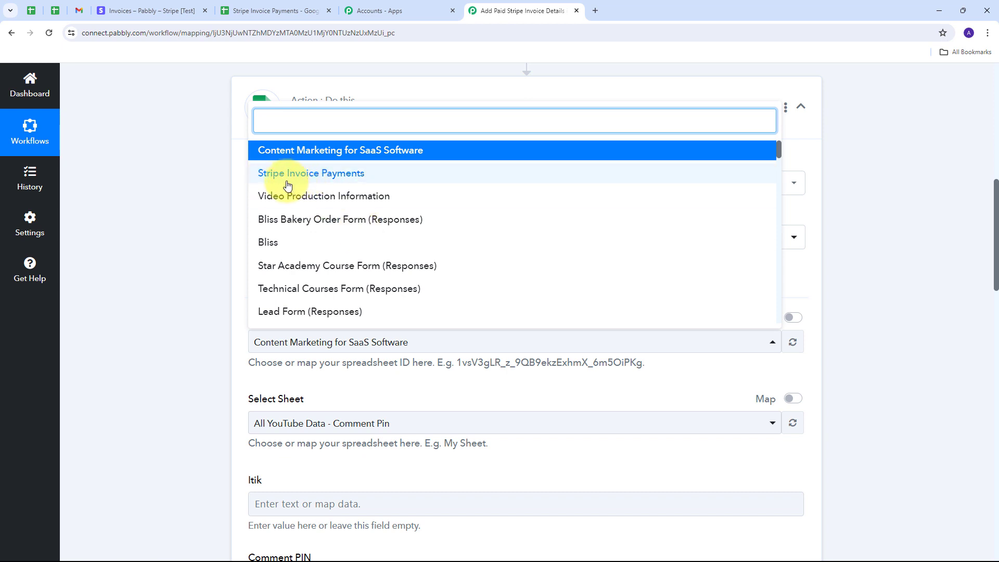
click(354, 179)
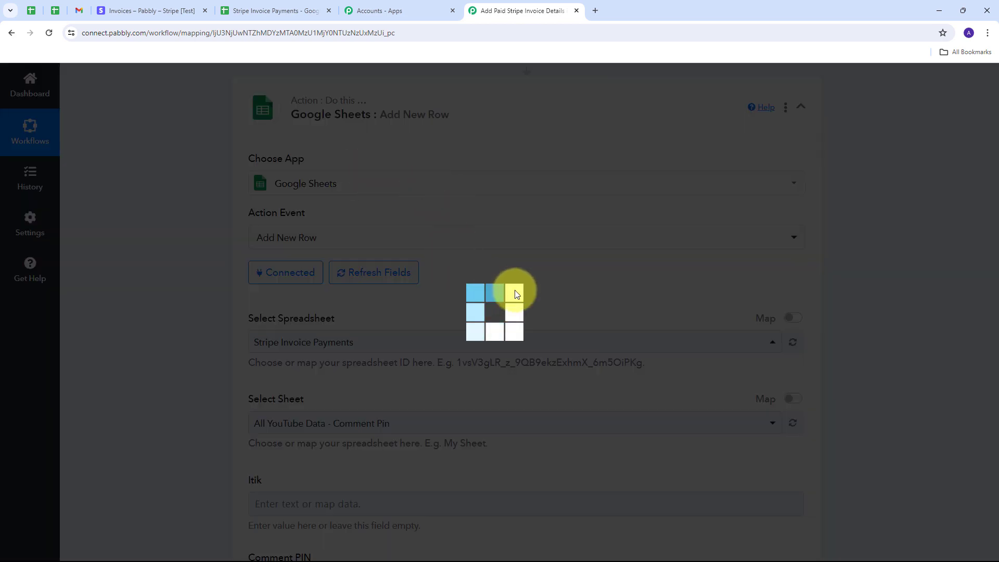
scroll(473, 259, down, 6)
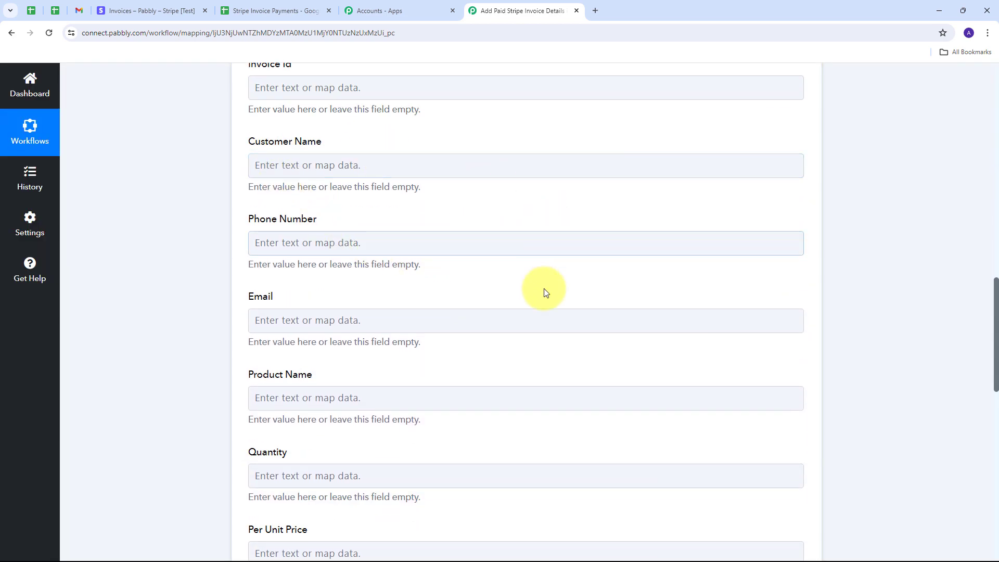
scroll(497, 349, down, 3)
scroll(496, 347, down, 2)
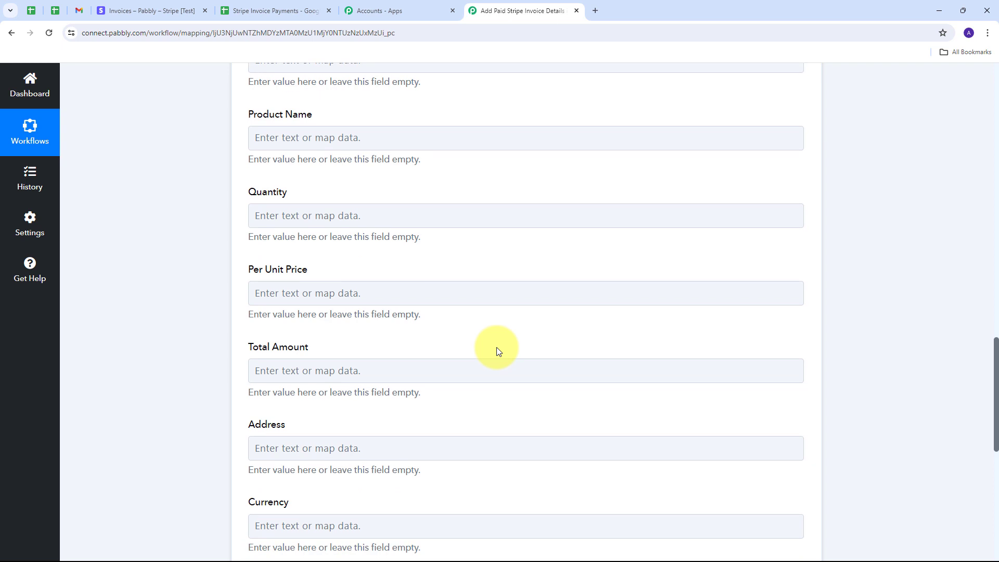
scroll(407, 279, up, 7)
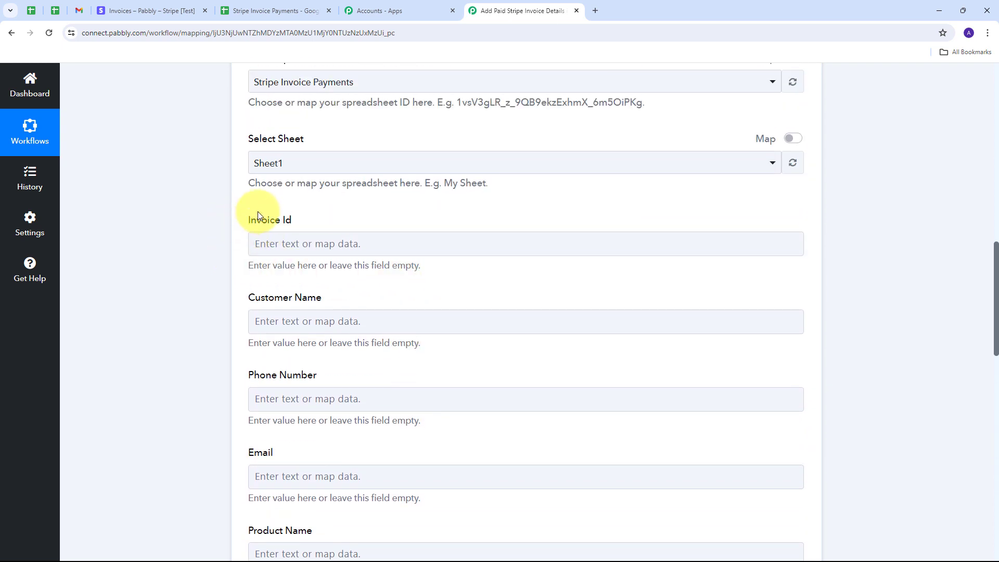
click(500, 310)
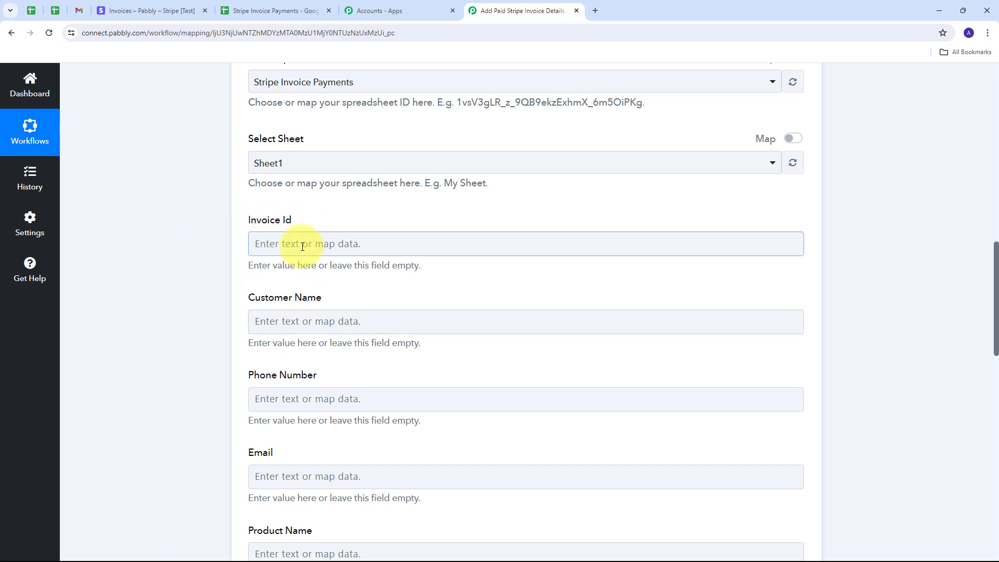
Map the Stripe line item Id into Invoice Id and the customer name into Customer Name.
click(336, 245)
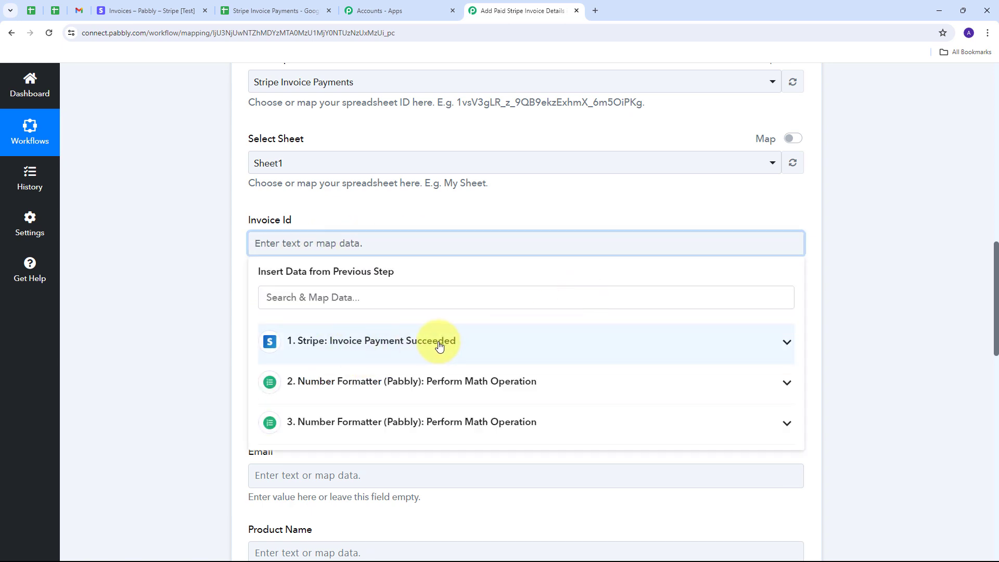
click(431, 344)
scroll(494, 375, down, 10)
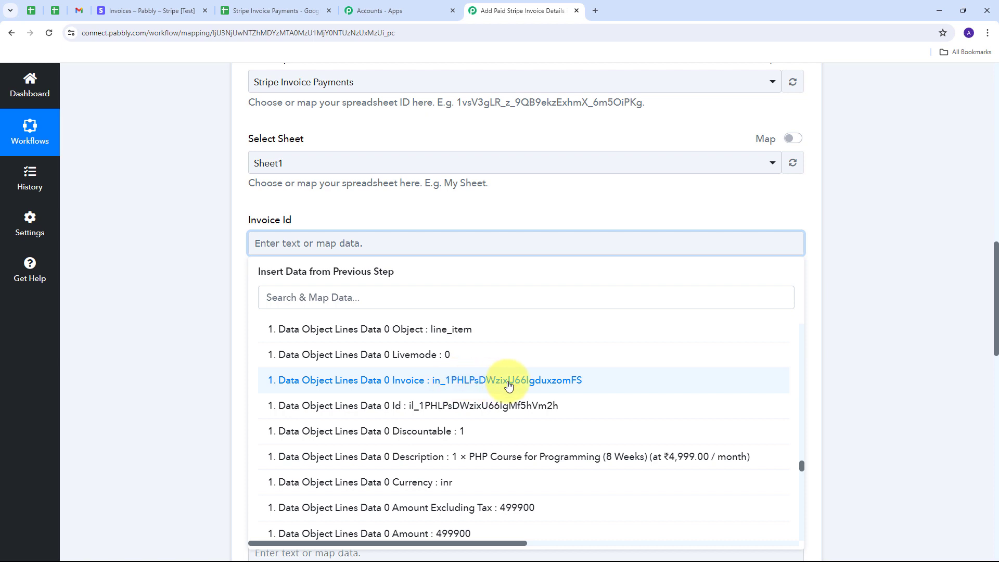
click(508, 404)
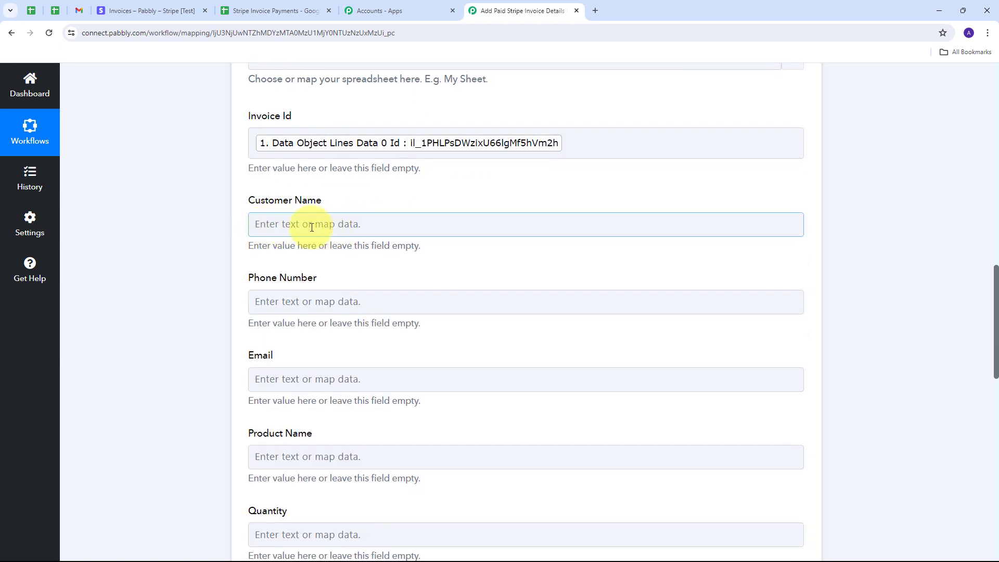
click(365, 228)
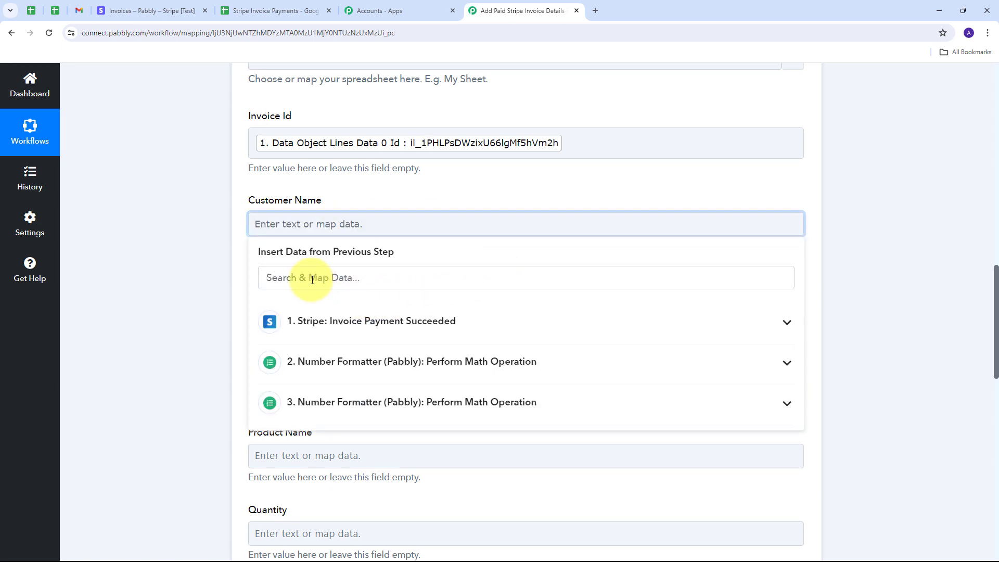
click(453, 324)
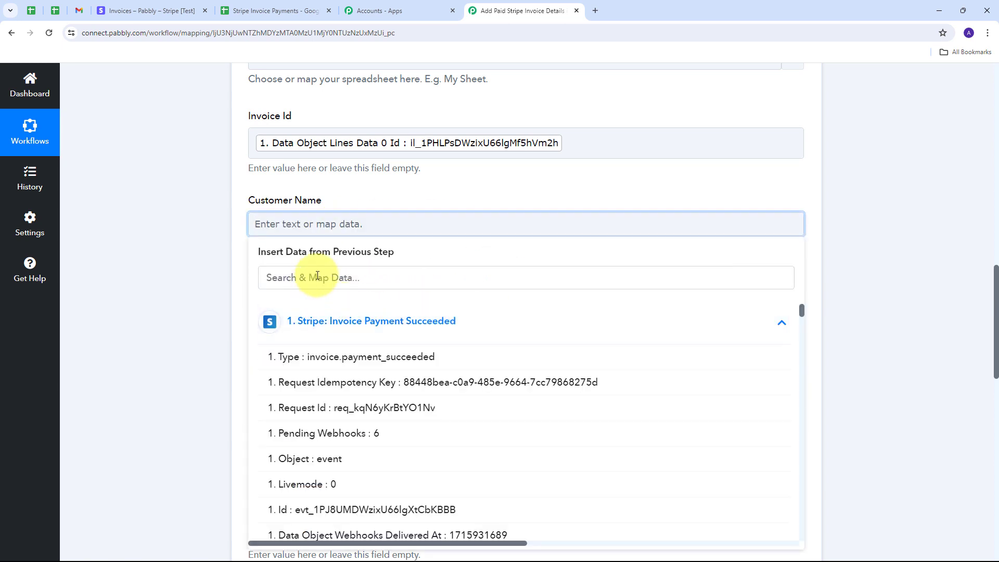
click(317, 276)
text(name)
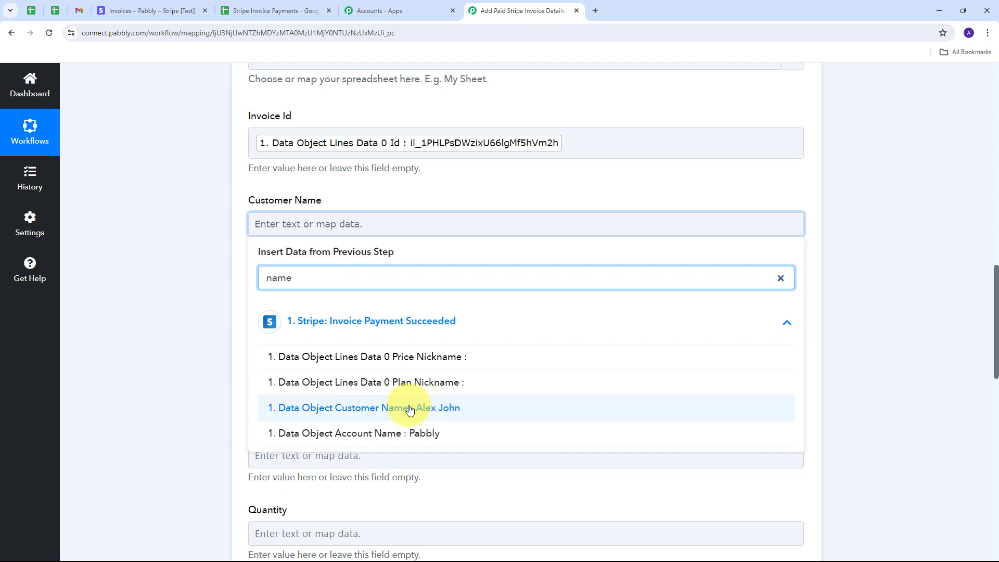
click(409, 409)
click(208, 208)
Map the Stripe customer phone and email into Phone Number and Email.
scroll(453, 252, down, 1)
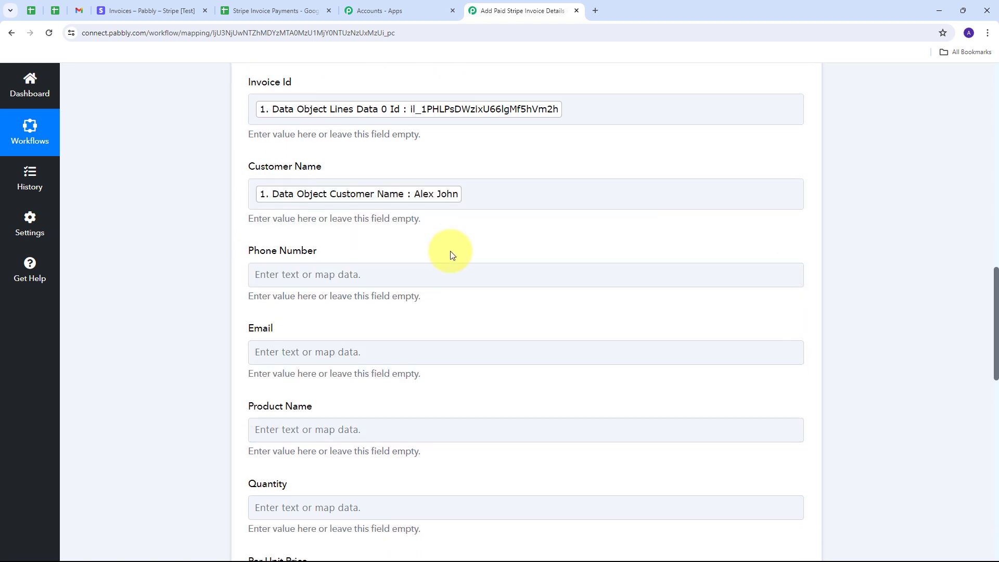
click(299, 257)
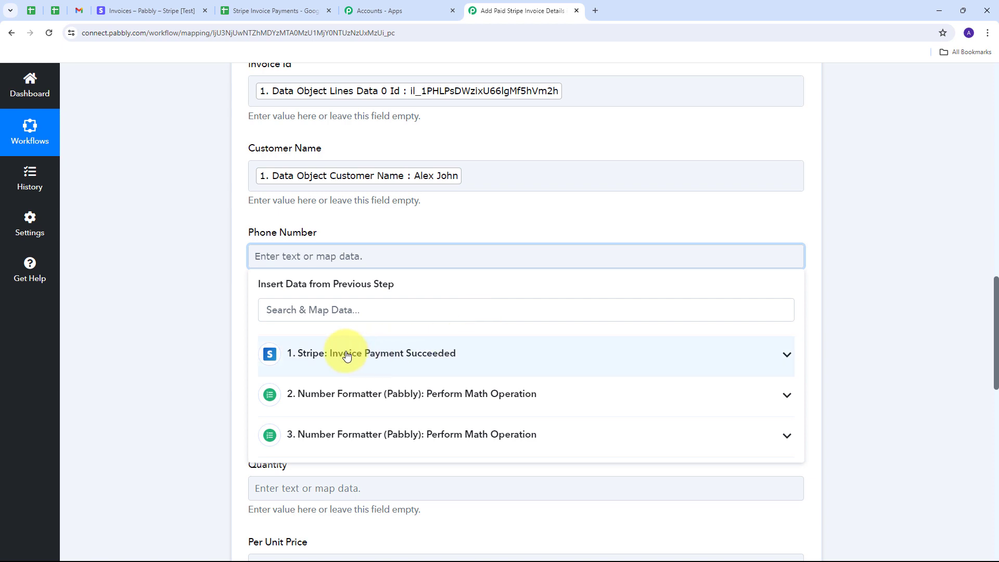
click(366, 358)
click(337, 311)
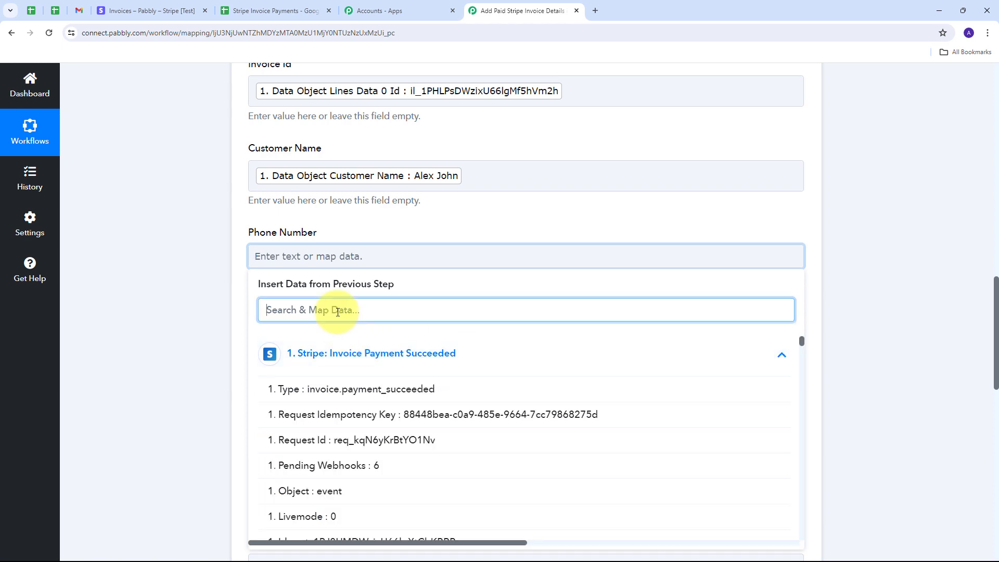
text(phone)
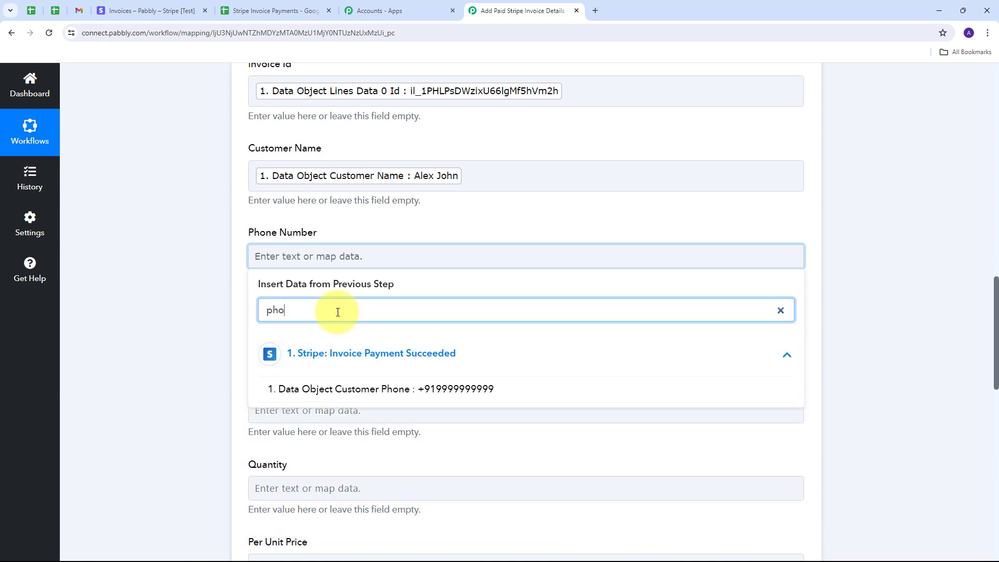
click(454, 394)
scroll(307, 248, down, 2)
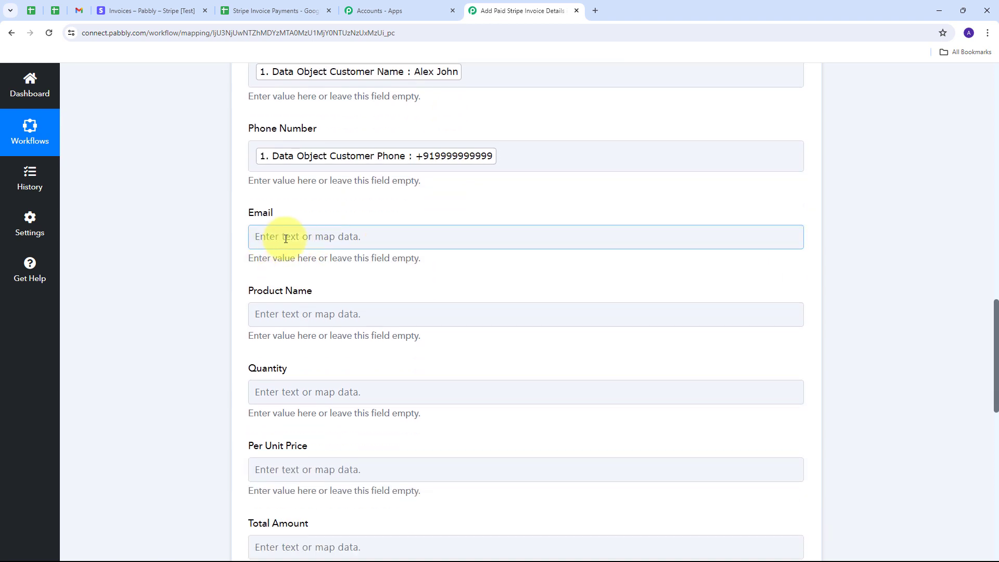
click(297, 237)
click(330, 331)
click(334, 290)
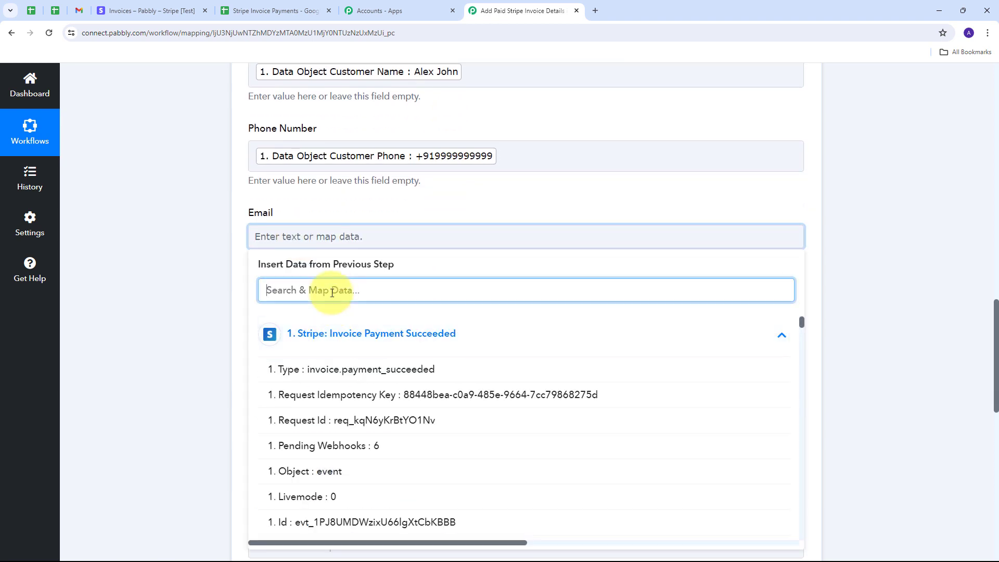
text(ema)
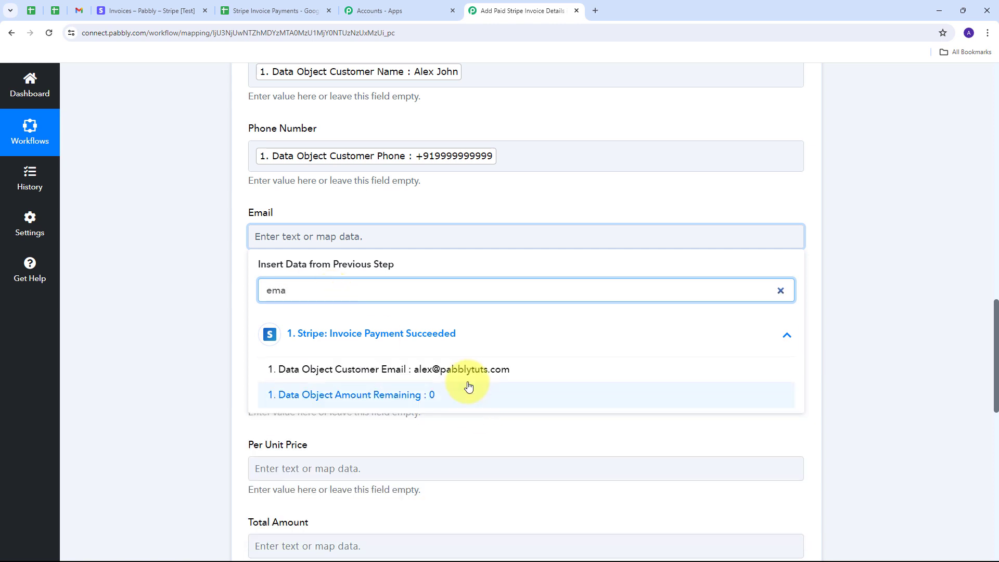
click(468, 370)
Map the line item description into Product Name and its quantity into Quantity.
scroll(280, 220, down, 2)
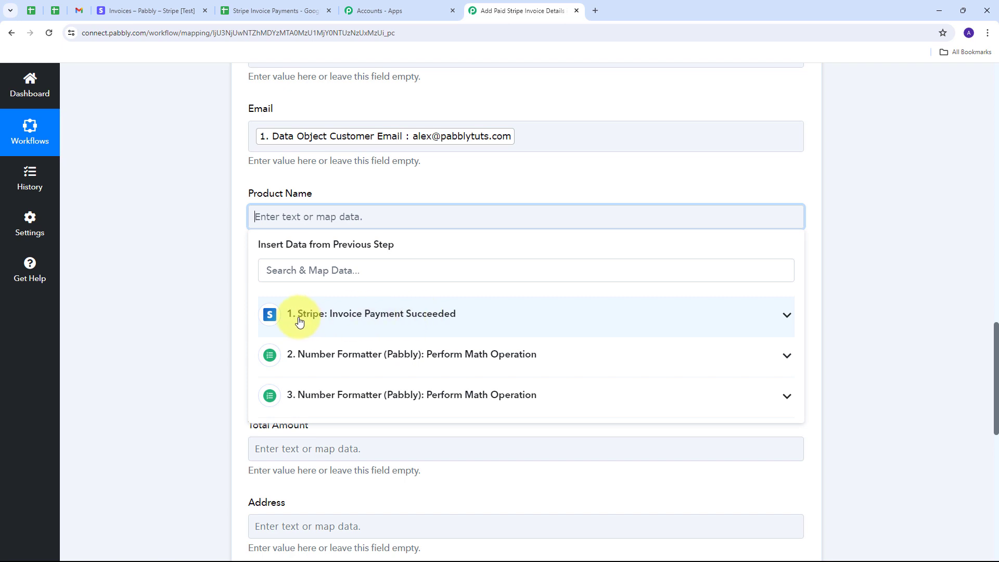
click(435, 315)
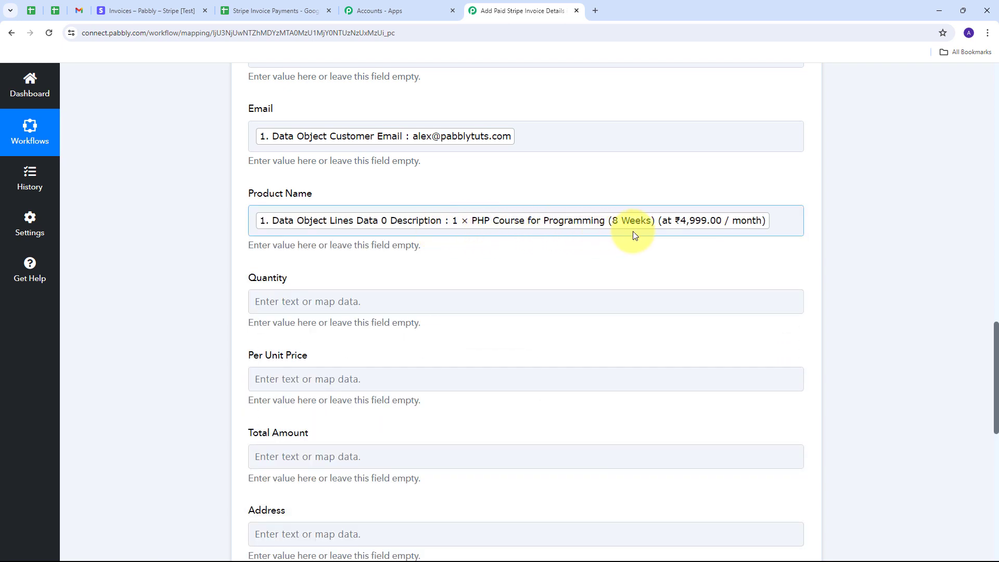
click(628, 166)
scroll(314, 252, down, 1)
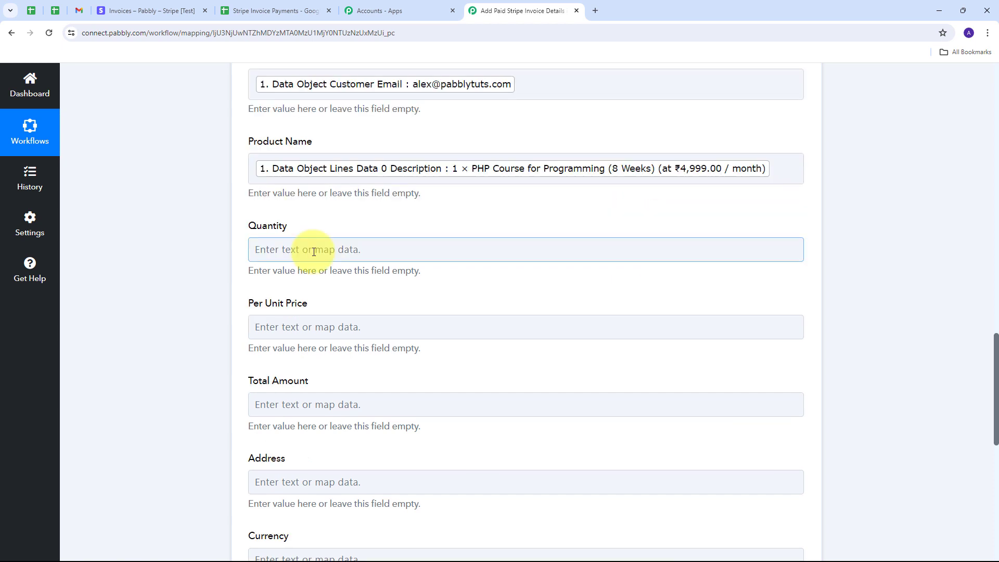
click(314, 252)
text(qua)
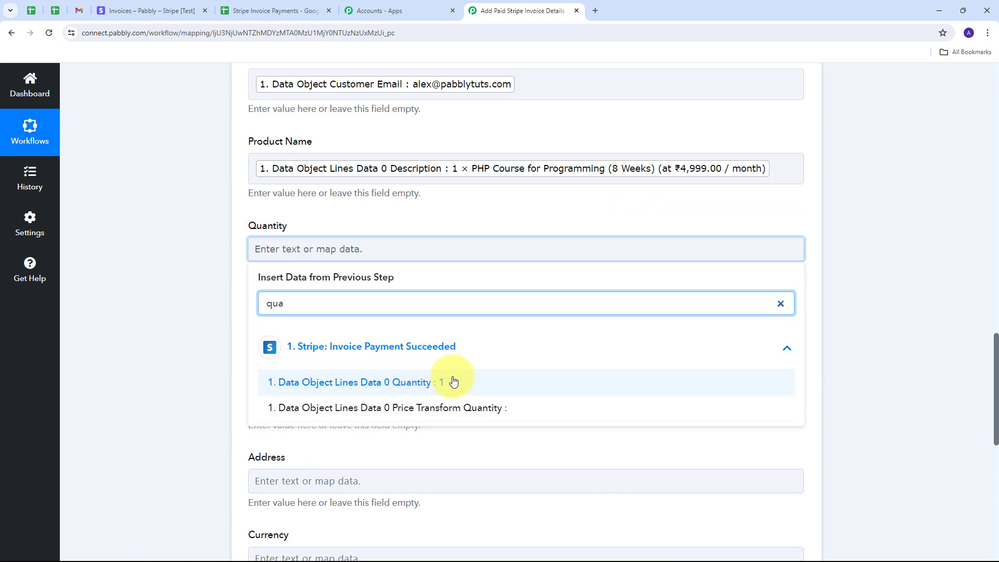
click(430, 383)
click(477, 213)
Map step 3's Result 4999 into Per Unit Price and step 2's Result 4999 into Total Amount.
scroll(479, 210, down, 2)
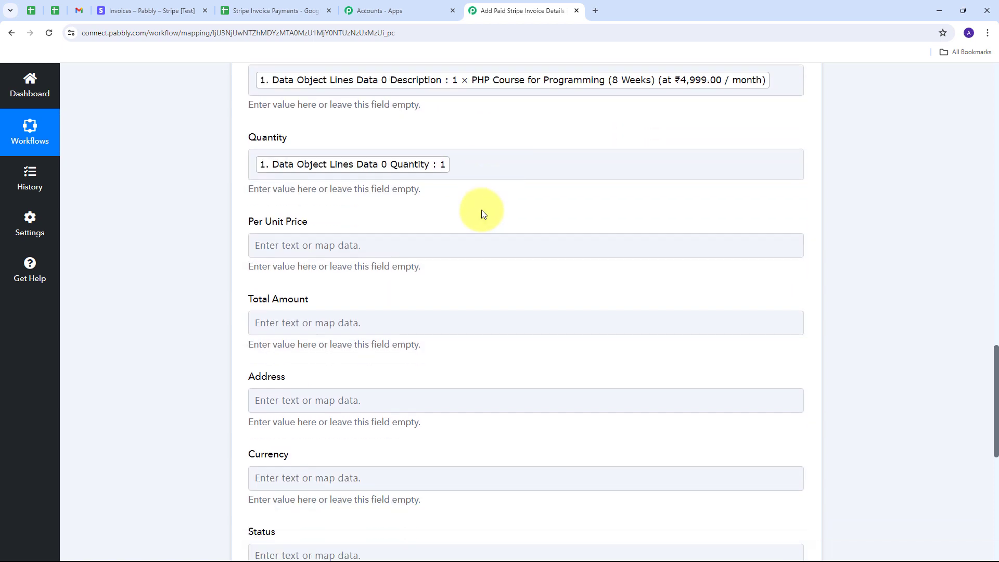
click(312, 229)
scroll(362, 212, down, 1)
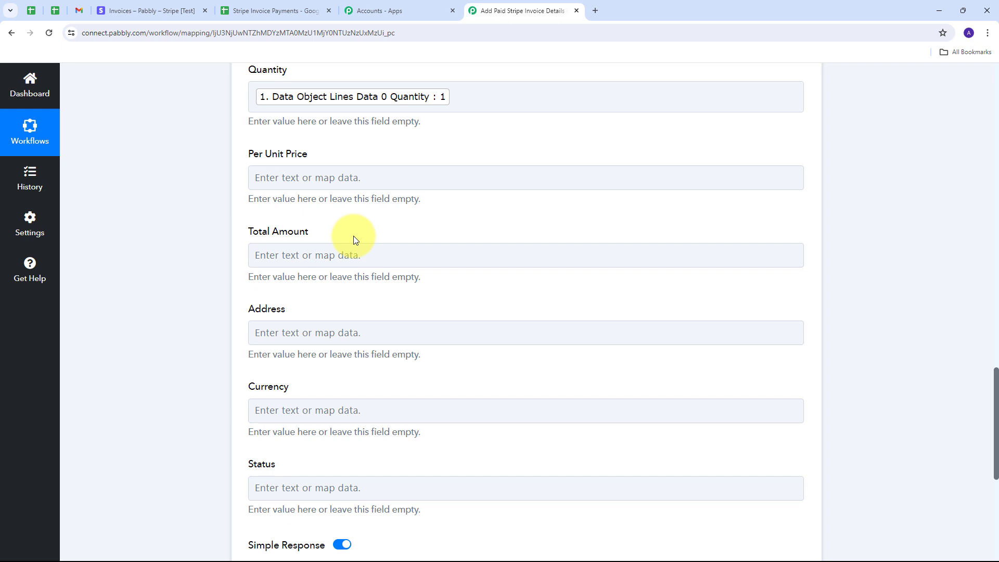
click(310, 177)
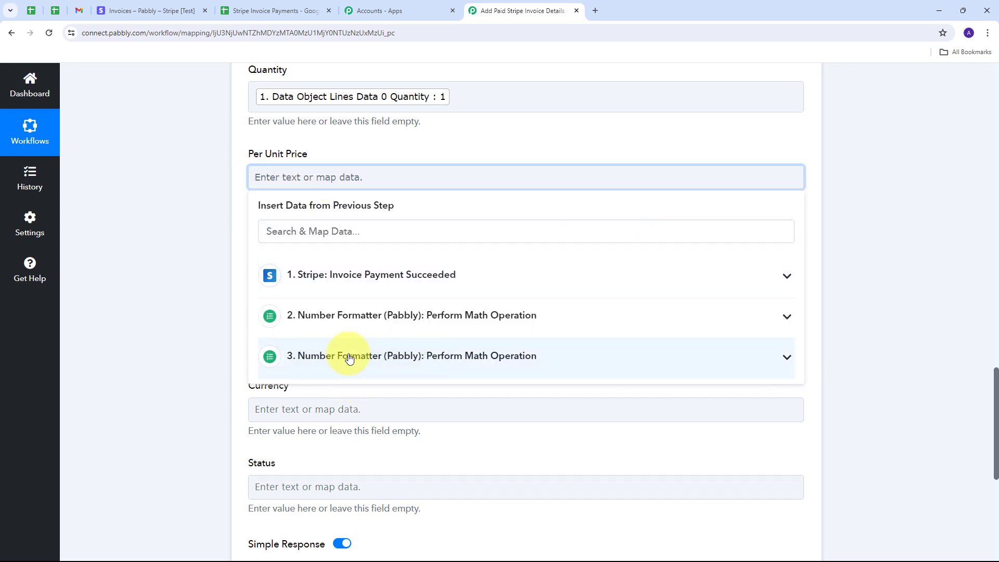
click(546, 358)
click(316, 420)
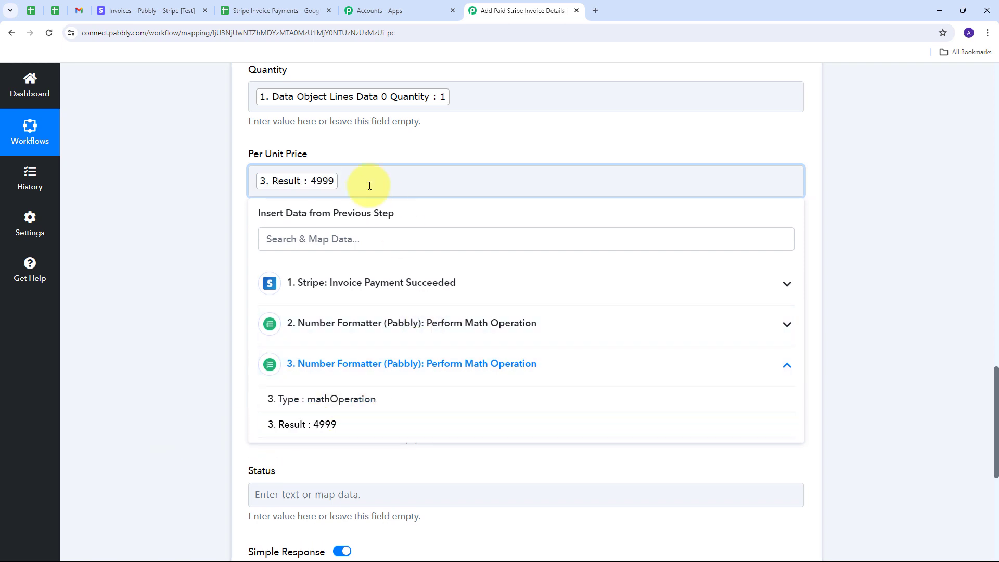
click(352, 154)
scroll(323, 156, down, 2)
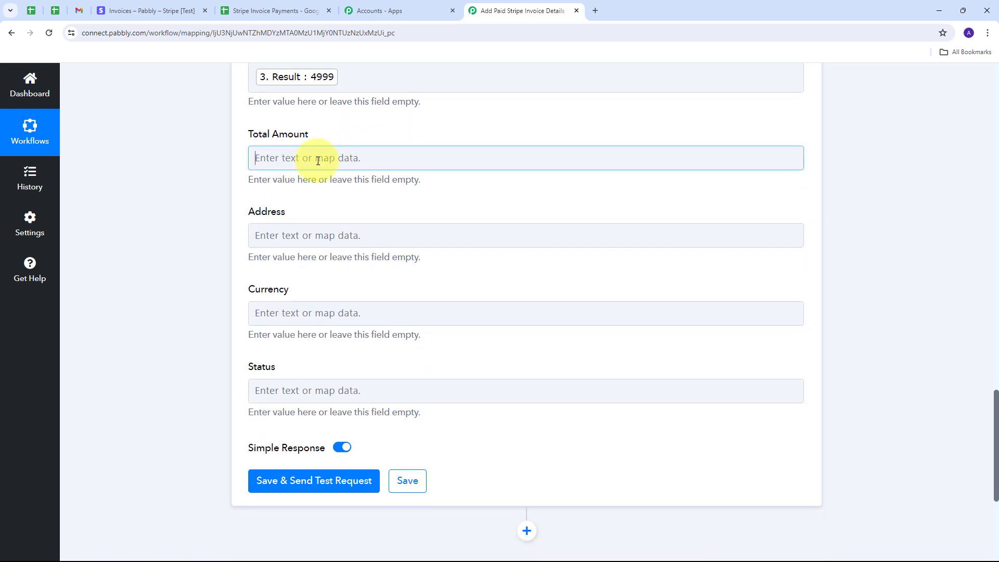
click(319, 157)
click(394, 295)
click(336, 354)
scroll(287, 185, down, 1)
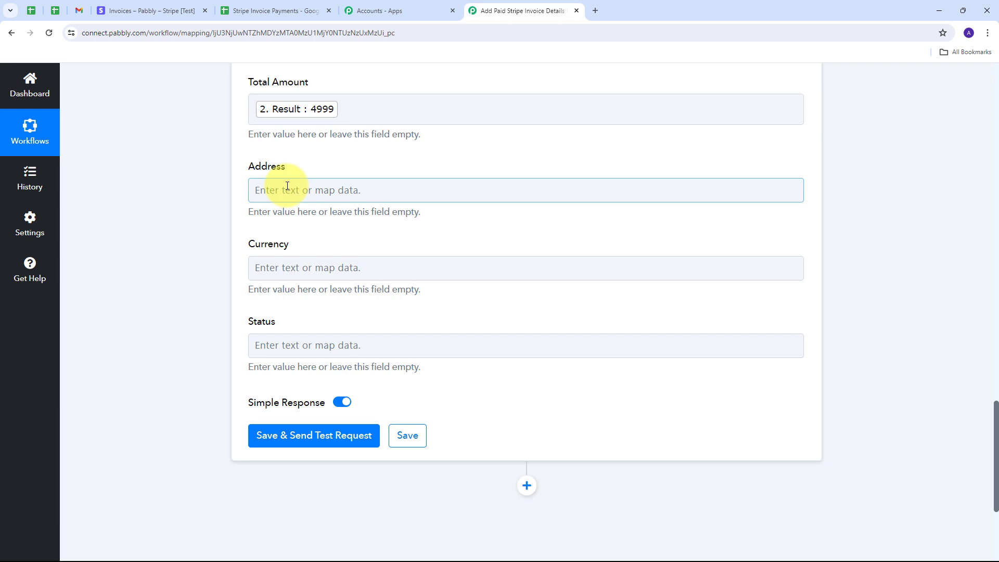
click(369, 188)
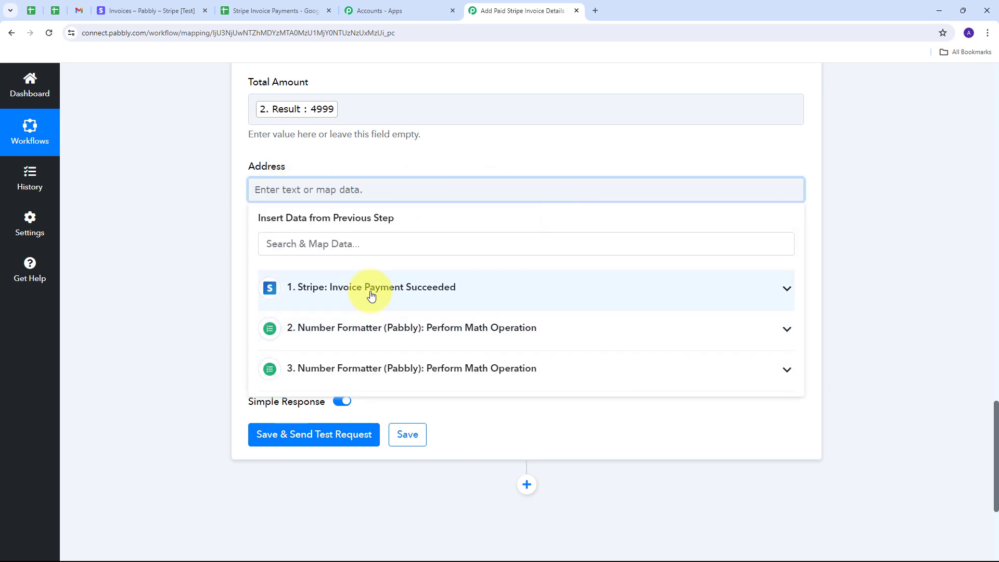
Fill Address with the customer's address line 1, city, postal code and state.
click(371, 296)
click(317, 247)
text(ad)
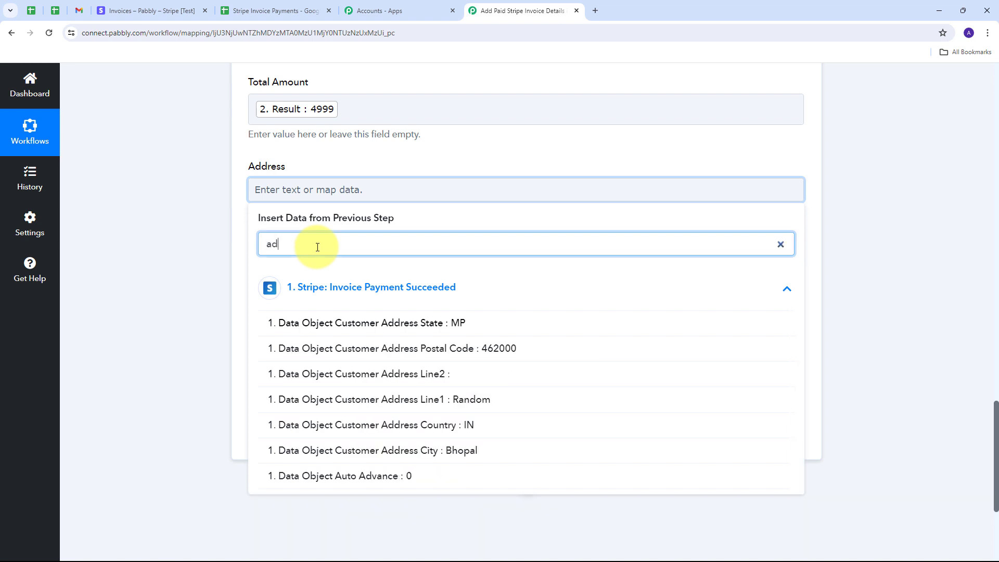
text(dress)
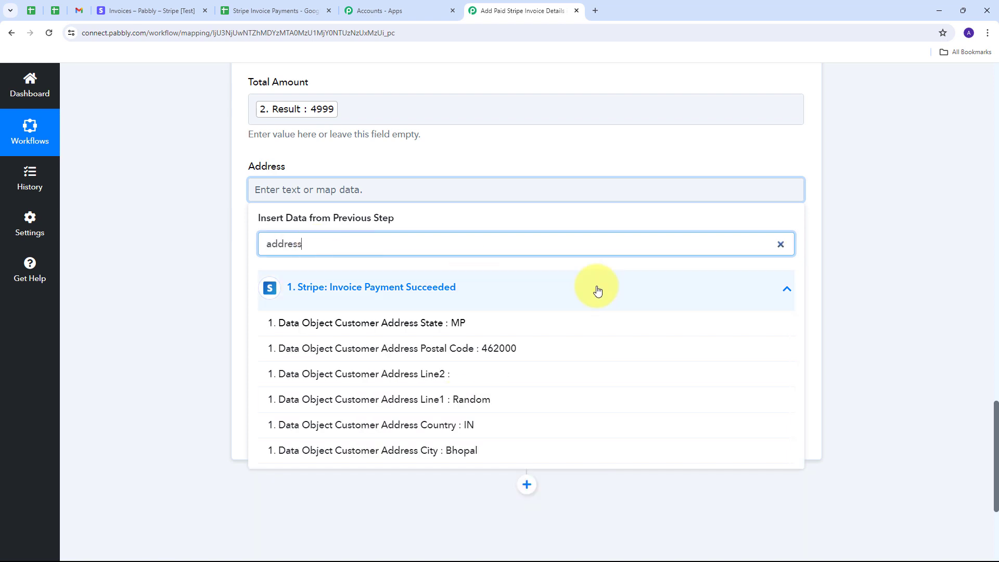
click(447, 400)
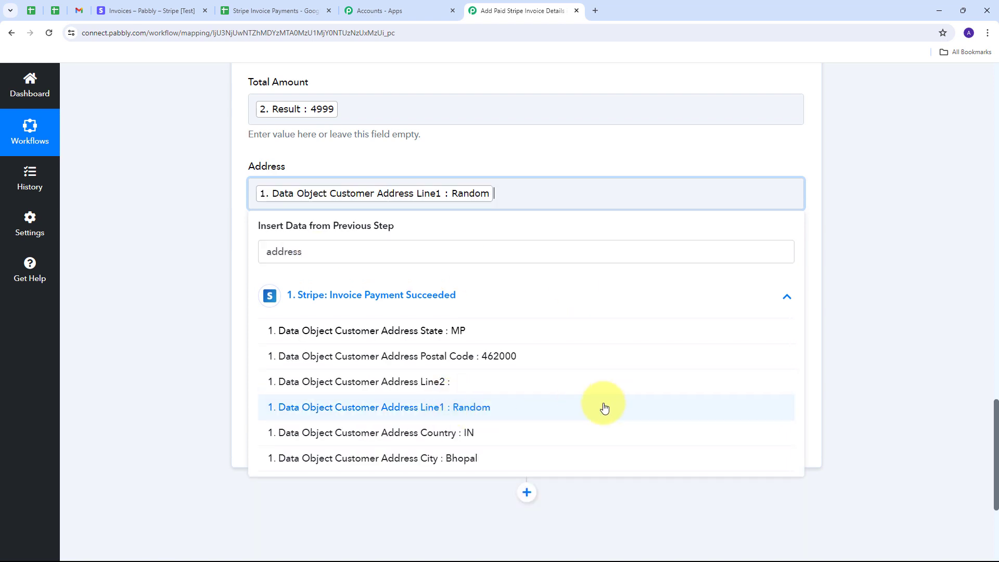
click(461, 456)
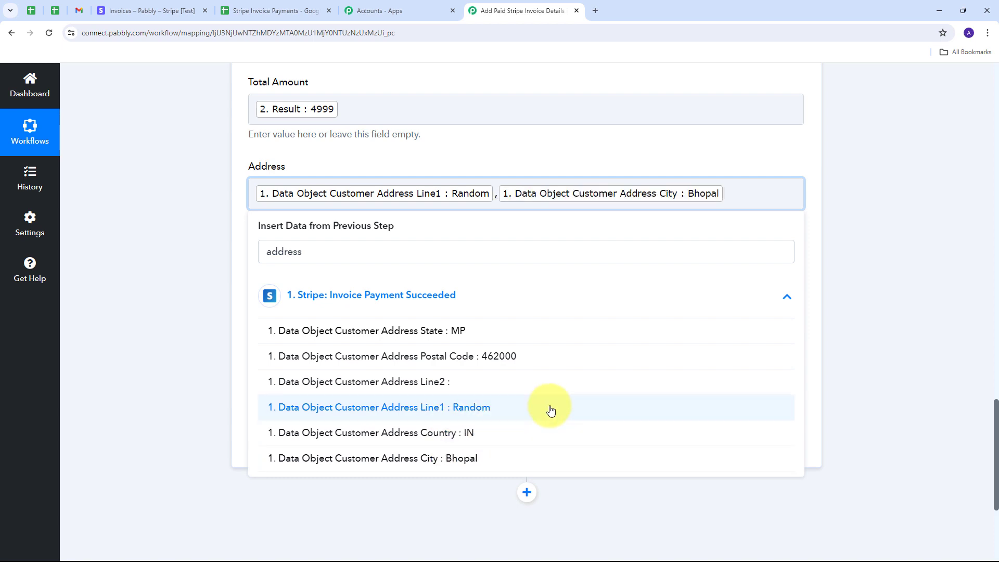
click(487, 363)
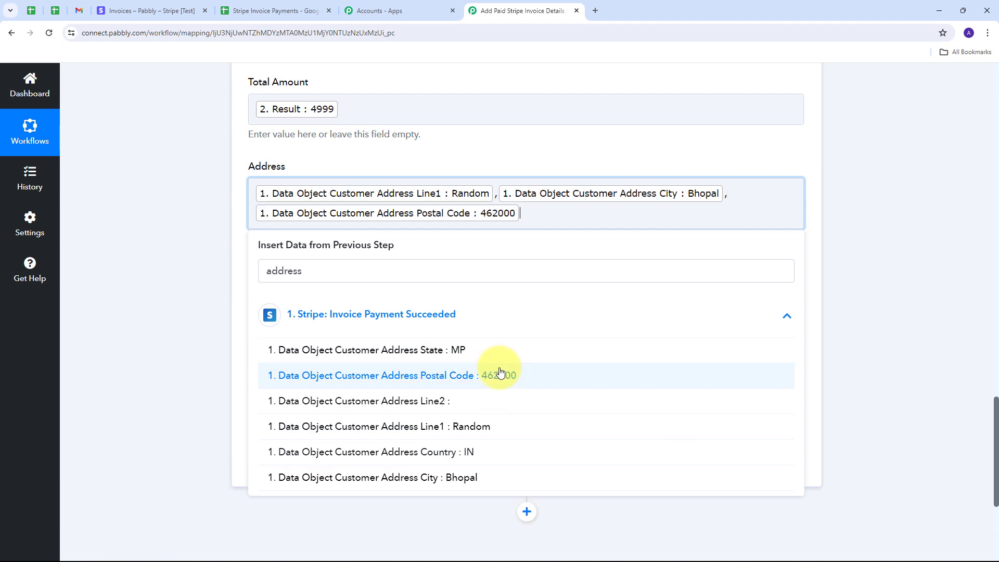
click(462, 352)
click(622, 166)
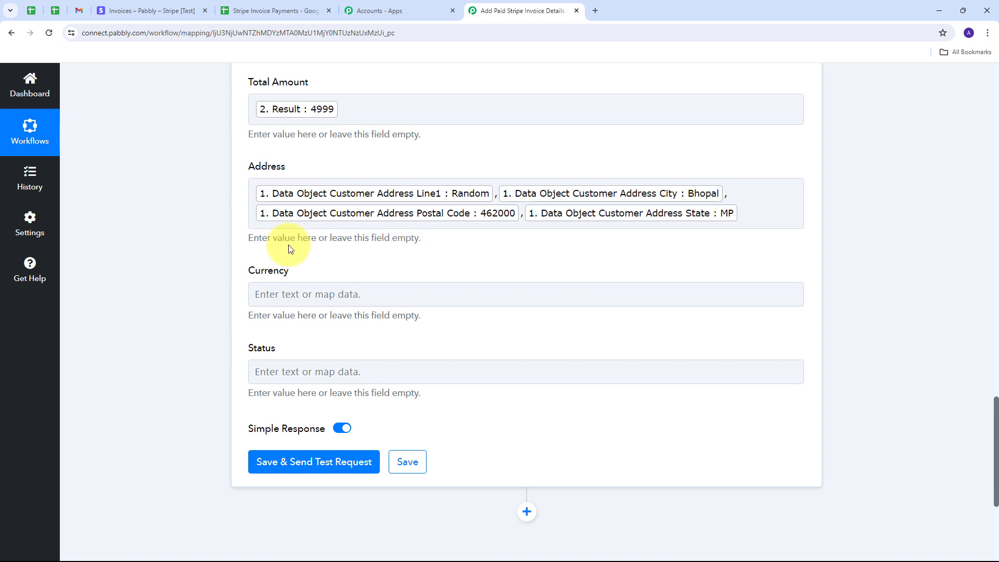
Map the price currency inr into Currency and the invoice status paid into Status.
click(302, 296)
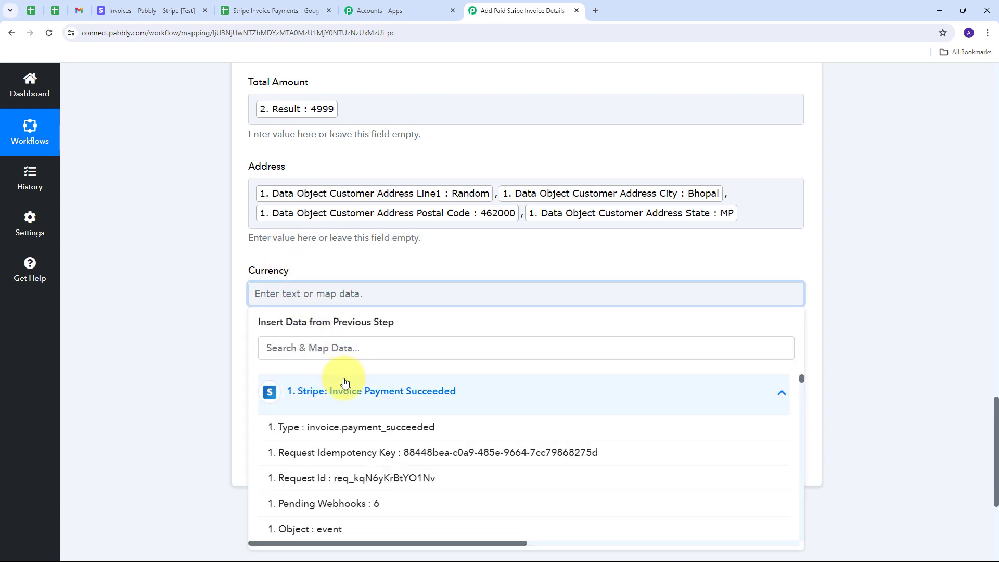
text(curre)
click(460, 428)
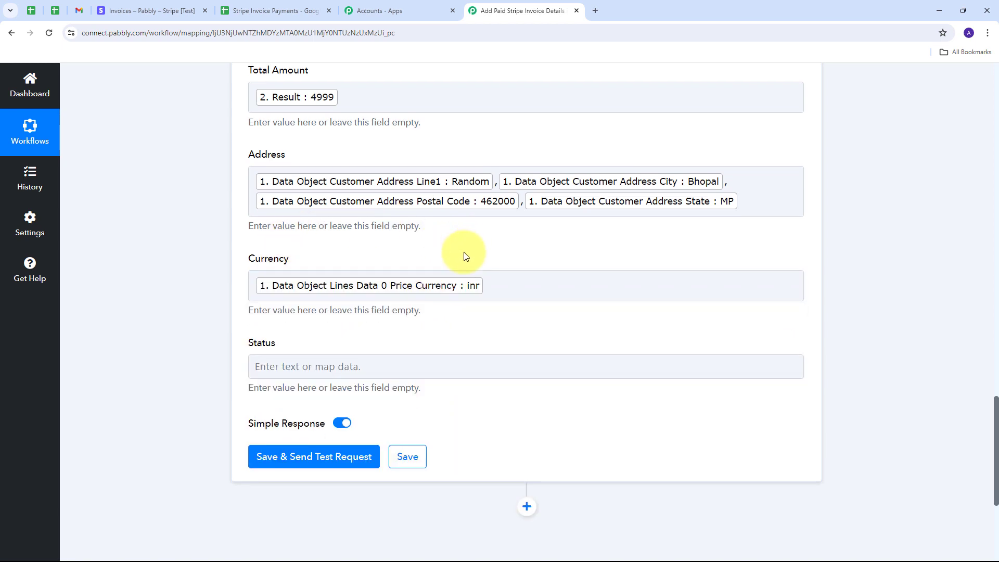
scroll(290, 272, down, 2)
click(296, 275)
click(372, 386)
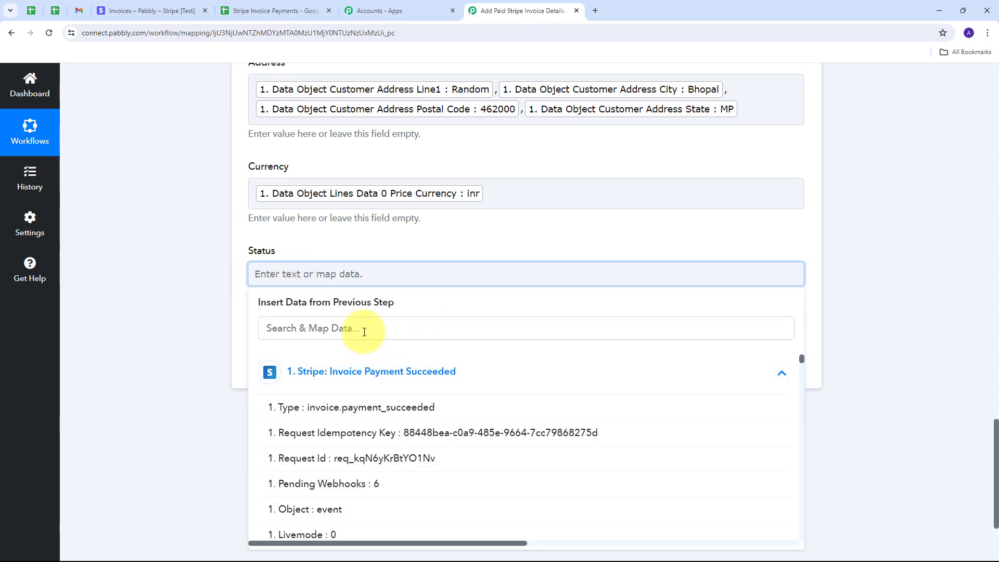
click(417, 330)
text(stat)
click(416, 542)
scroll(447, 253, up, 10)
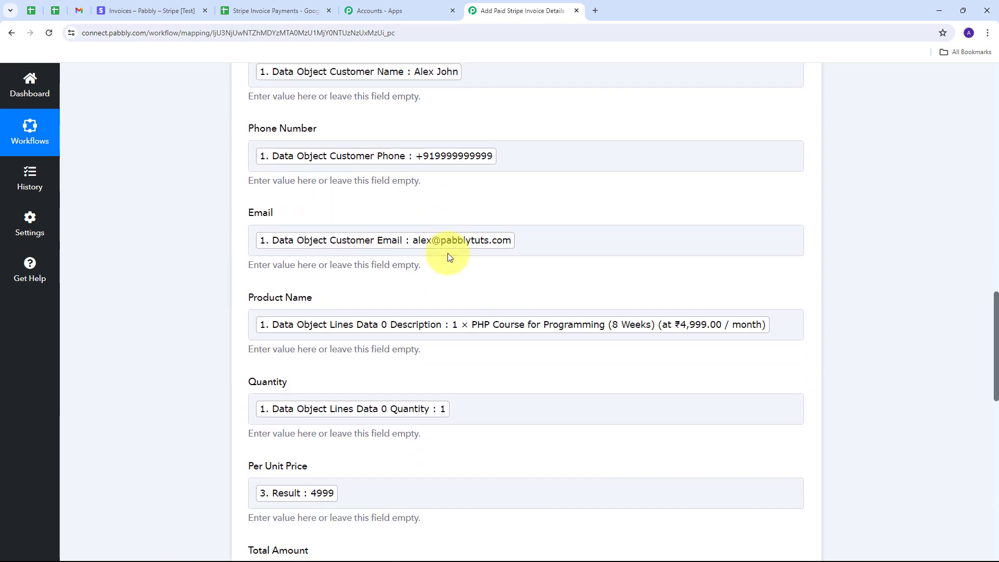
scroll(448, 253, down, 3)
scroll(447, 253, down, 6)
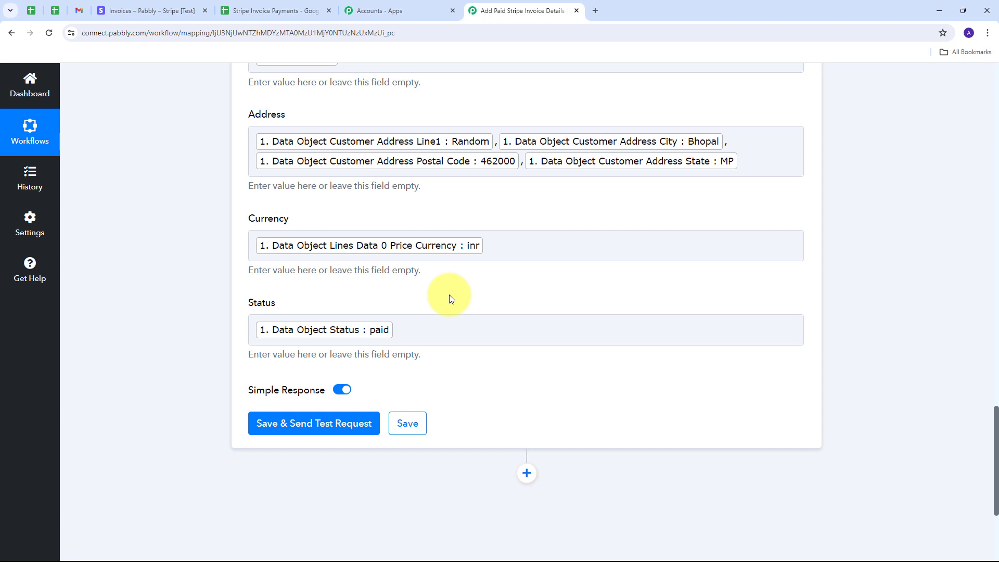
scroll(509, 304, up, 5)
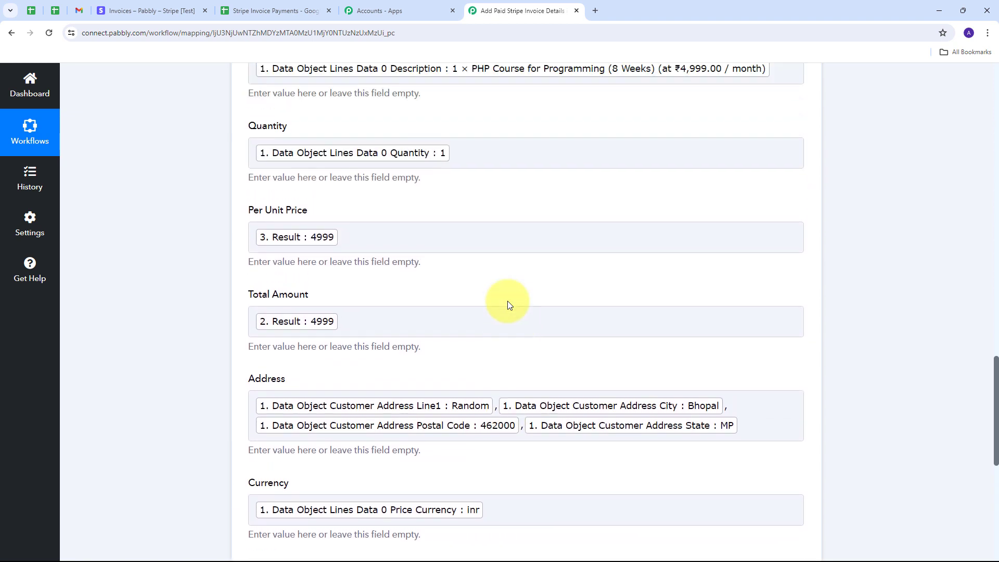
scroll(508, 303, up, 4)
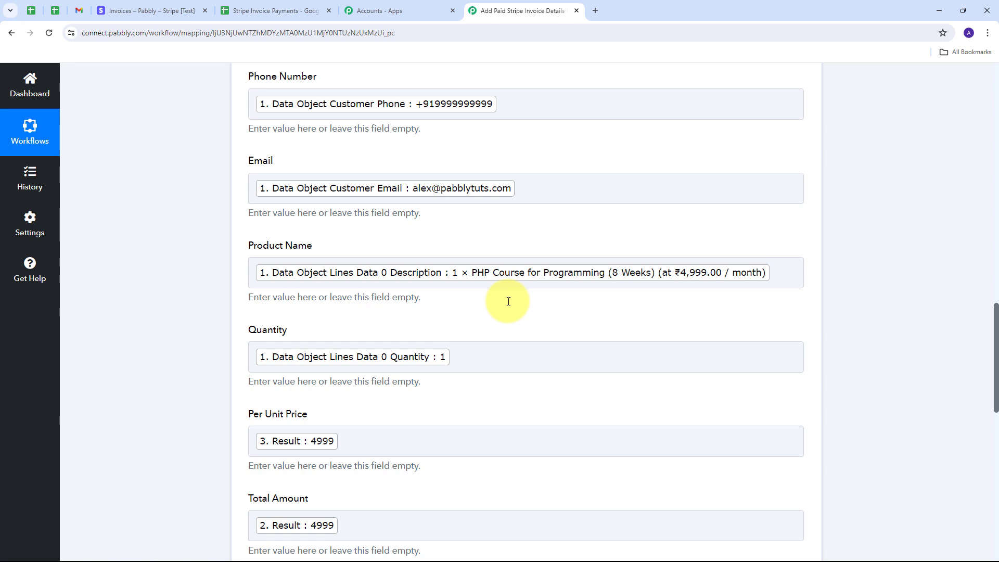
scroll(489, 255, down, 13)
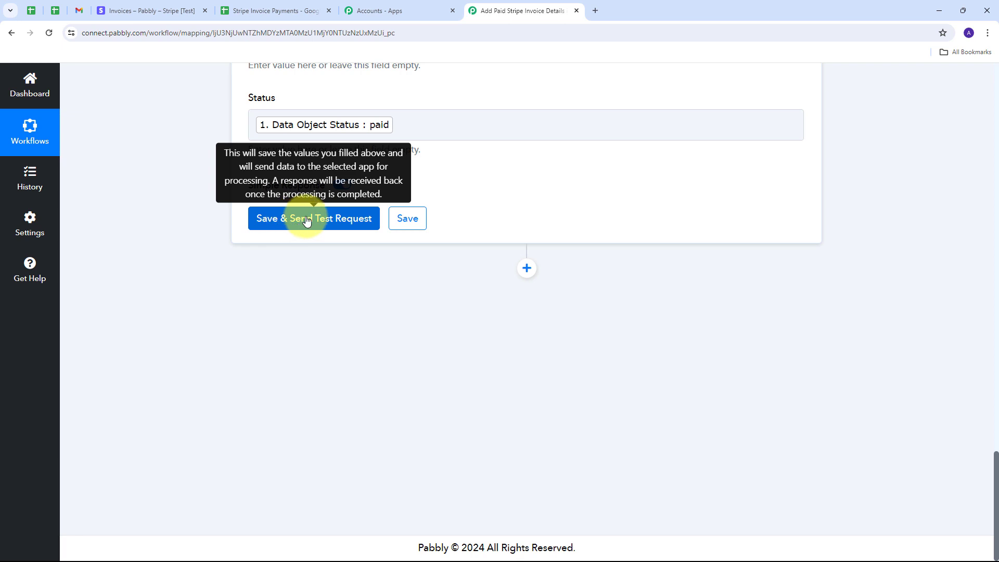
Send the test row to Sheet1 row 3 and view the PHP Course invoice at 4999 in the spreadsheet.
click(317, 219)
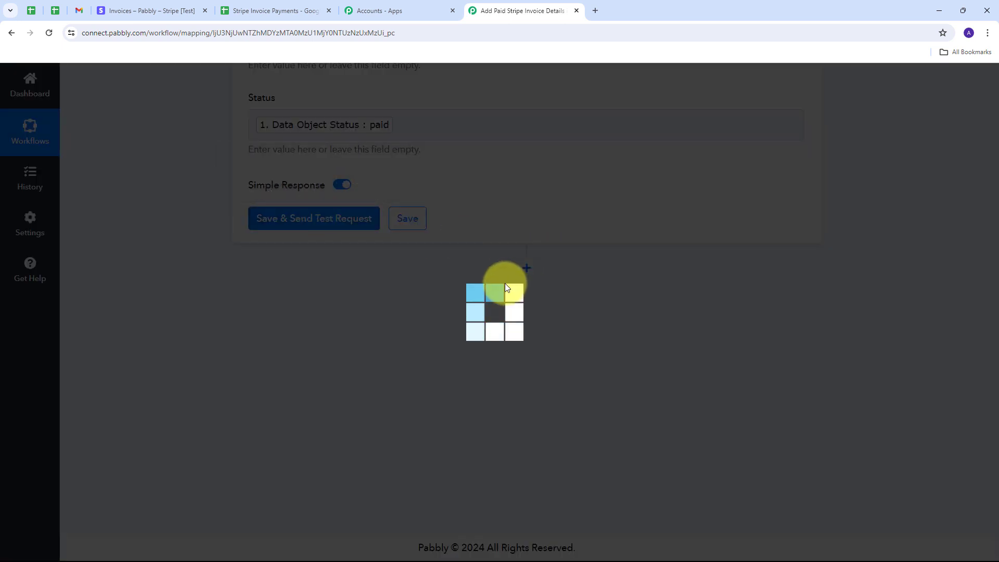
scroll(572, 325, down, 1)
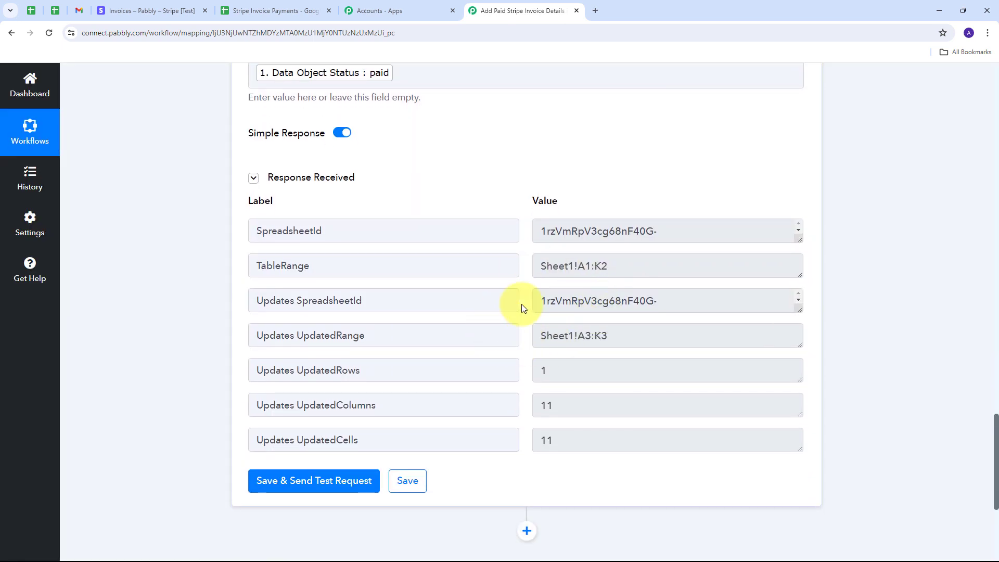
scroll(523, 308, up, 1)
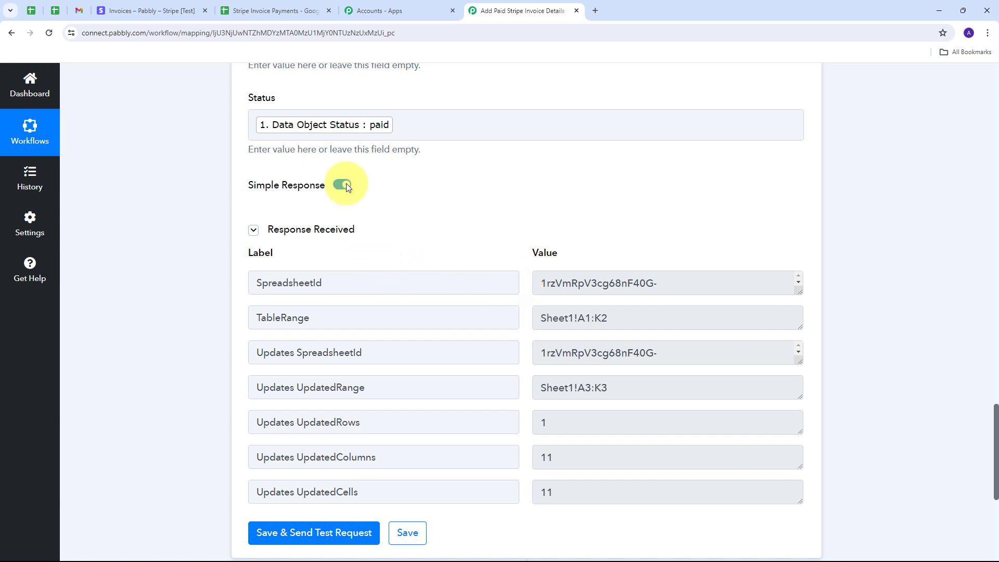
click(281, 10)
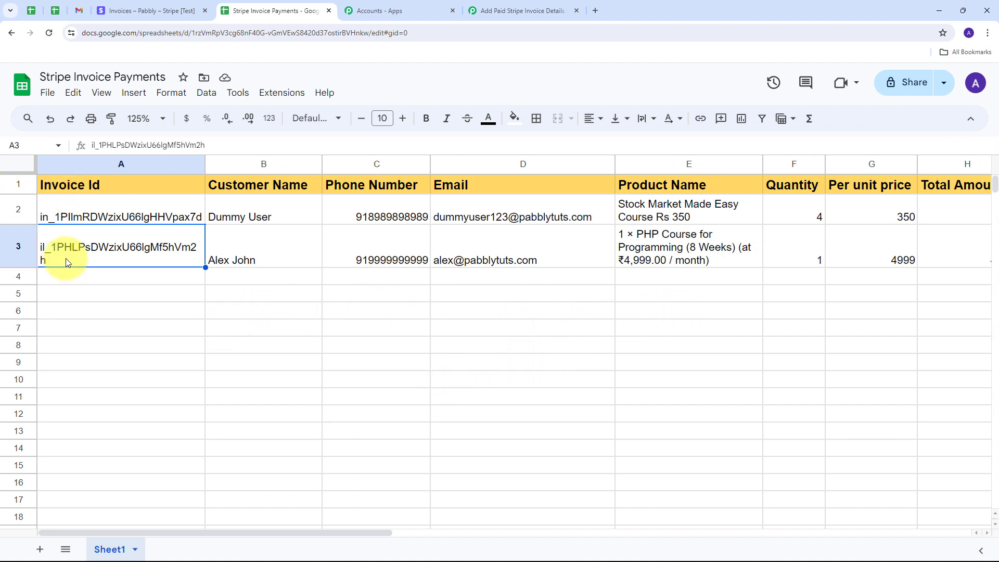
click(256, 251)
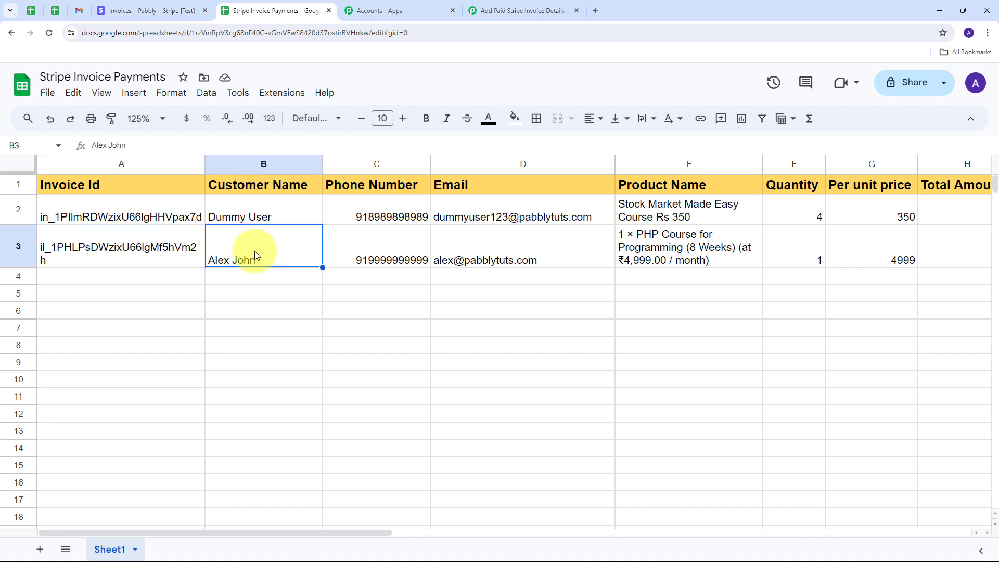
click(346, 260)
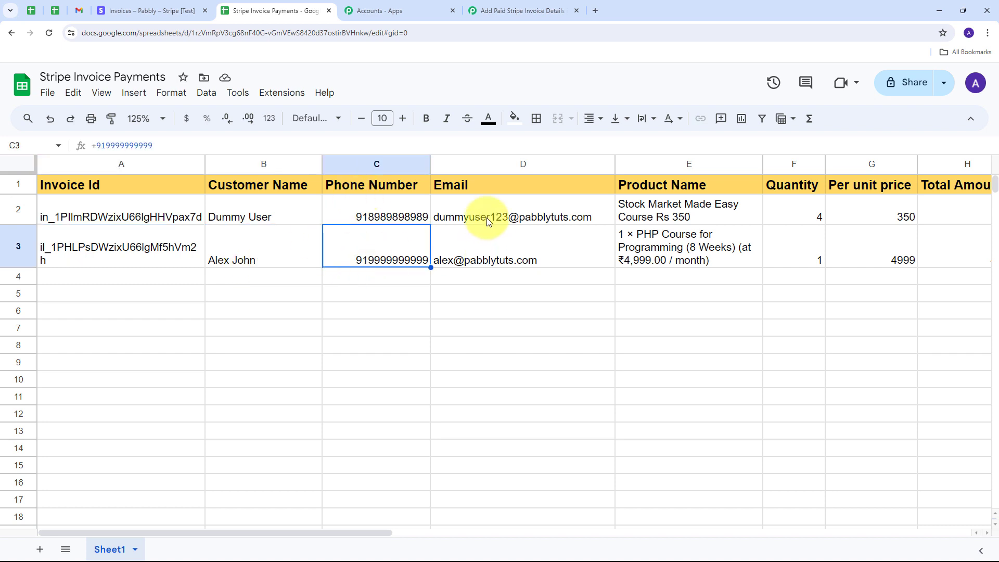
click(460, 253)
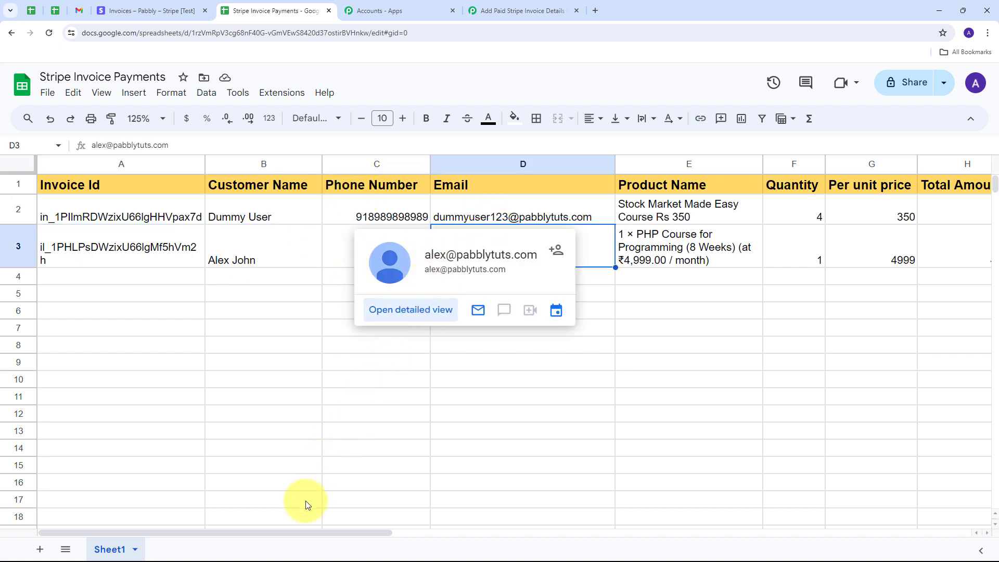
drag(314, 532, 439, 390)
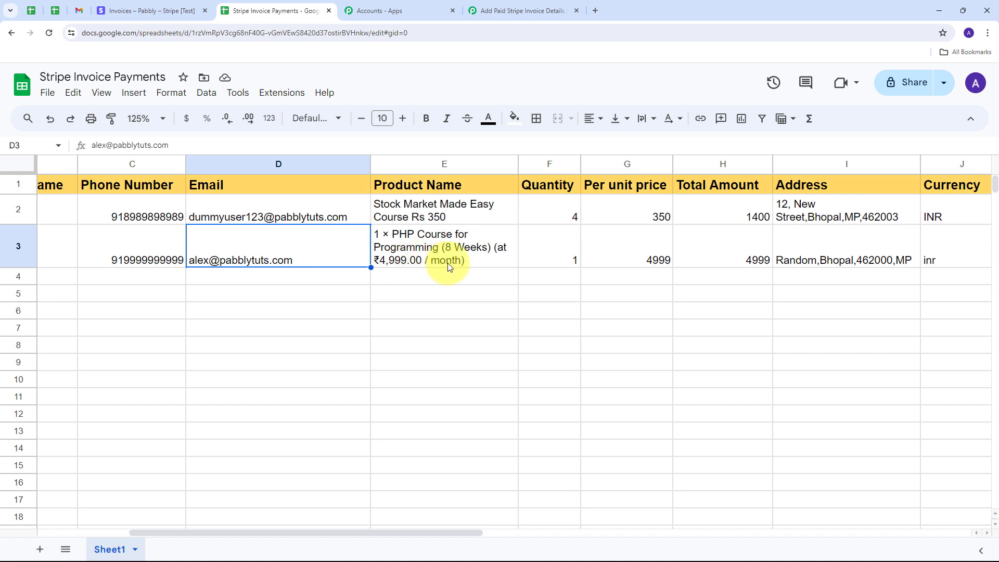
drag(455, 532, 531, 534)
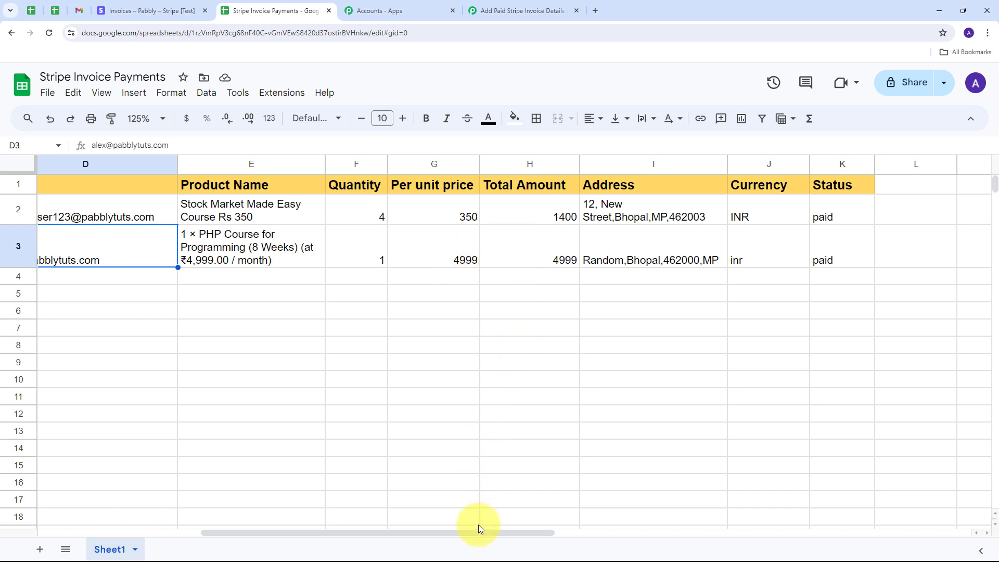
drag(478, 534, 531, 534)
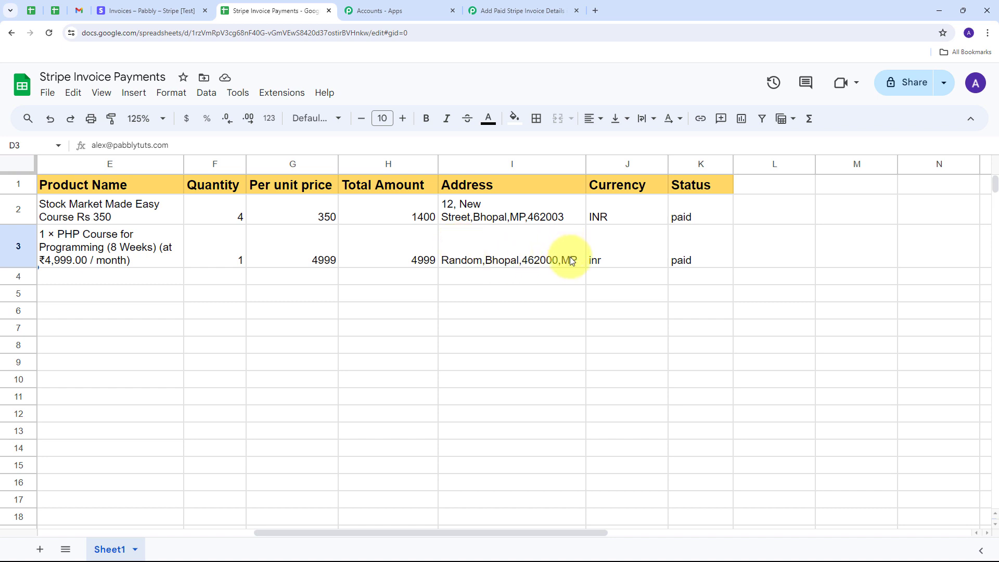
drag(554, 533, 585, 534)
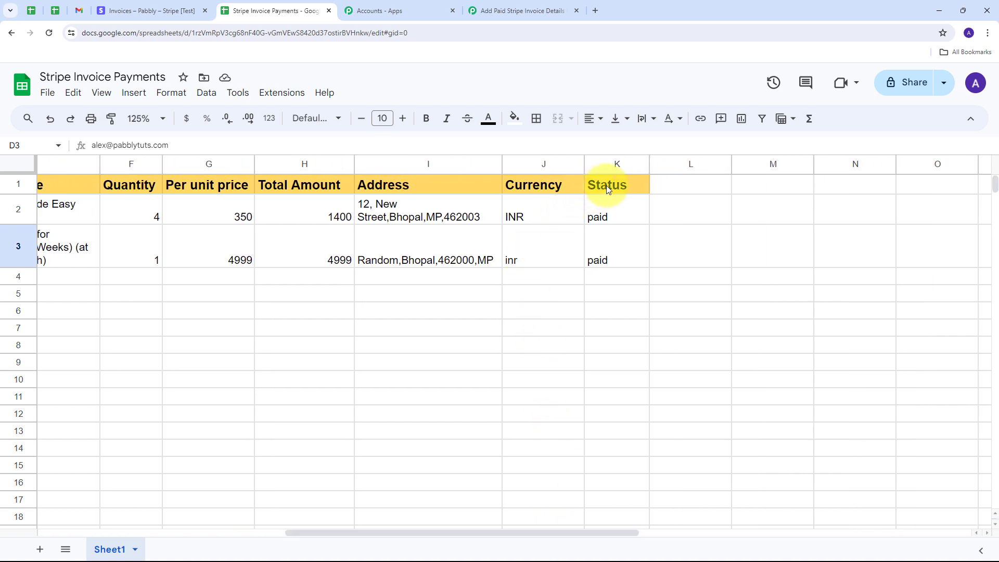
drag(548, 532, 132, 282)
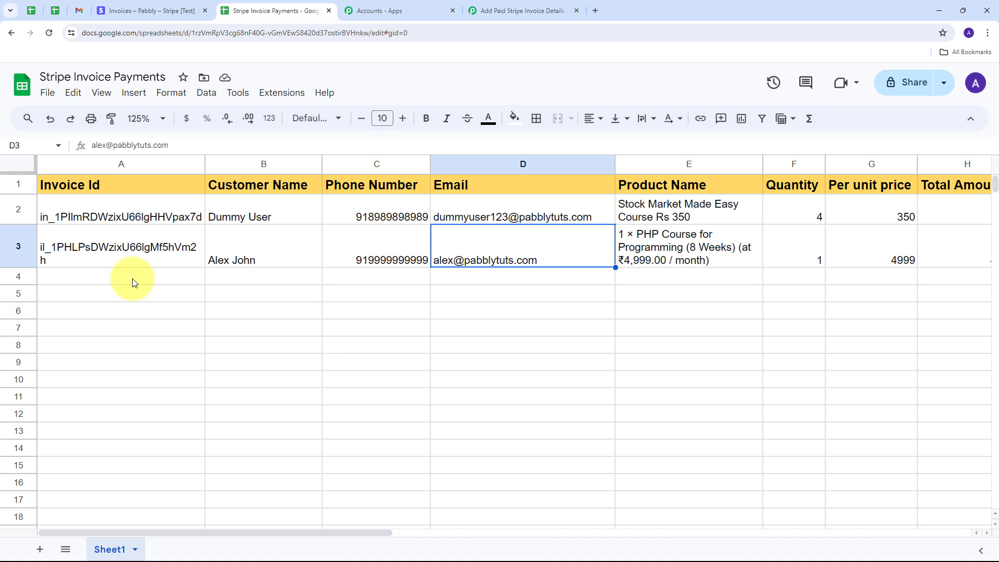
click(139, 11)
click(278, 11)
click(148, 9)
click(292, 3)
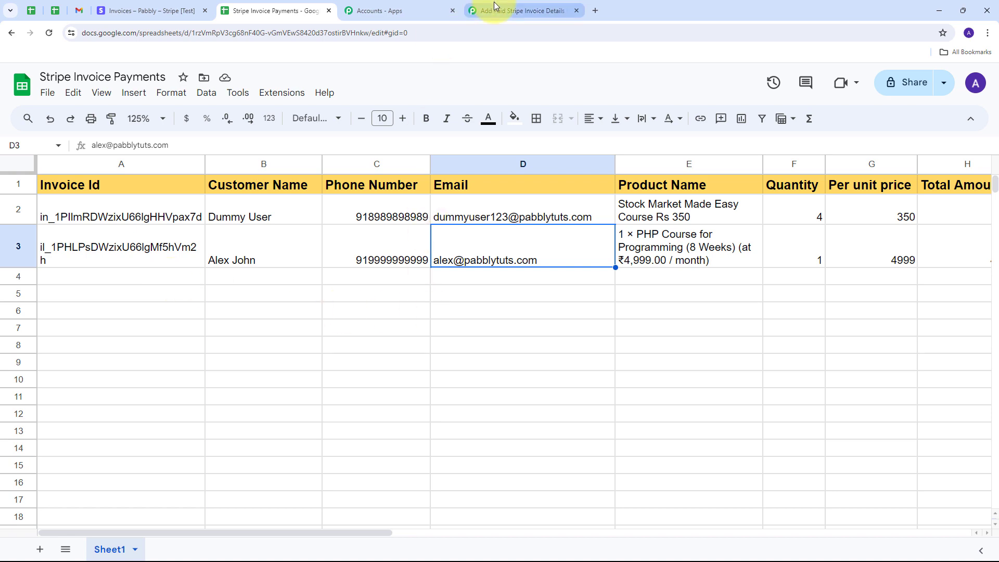
Reload the Pabbly workflow and review its Stripe trigger, two Number Formatters and Sheets Add New Row.
click(521, 11)
key(F5)
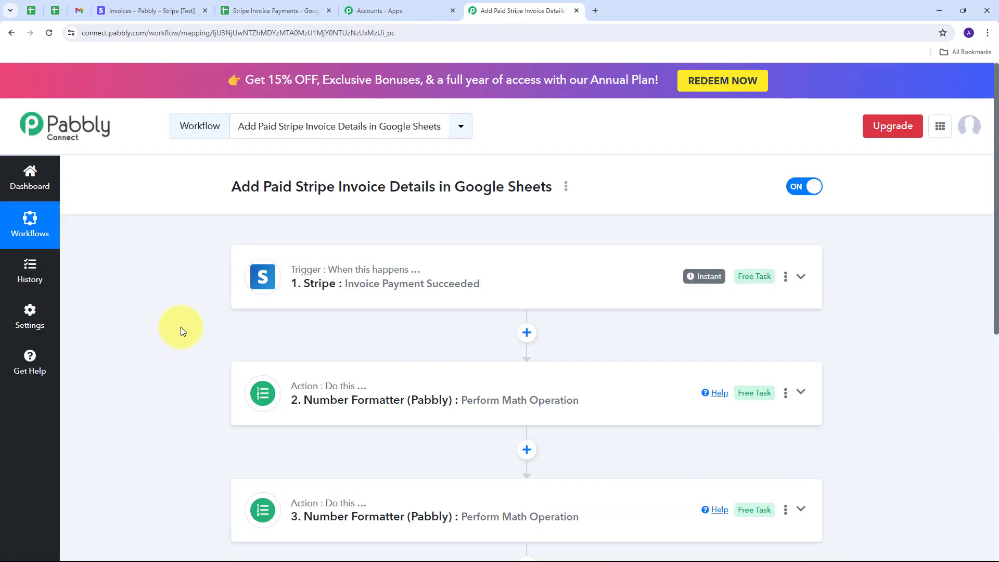
scroll(182, 313, down, 2)
scroll(208, 286, down, 1)
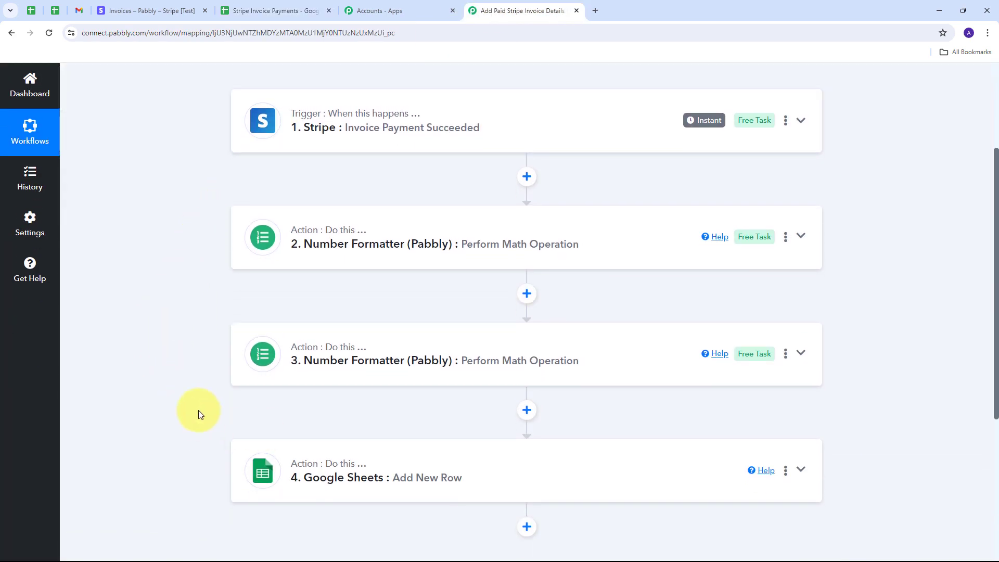
scroll(195, 338, up, 3)
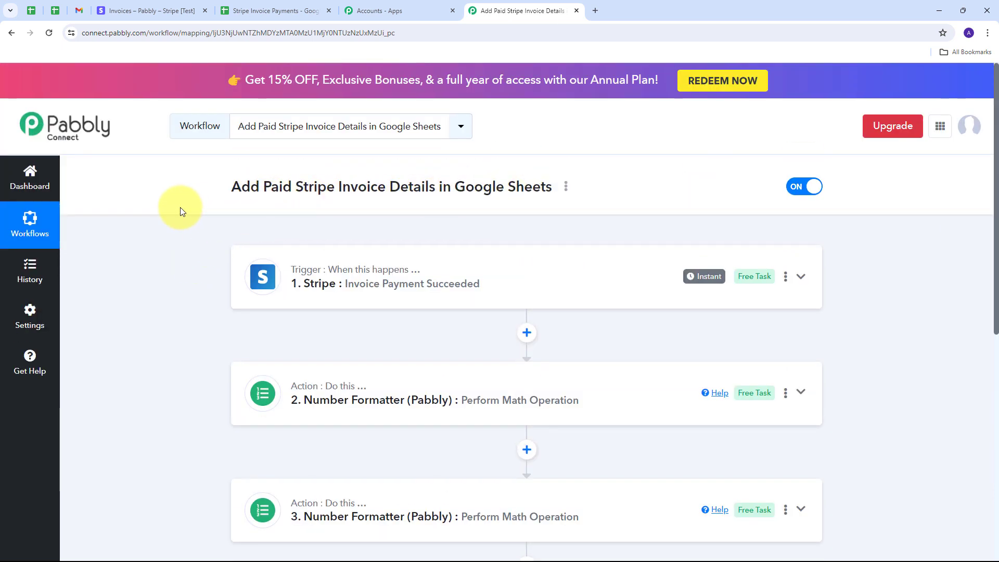
scroll(180, 207, down, 1)
scroll(178, 208, down, 1)
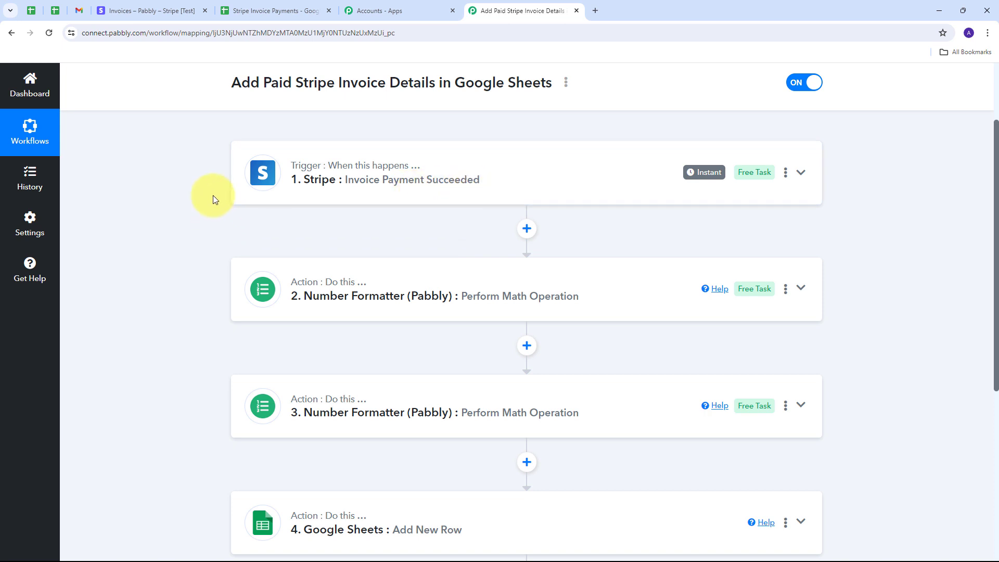
scroll(210, 192, down, 2)
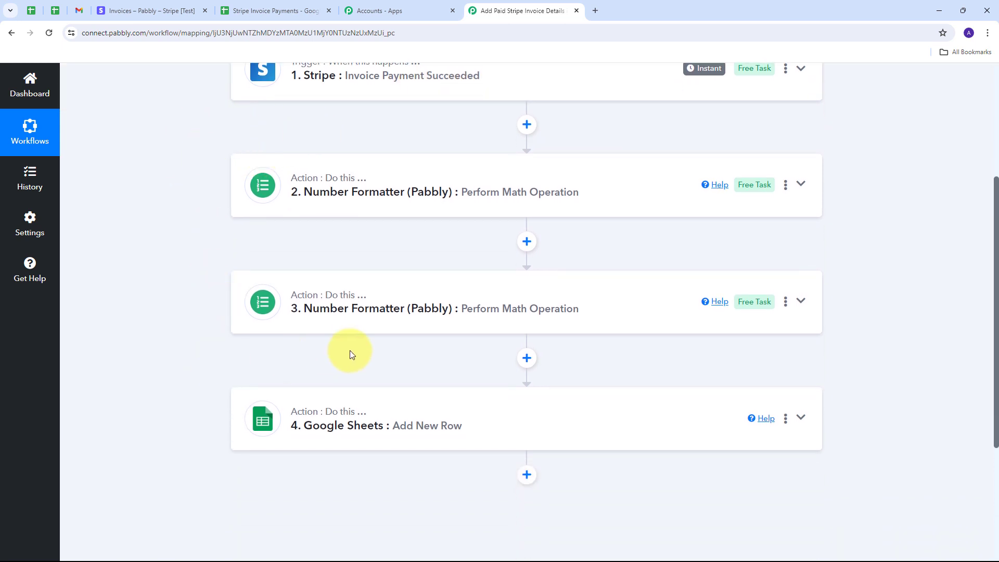
scroll(180, 220, down, 1)
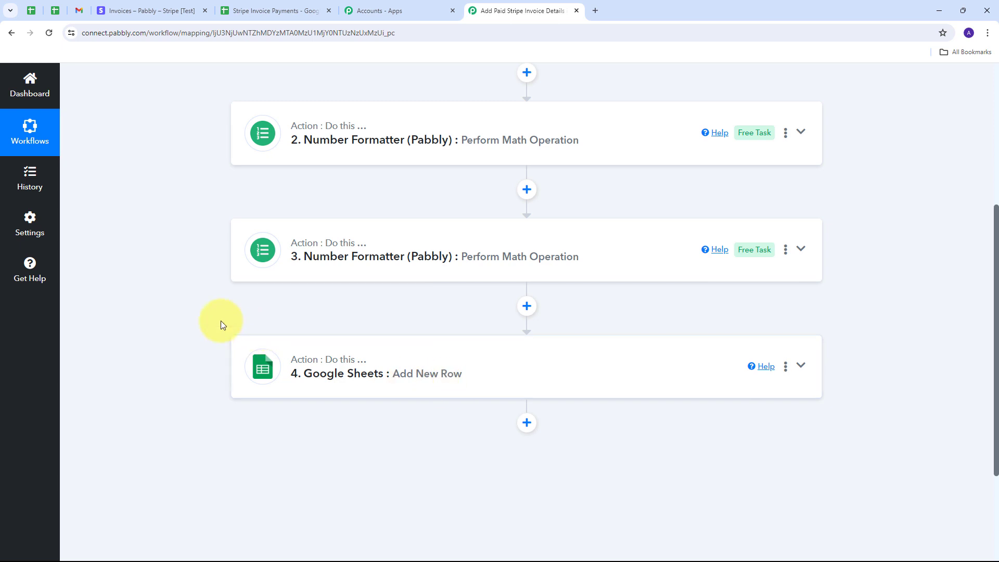
scroll(221, 321, up, 4)
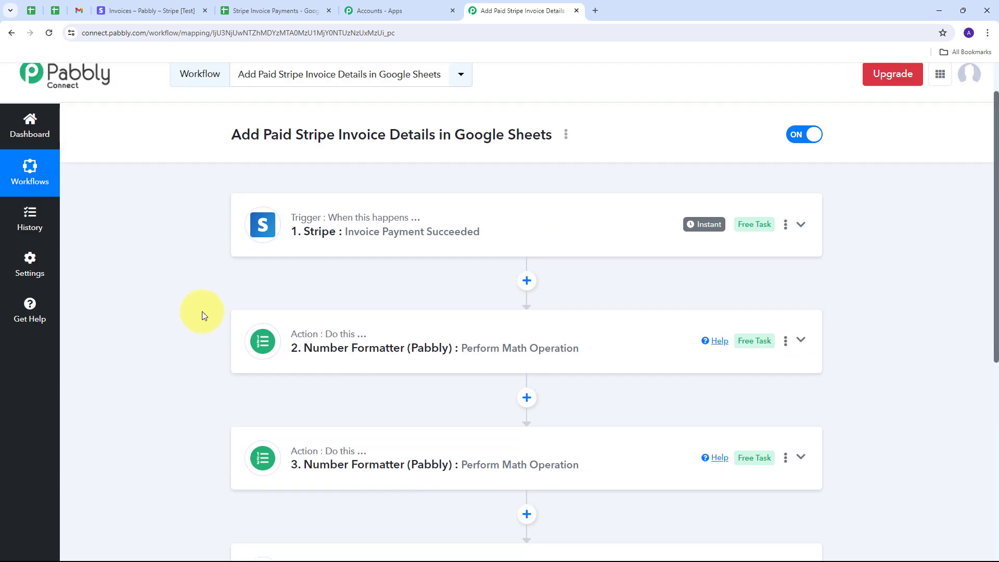